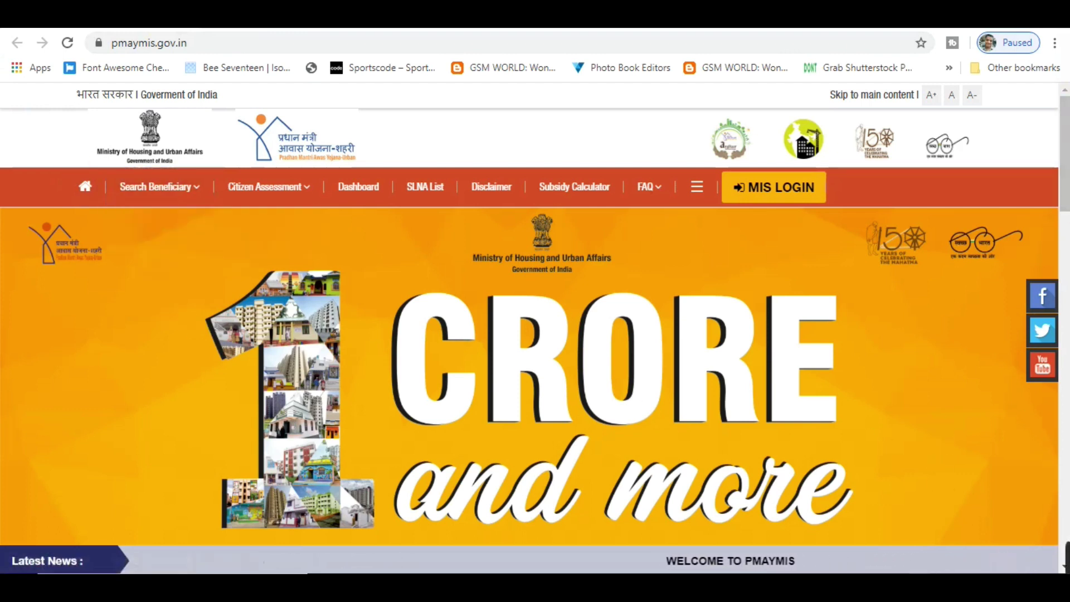
click(923, 585)
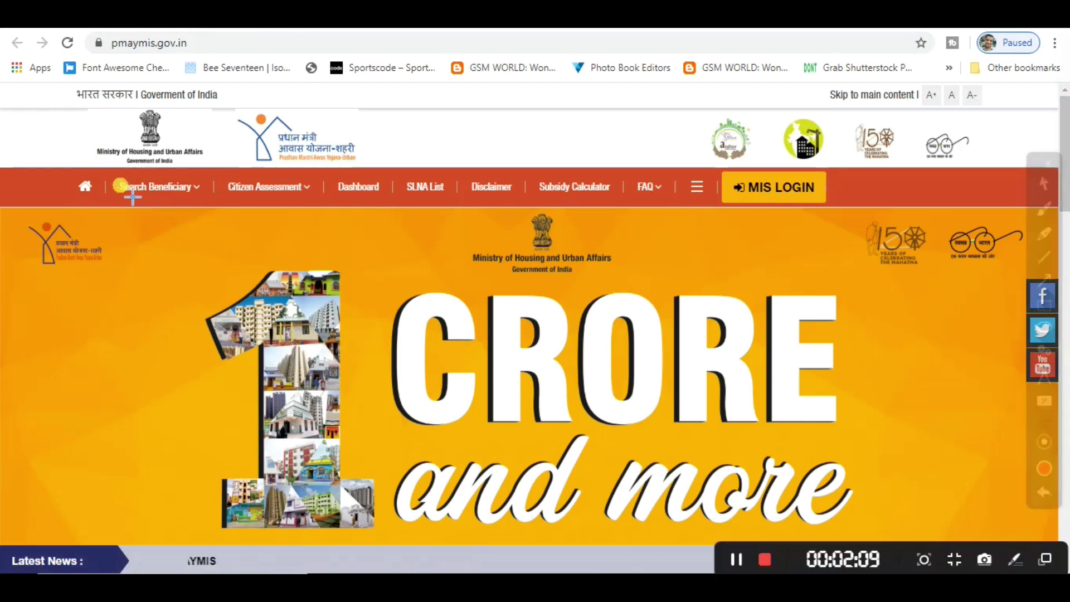
mouse_move(101, 164)
mouse_down()
mouse_move(139, 195)
mouse_move(210, 213)
mouse_up()
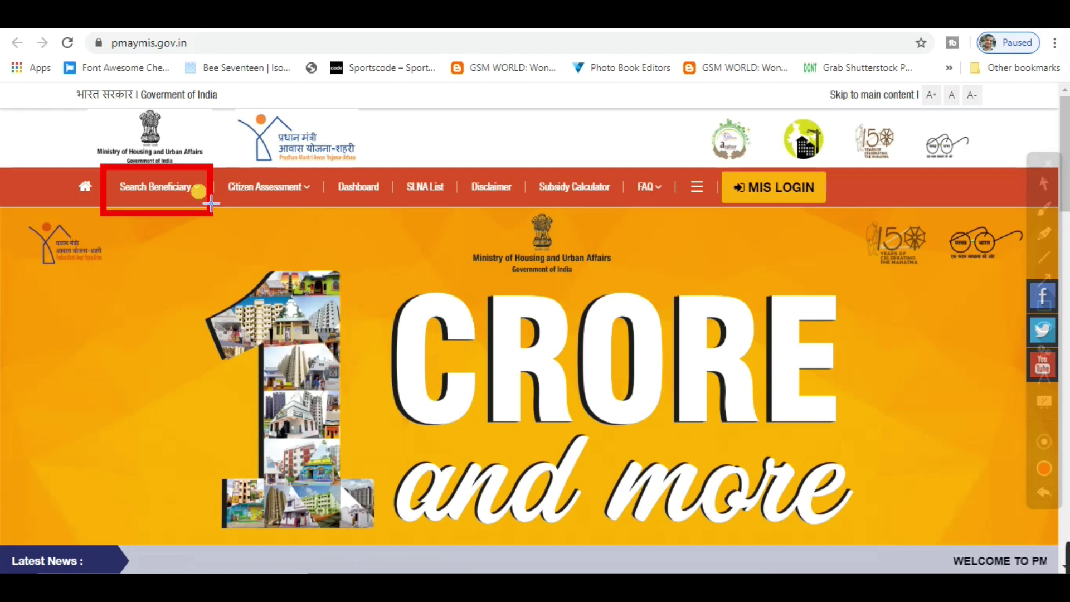
mouse_move(221, 160)
mouse_down()
mouse_move(251, 210)
mouse_move(325, 217)
mouse_up()
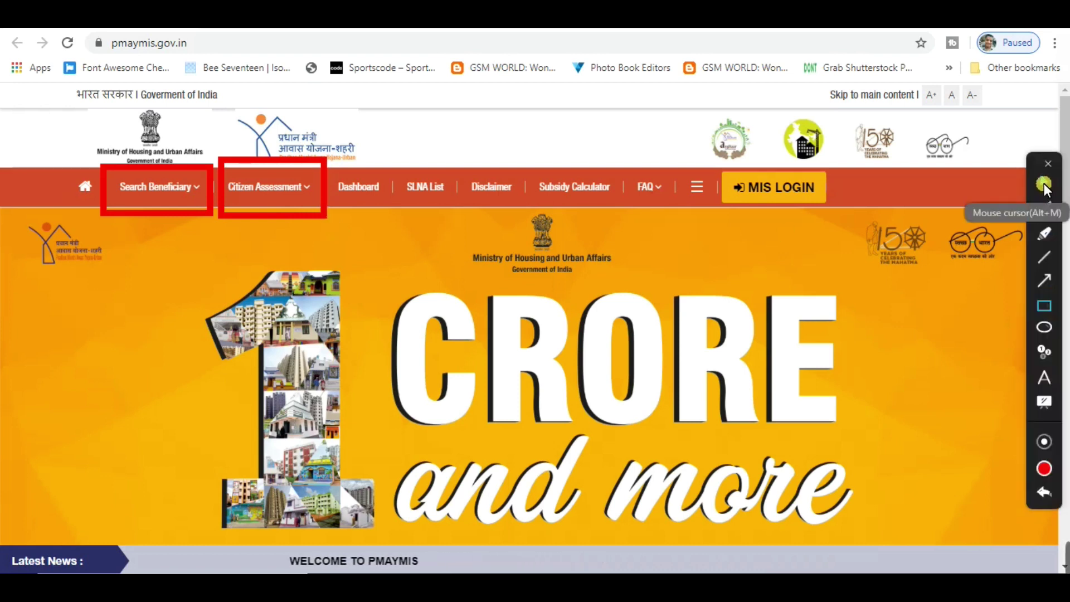
mouse_move(207, 200)
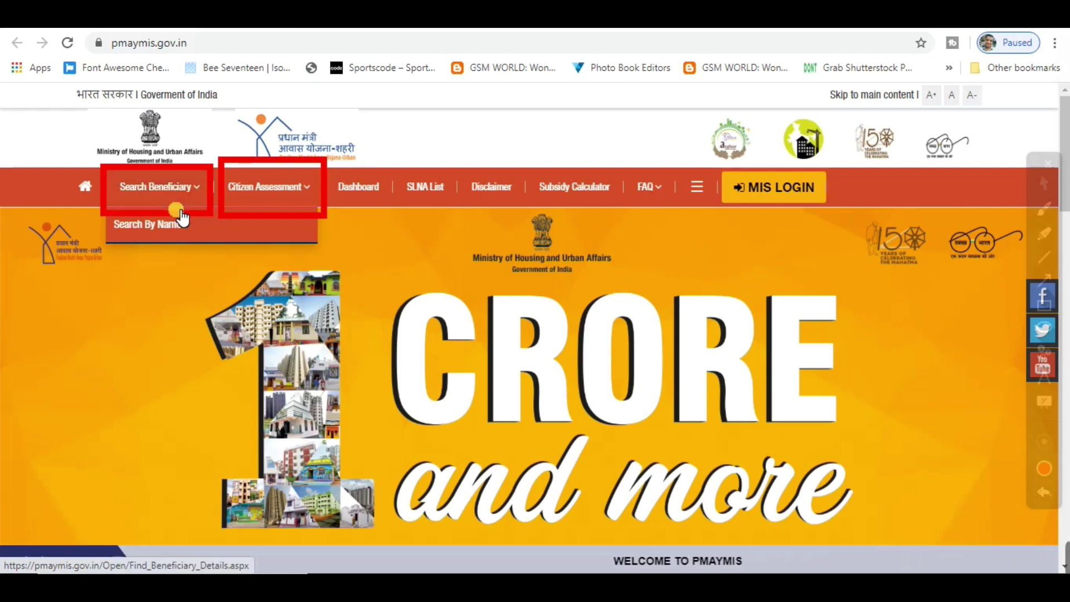
click(174, 234)
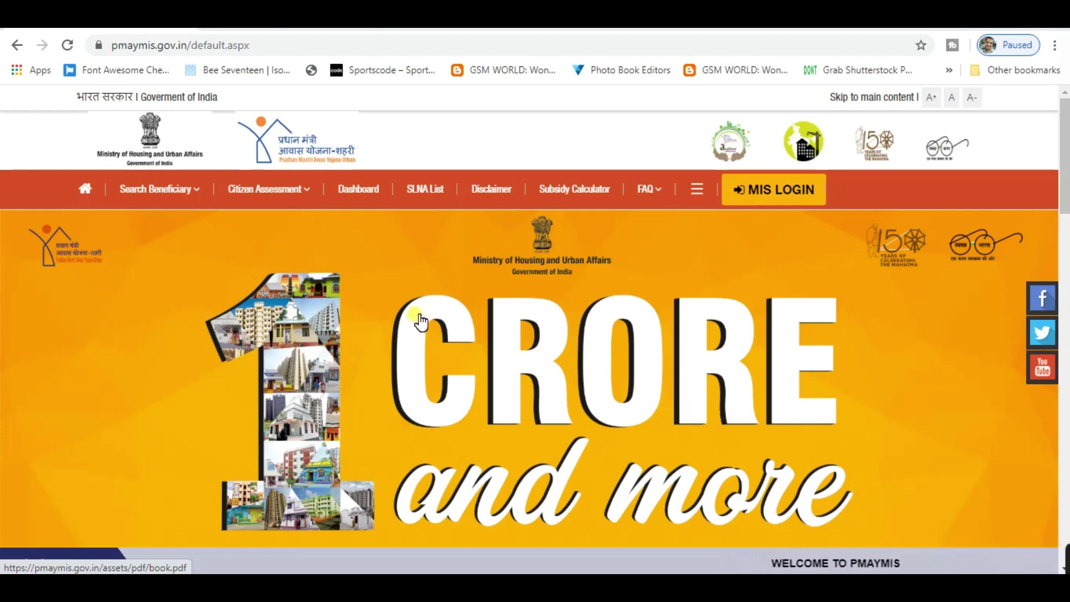
Go to Citizen Assessment > For Slum Dwellers to reach the Aadhaar/Virtual ID existence check
click(312, 196)
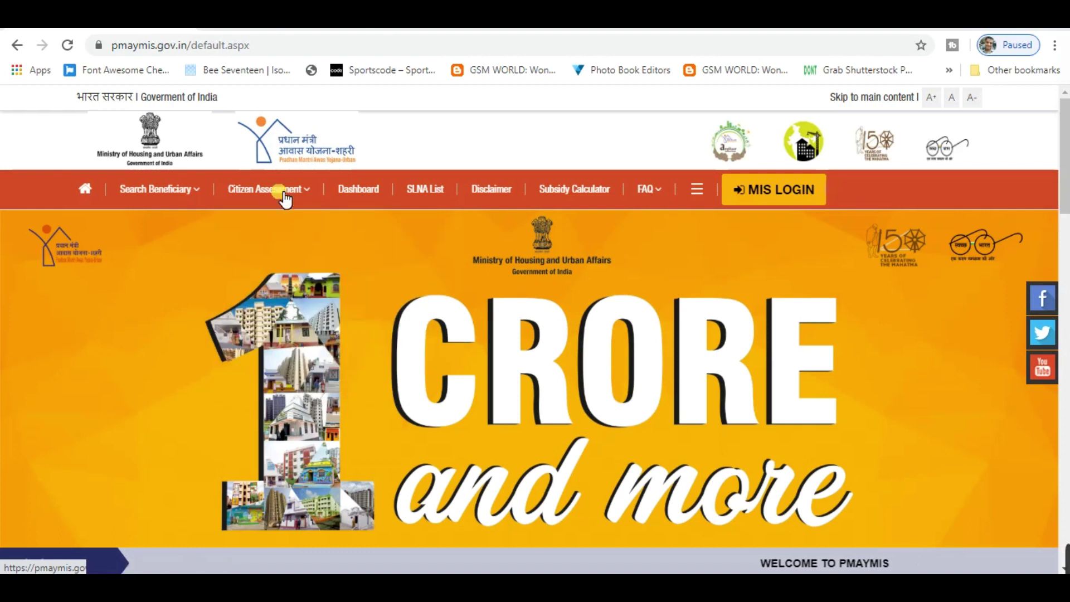
mouse_move(285, 196)
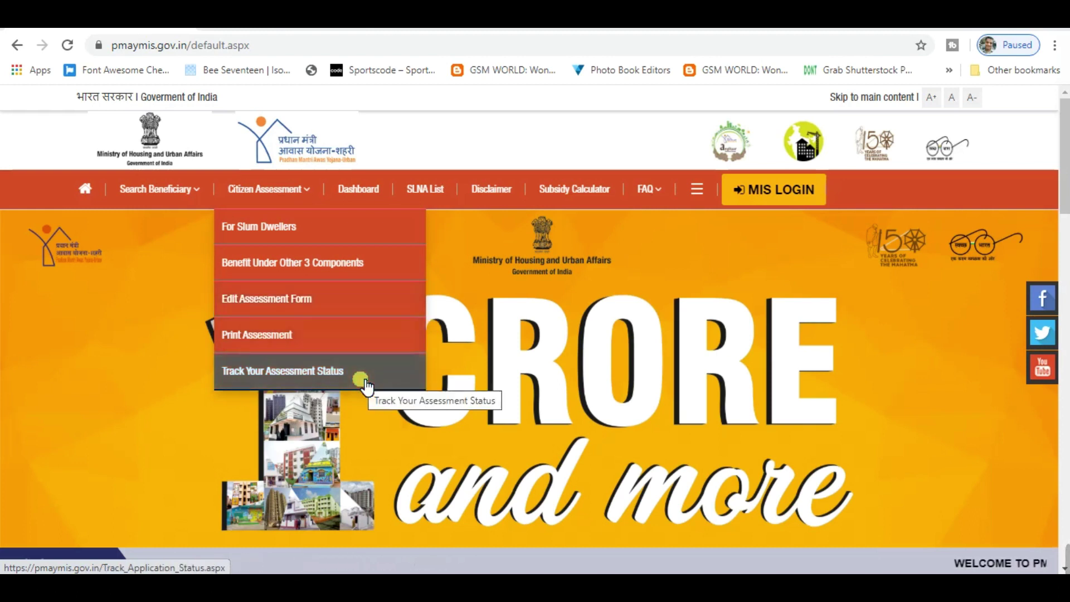
click(356, 269)
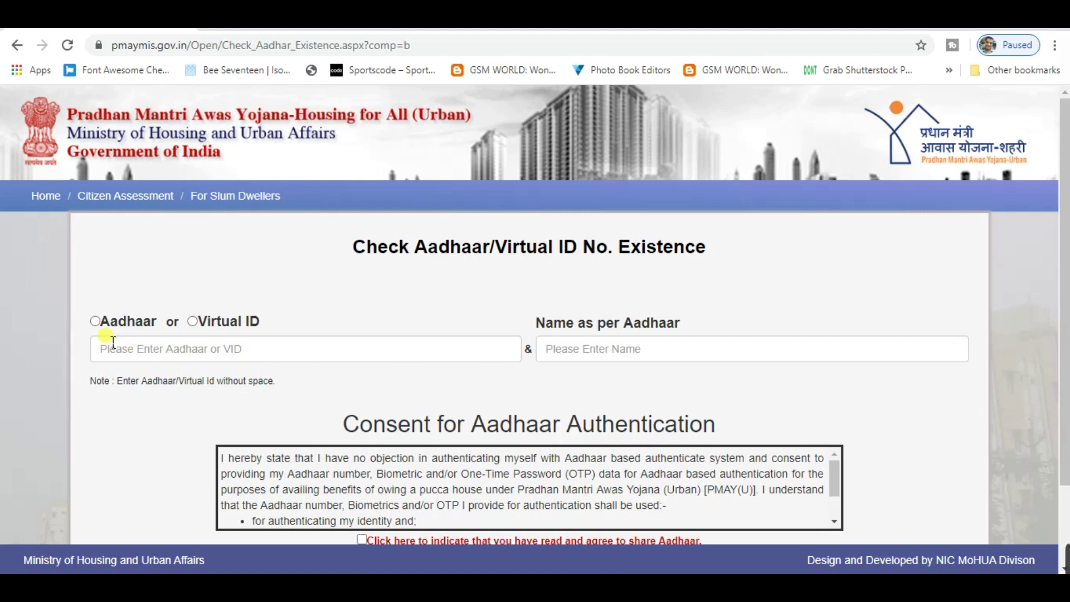
Choose Aadhaar, enter the applicant's Aadhaar number and name, give consent, and run Check
click(193, 322)
click(96, 323)
click(122, 350)
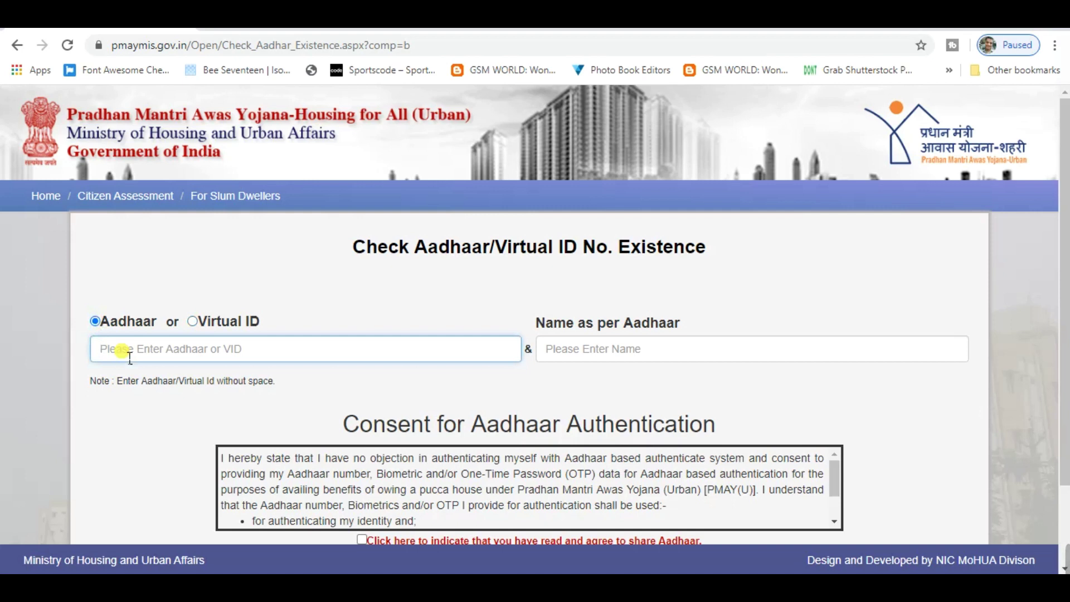
scroll(132, 362, down, 2)
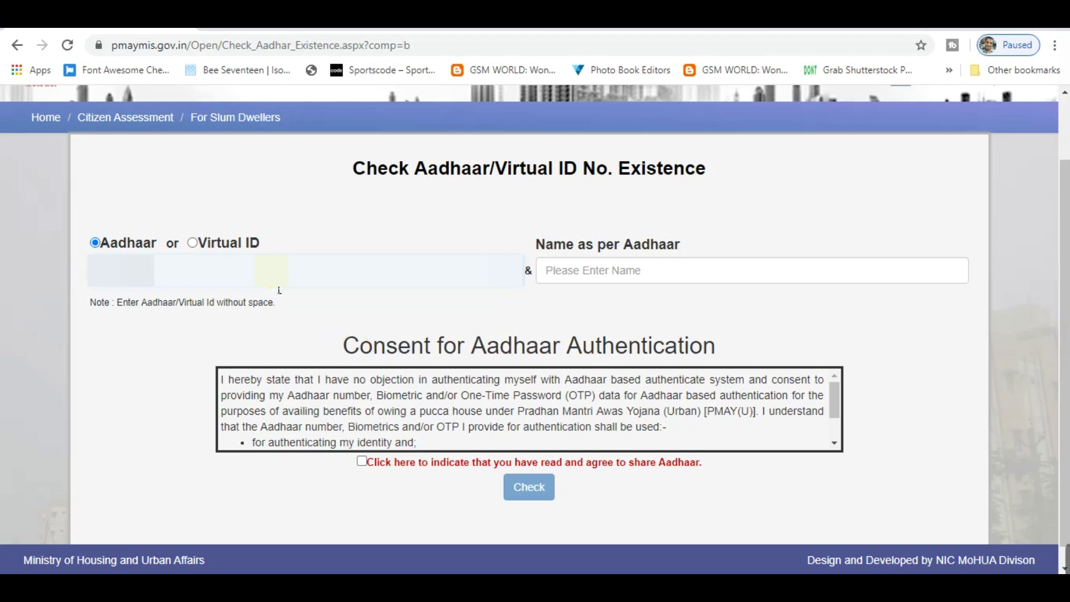
click(560, 272)
click(563, 279)
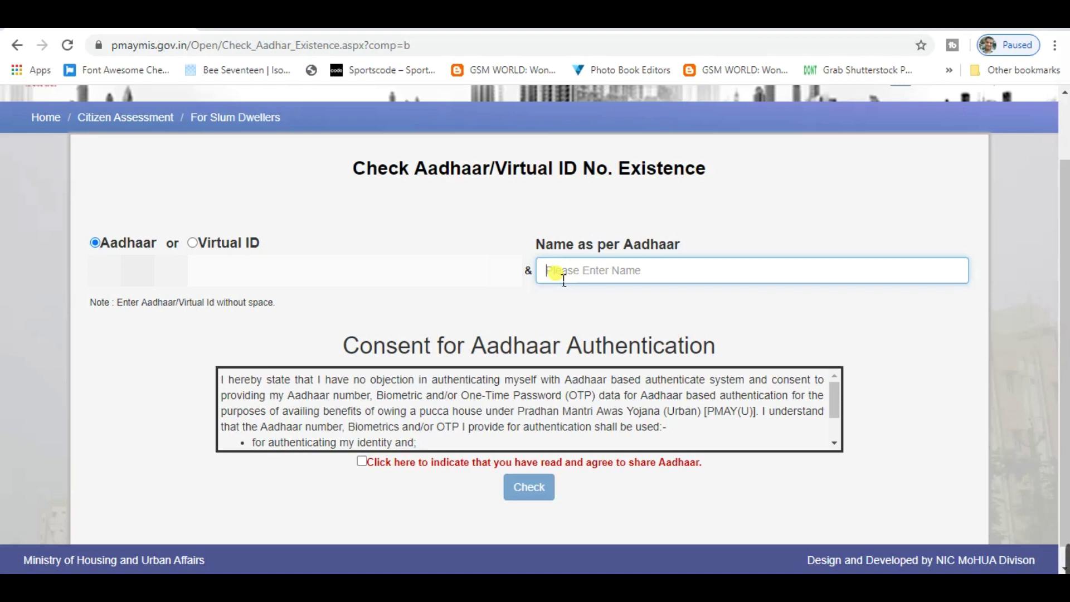
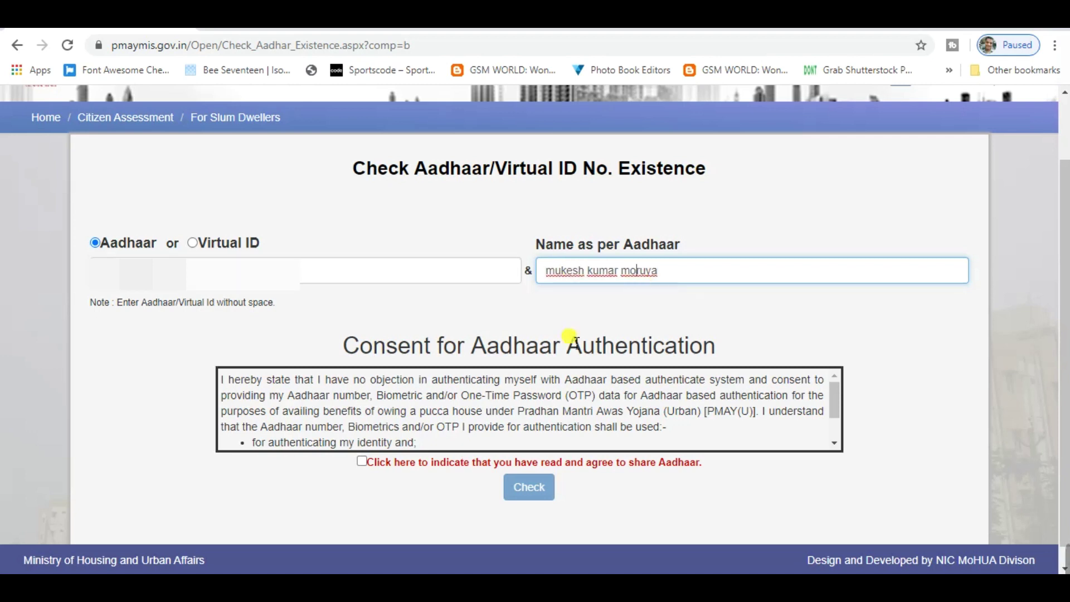
scroll(376, 457, down, 1)
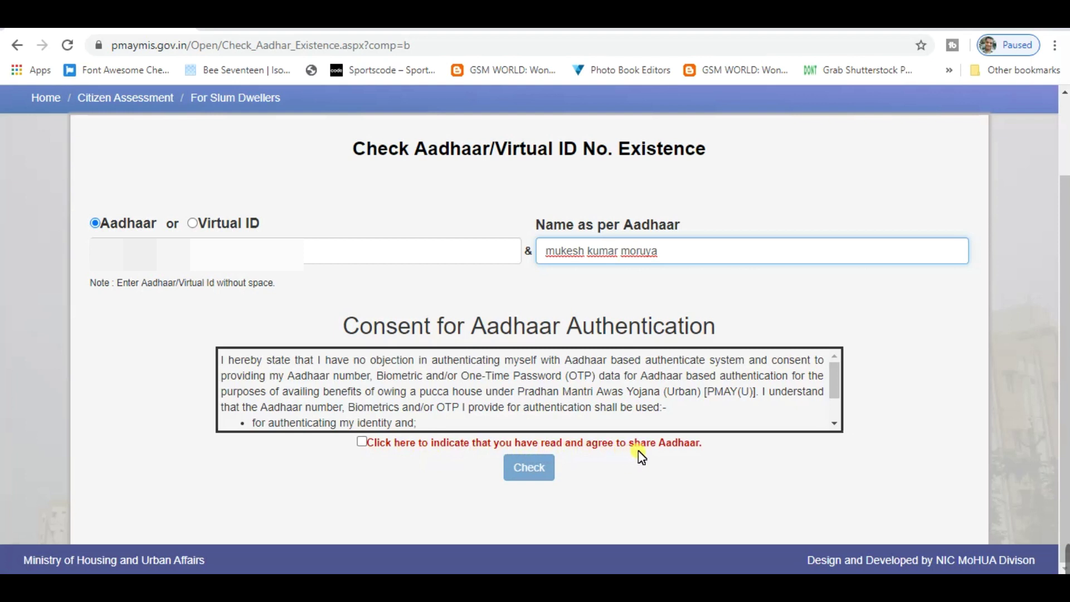
click(362, 443)
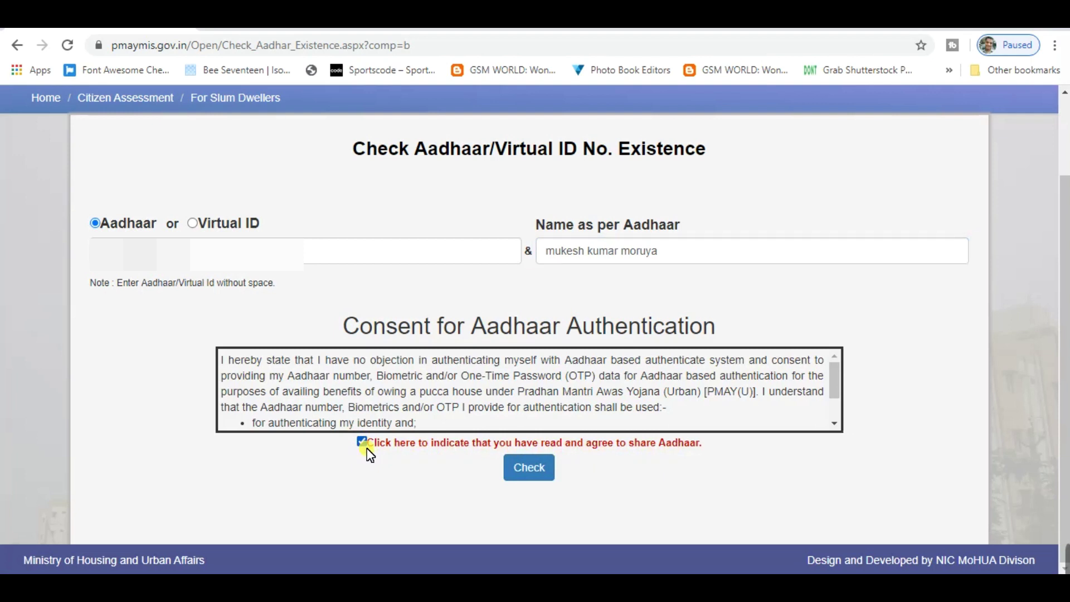
click(538, 476)
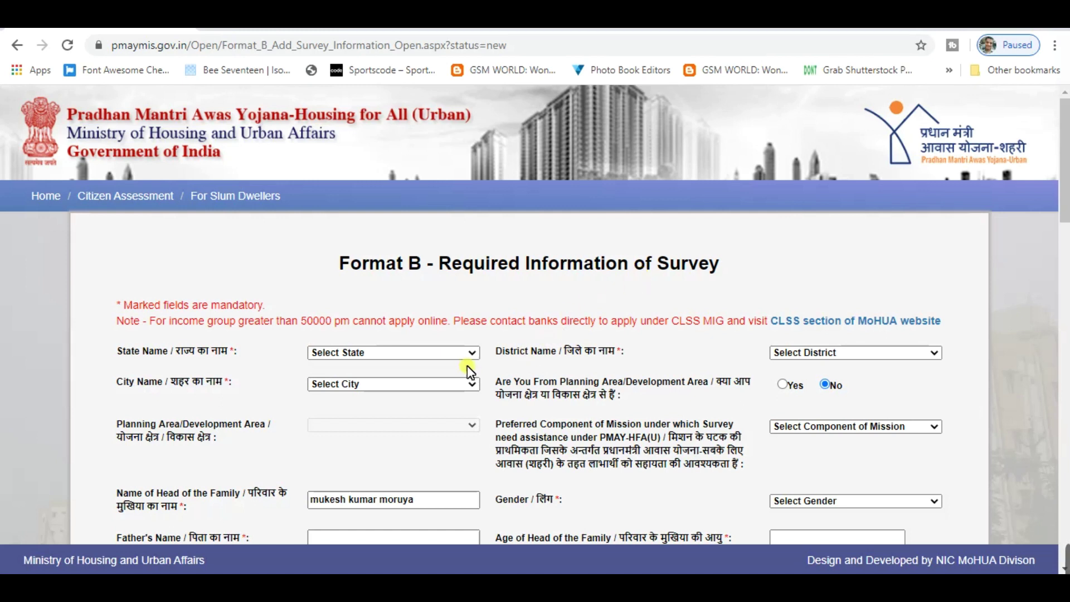
Set the survey form's State Name to Uttar Pradesh
scroll(445, 328, down, 2)
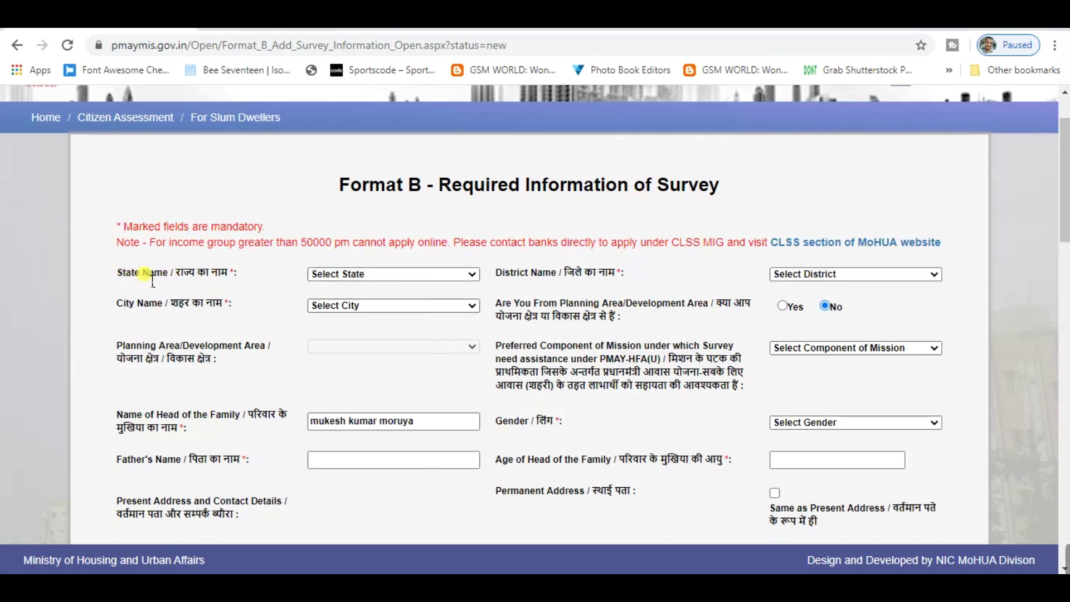
click(126, 279)
drag(118, 273, 239, 281)
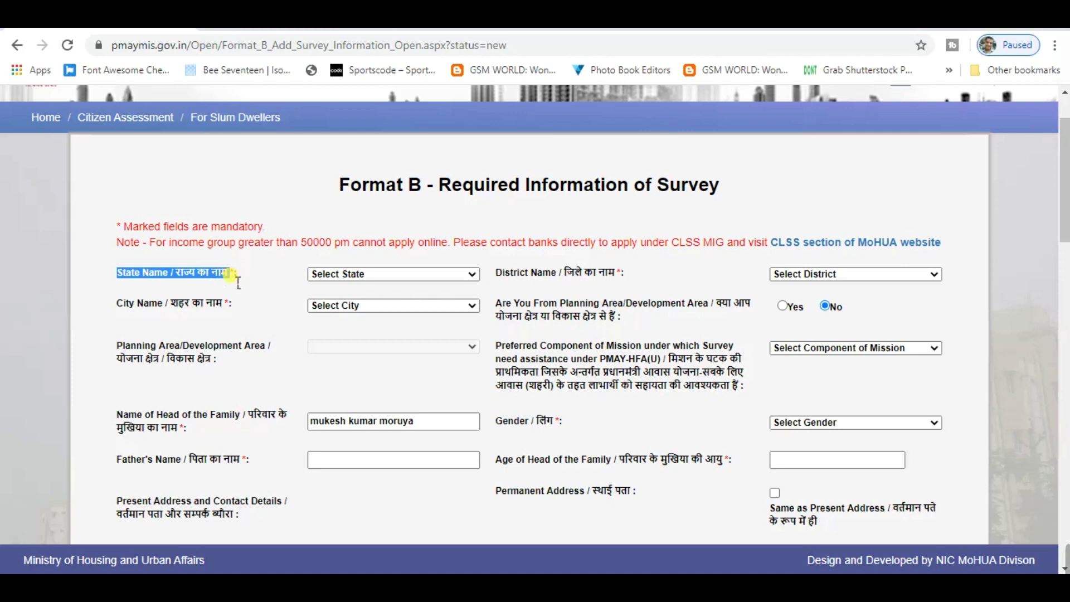
click(373, 281)
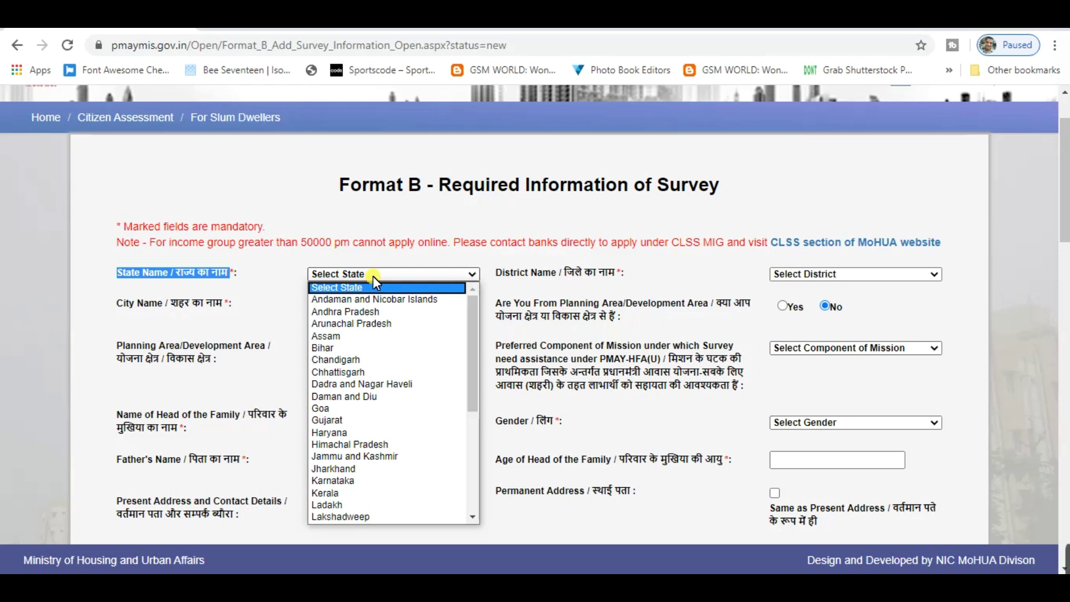
key(u)
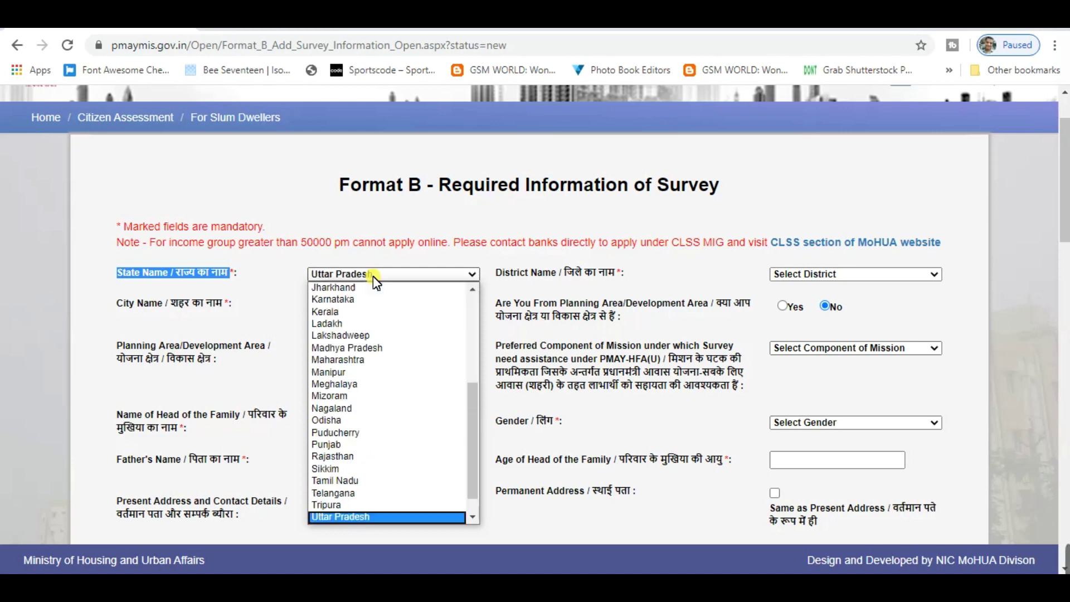
key(Return)
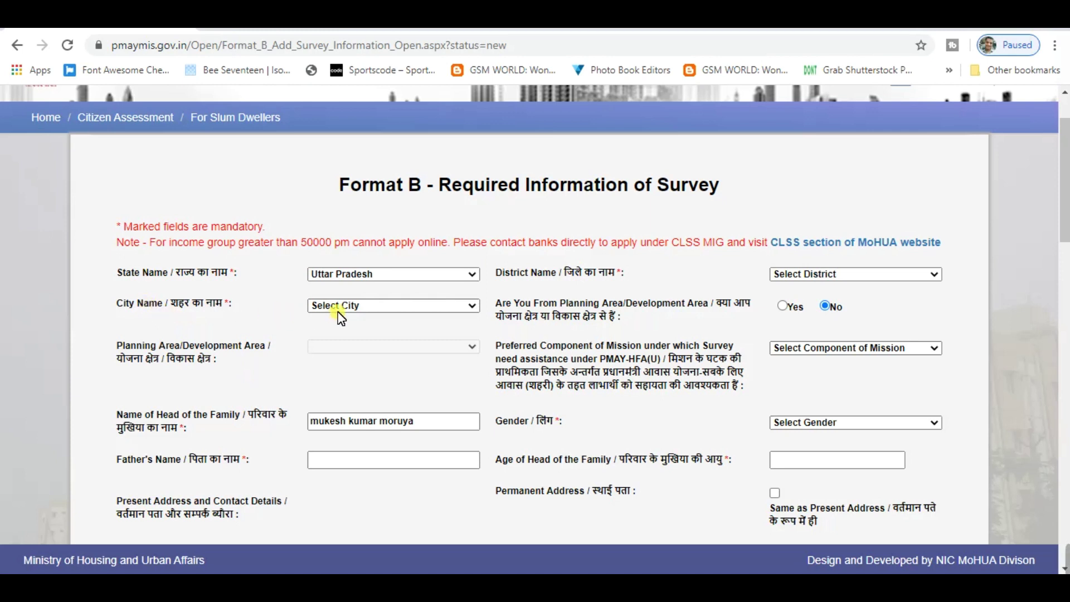
Choose Mau Aima as the city and Mau as the district
click(360, 305)
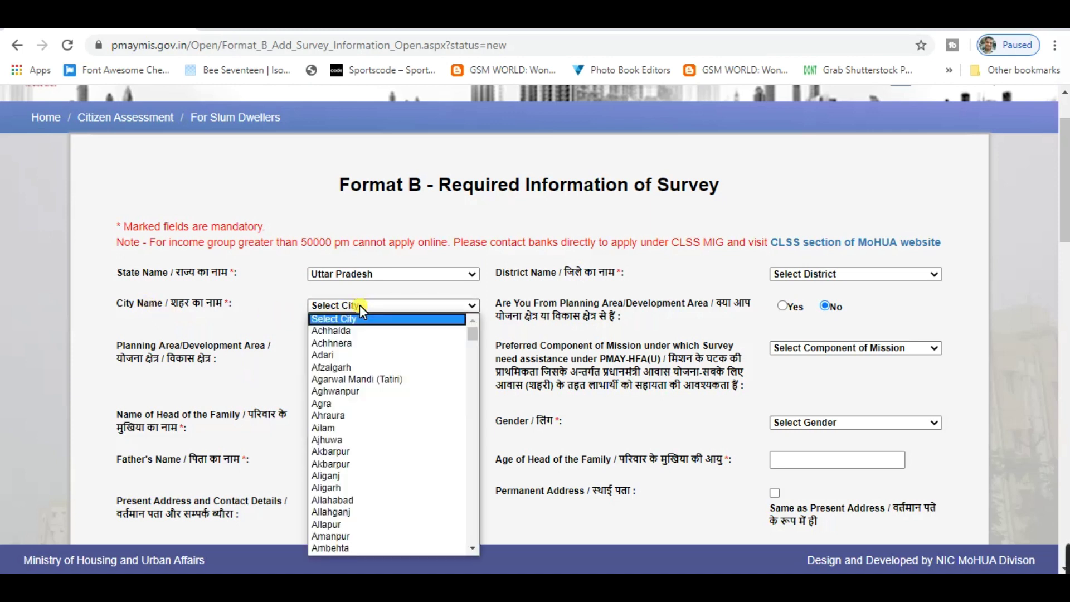
text(mau)
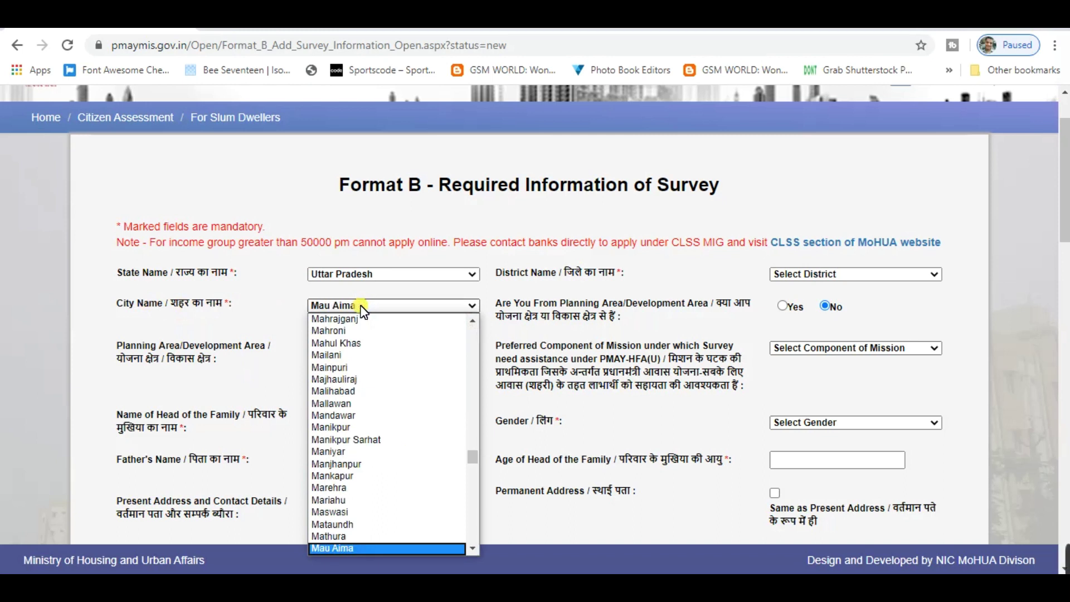
key(Return)
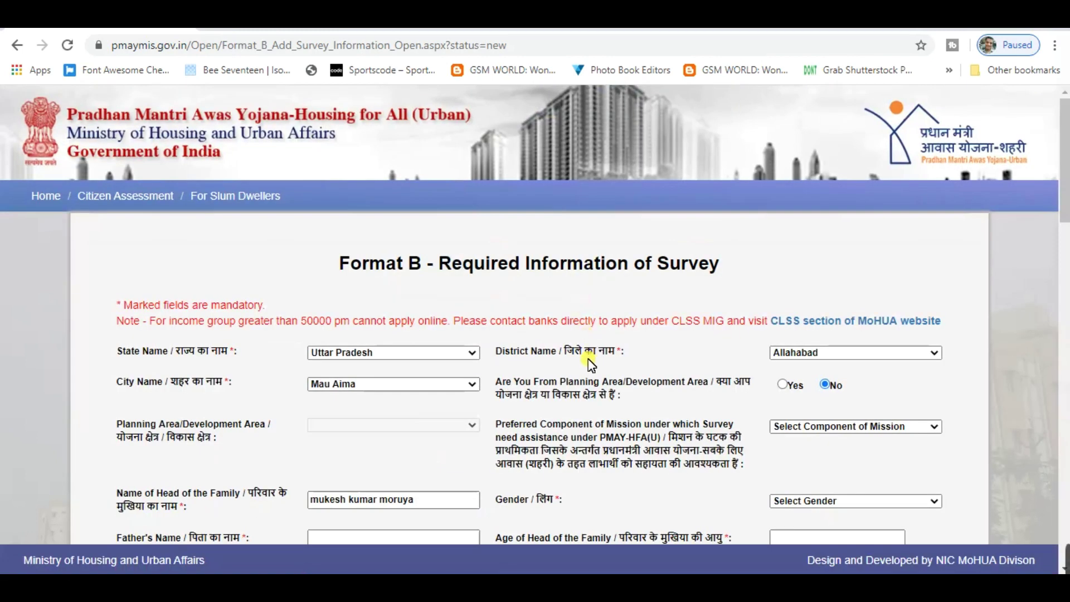
scroll(590, 365, down, 1)
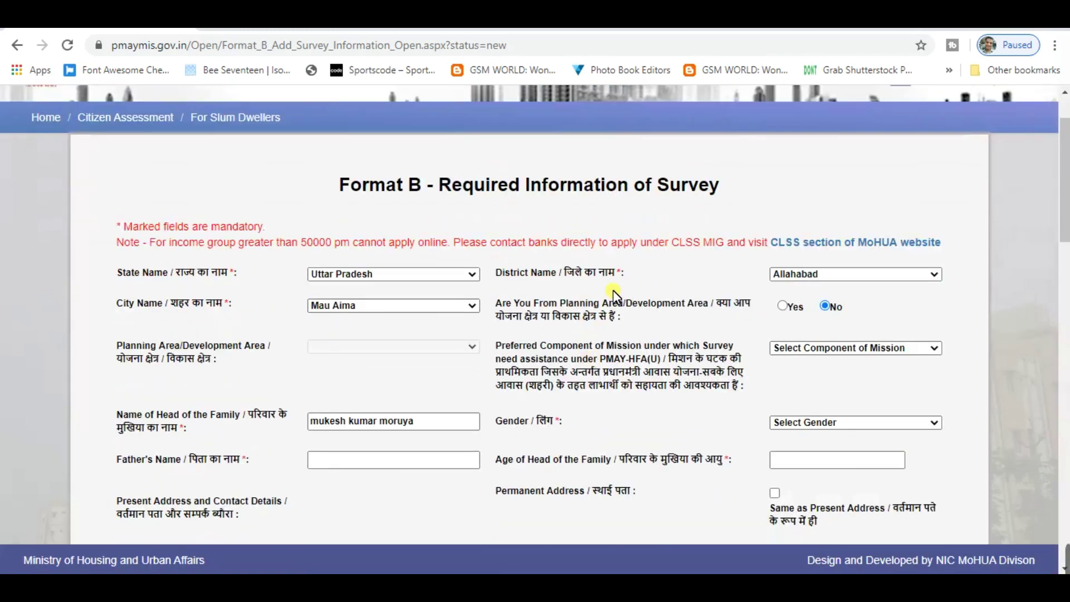
click(858, 274)
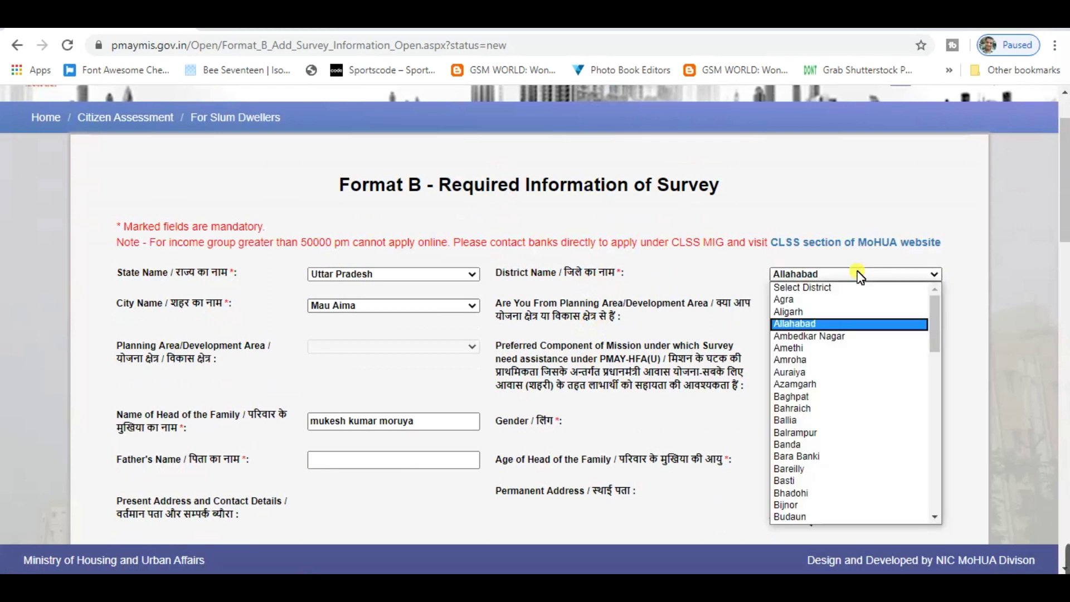
text(mau)
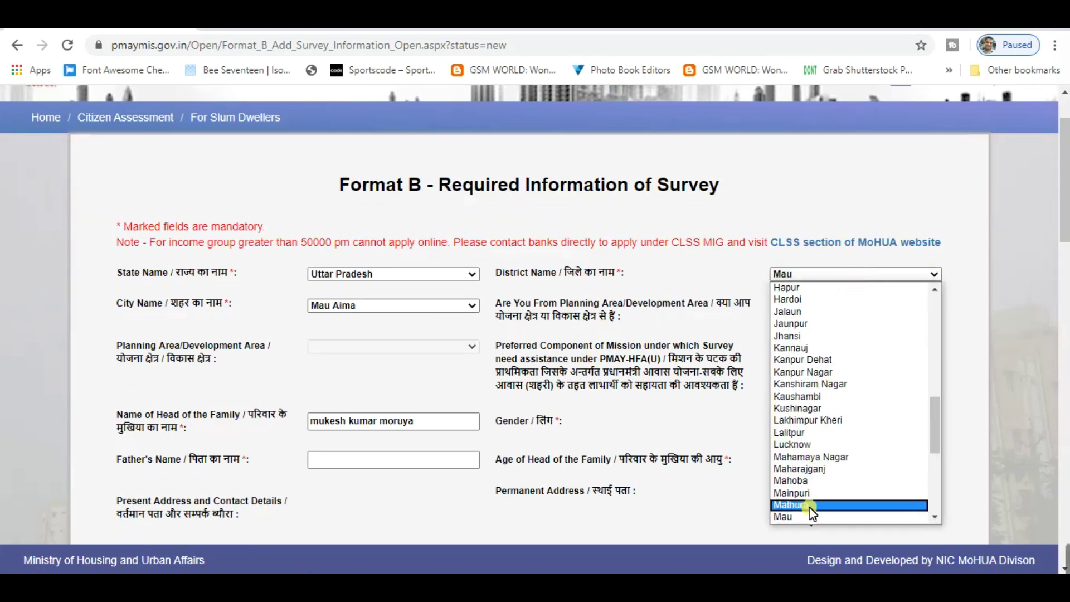
click(805, 513)
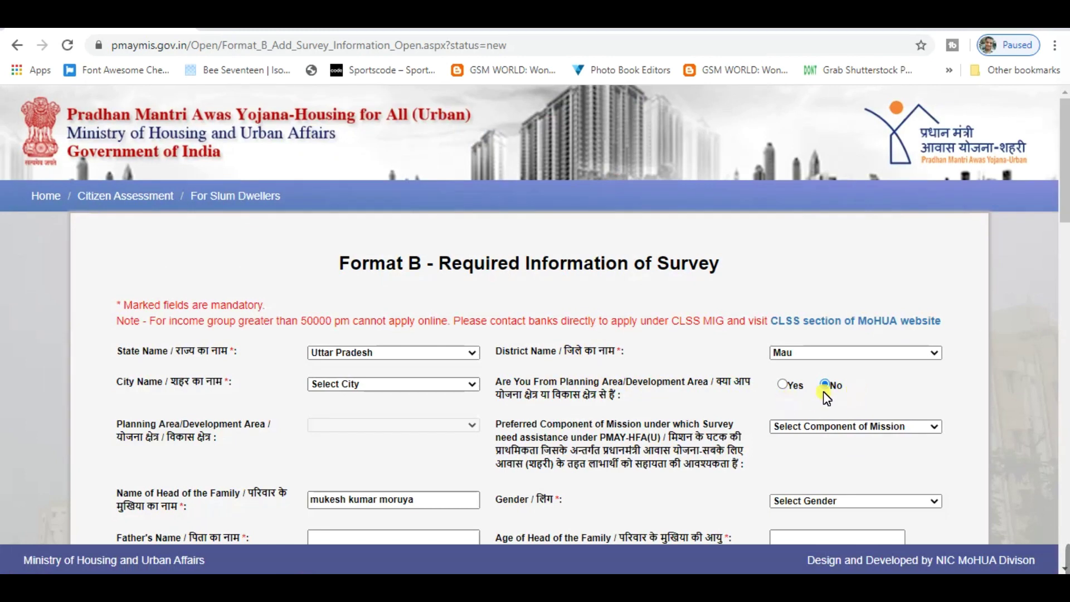
scroll(825, 395, down, 1)
scroll(825, 395, down, 1)
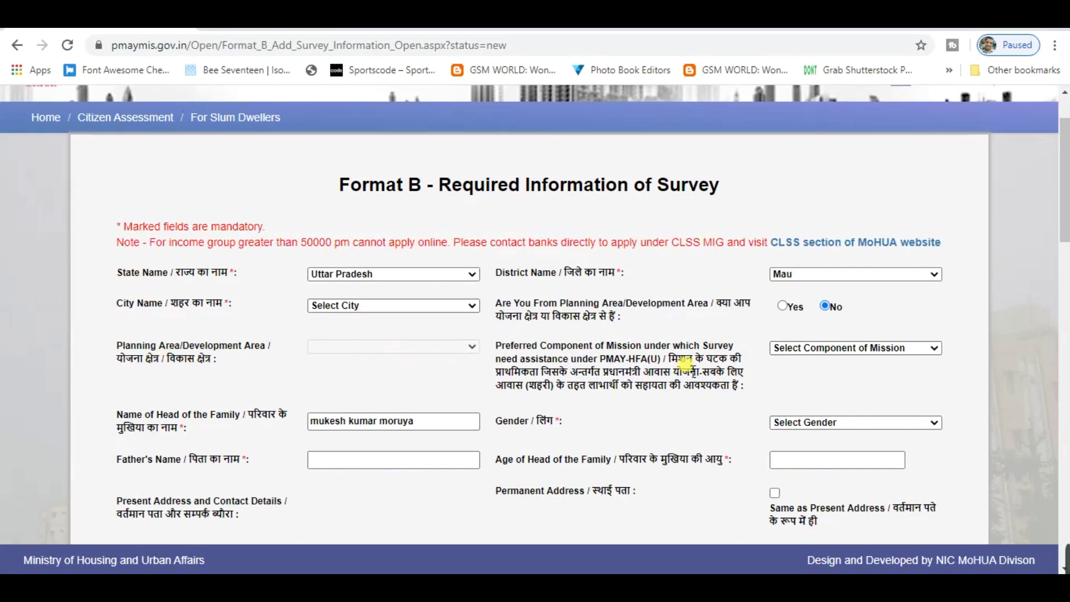
drag(670, 359, 730, 386)
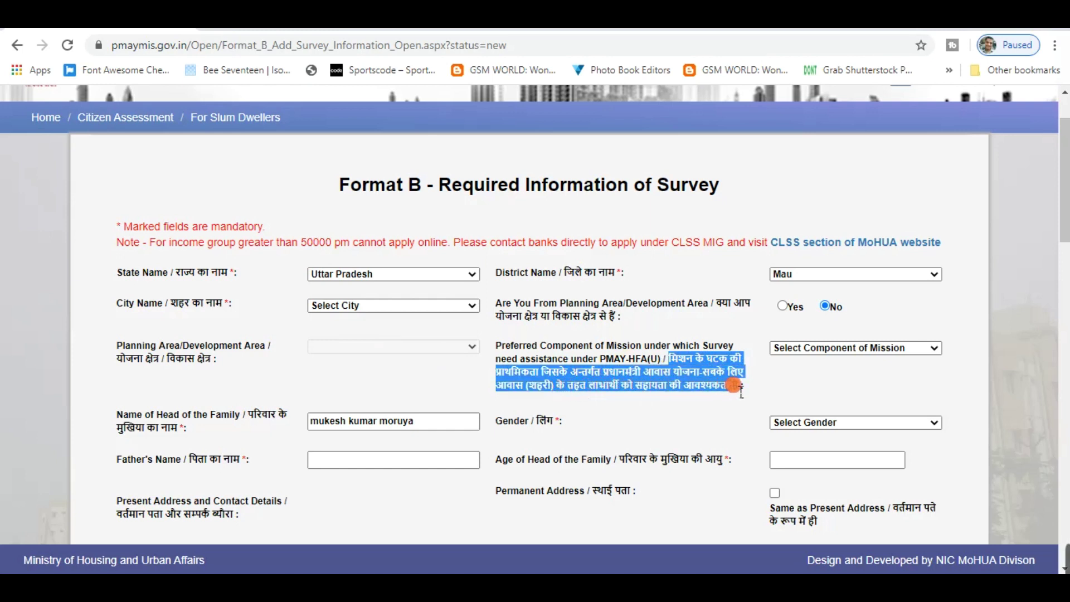
click(899, 347)
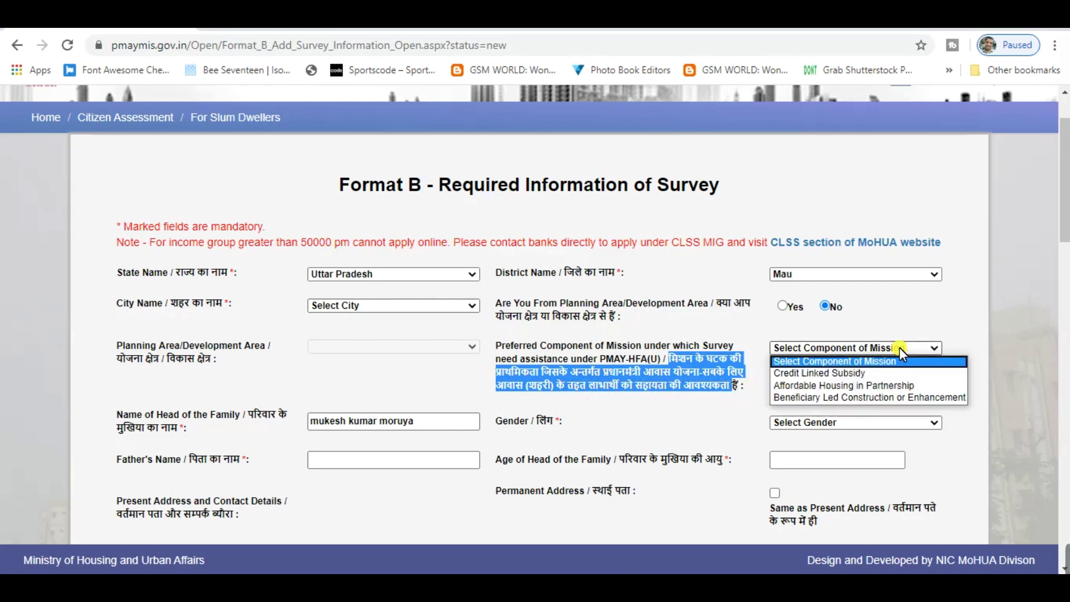
click(900, 347)
scroll(452, 436, down, 1)
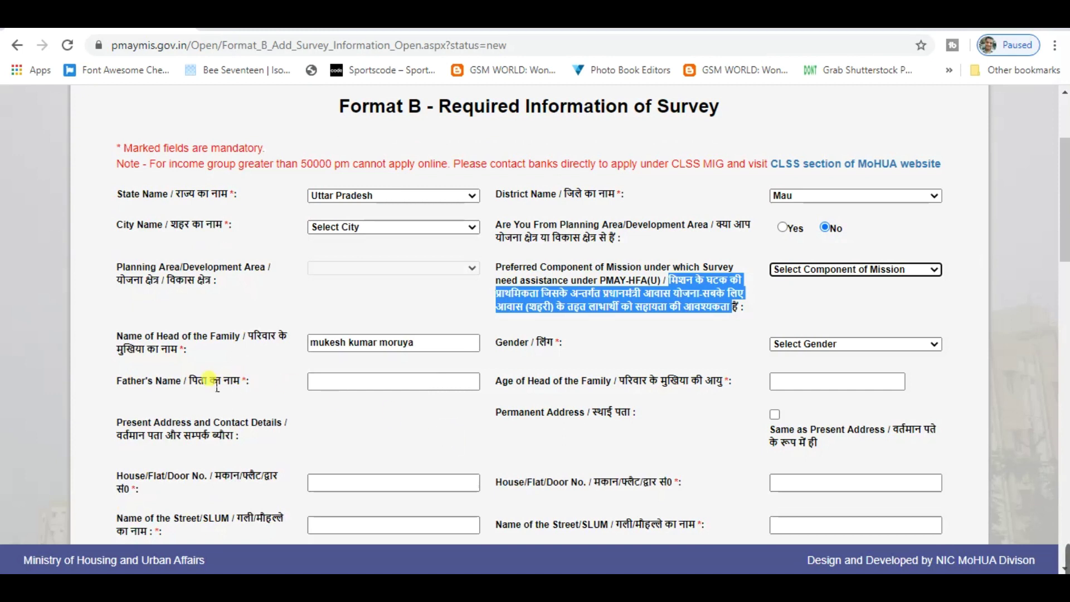
click(346, 341)
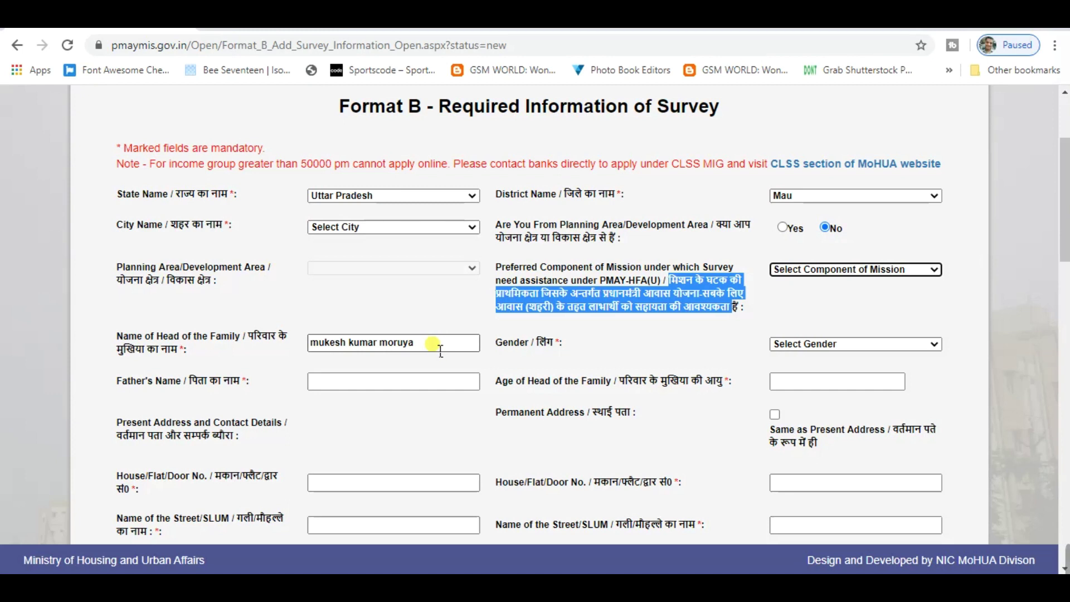
click(440, 348)
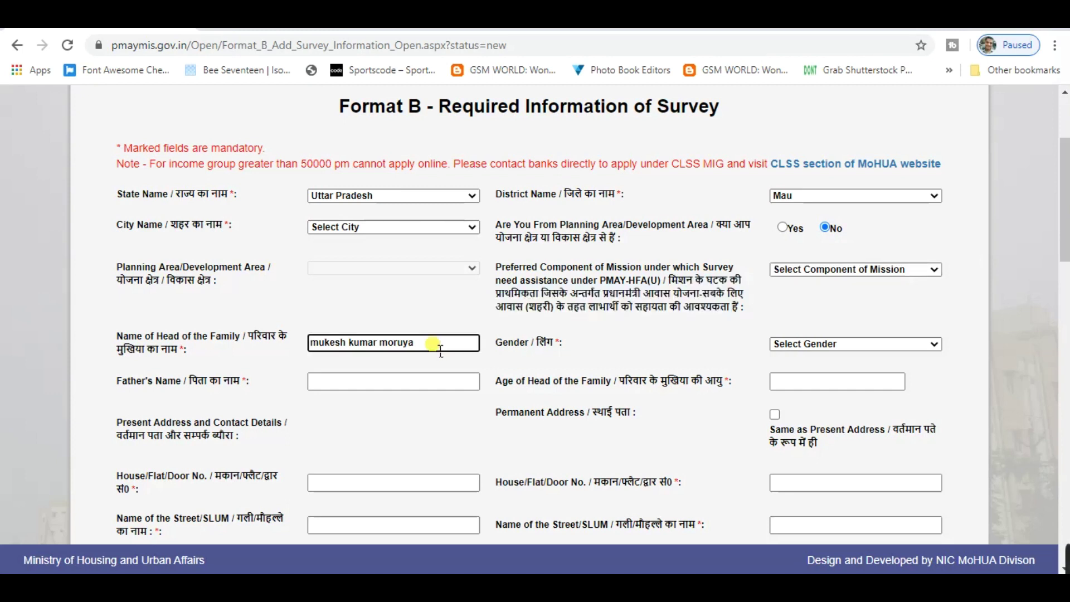
Set the head of family's gender to Male and enter the father's name
click(865, 347)
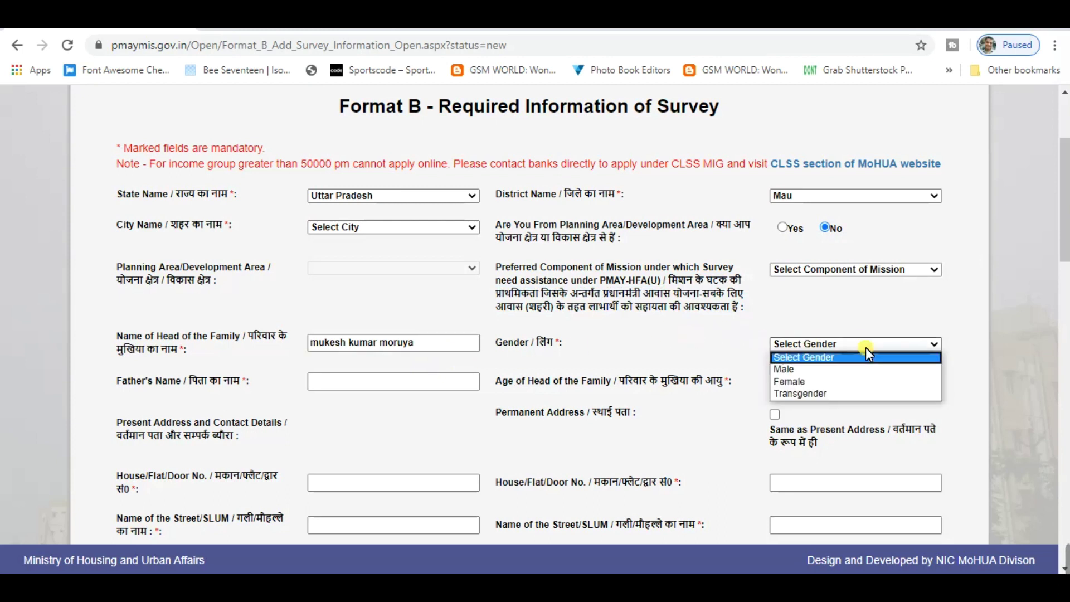
click(817, 369)
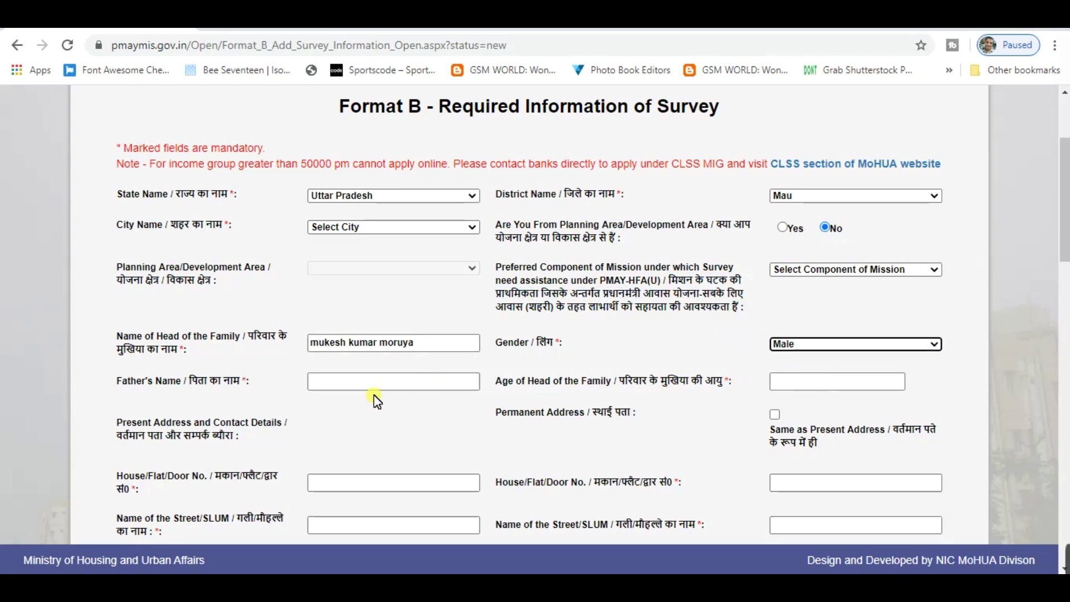
scroll(370, 399, down, 2)
click(371, 306)
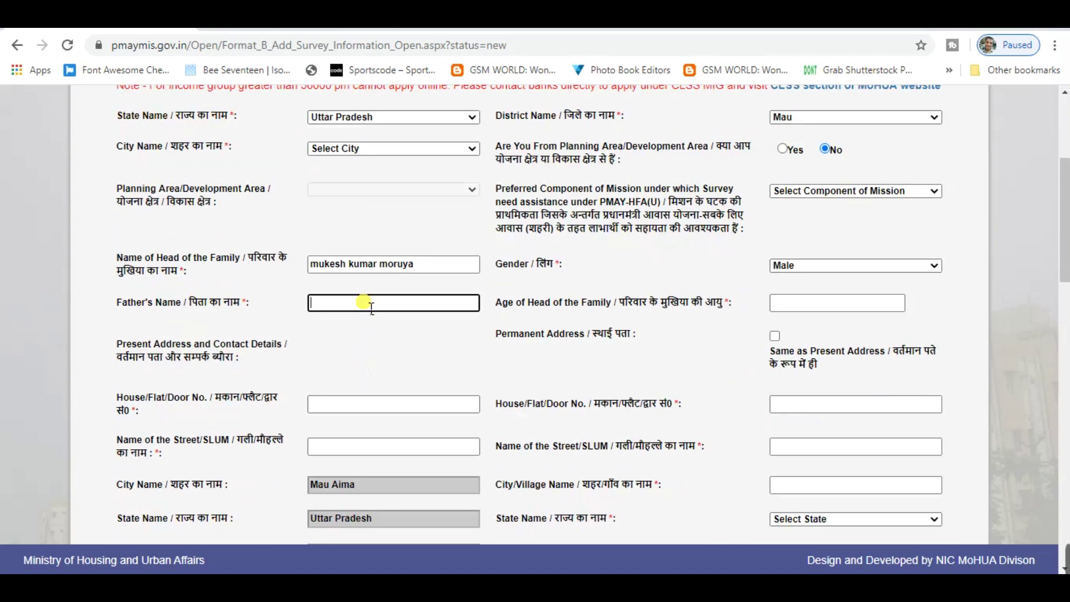
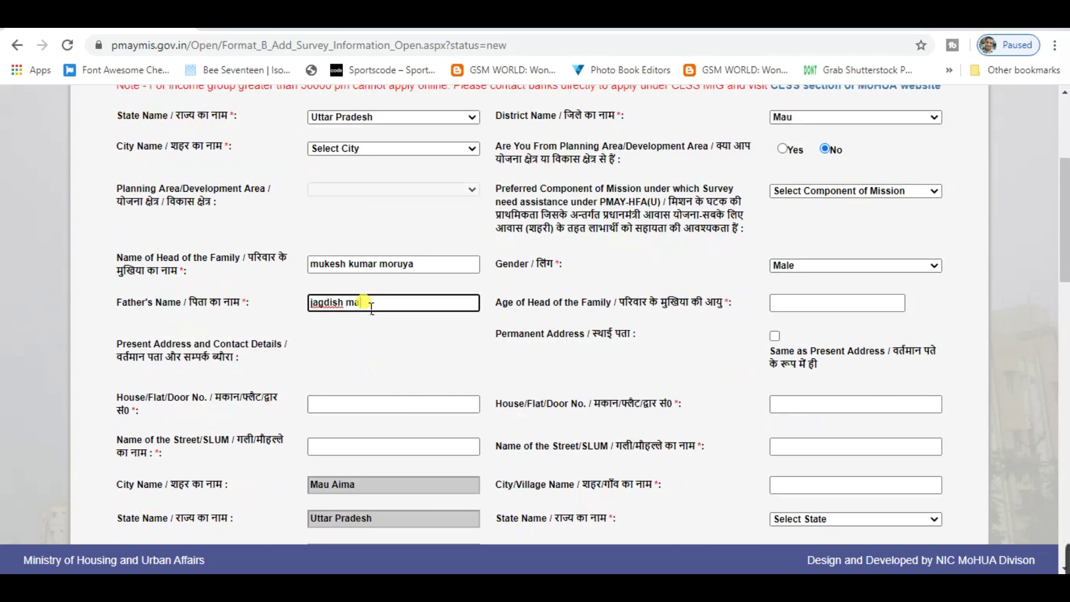
Enter 27 as the Age of Head of the Family
click(800, 303)
click(430, 265)
drag(430, 265, 309, 268)
click(800, 304)
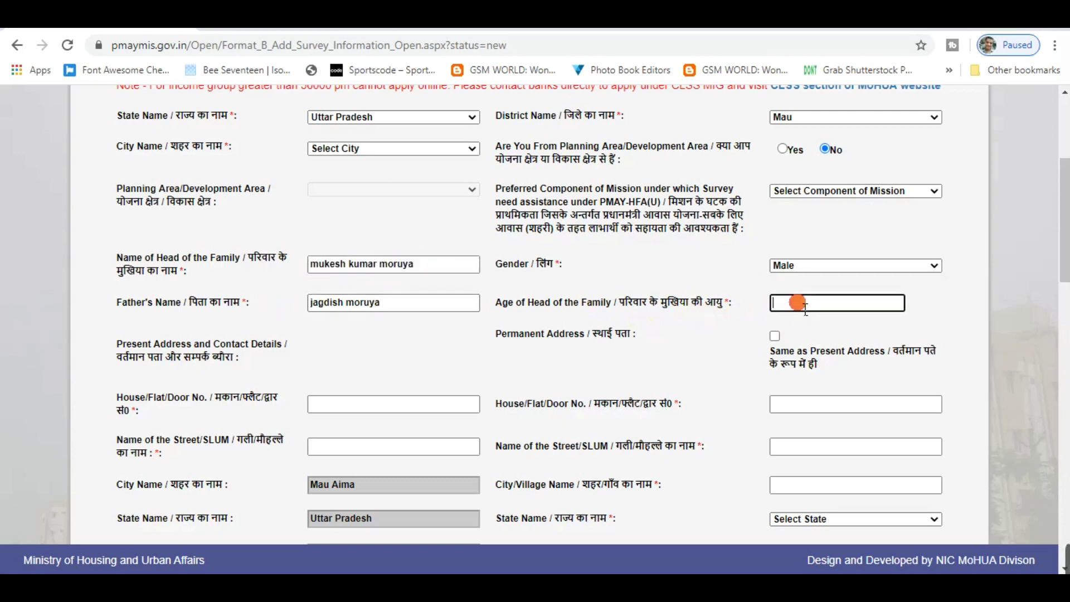
text(27)
Attempt to save the survey and dismiss the missing house number alert
click(328, 416)
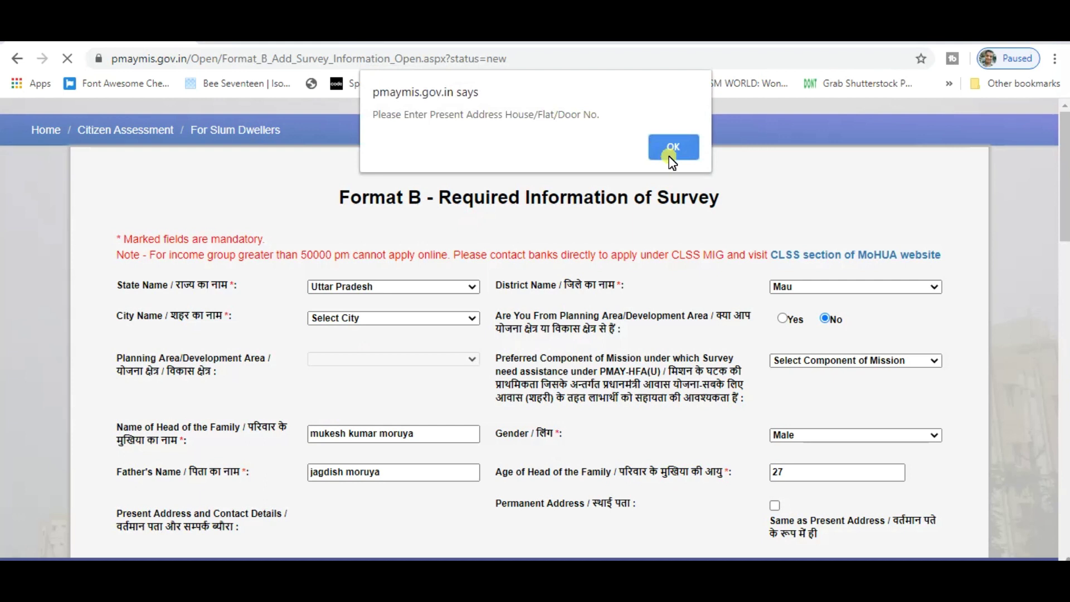
click(671, 150)
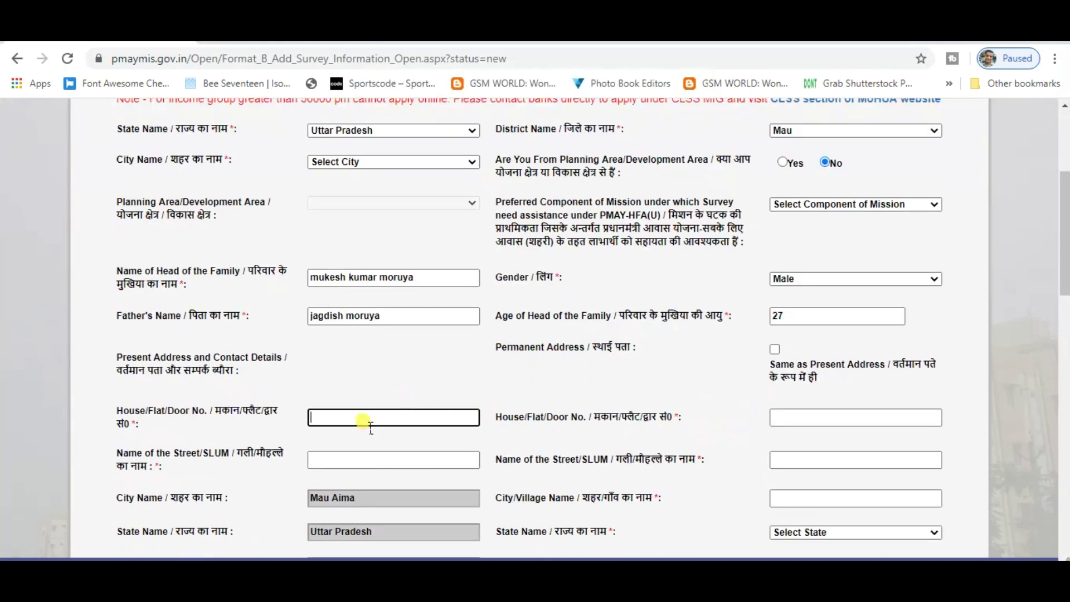
scroll(371, 428, down, 1)
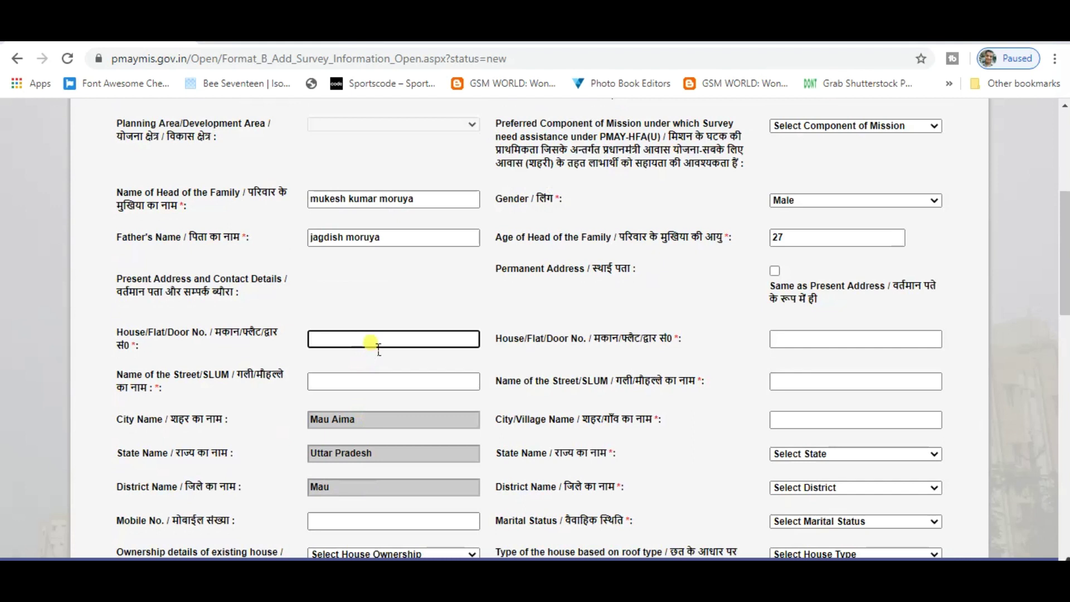
Enter the present-address house/flat/door number and street/slum name
scroll(346, 390, down, 1)
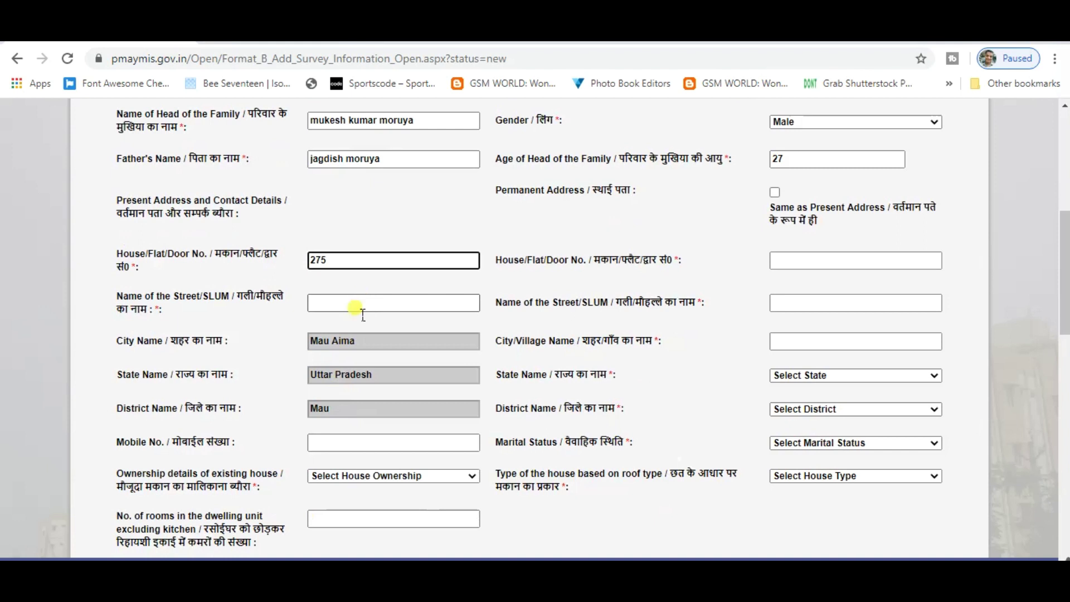
click(362, 313)
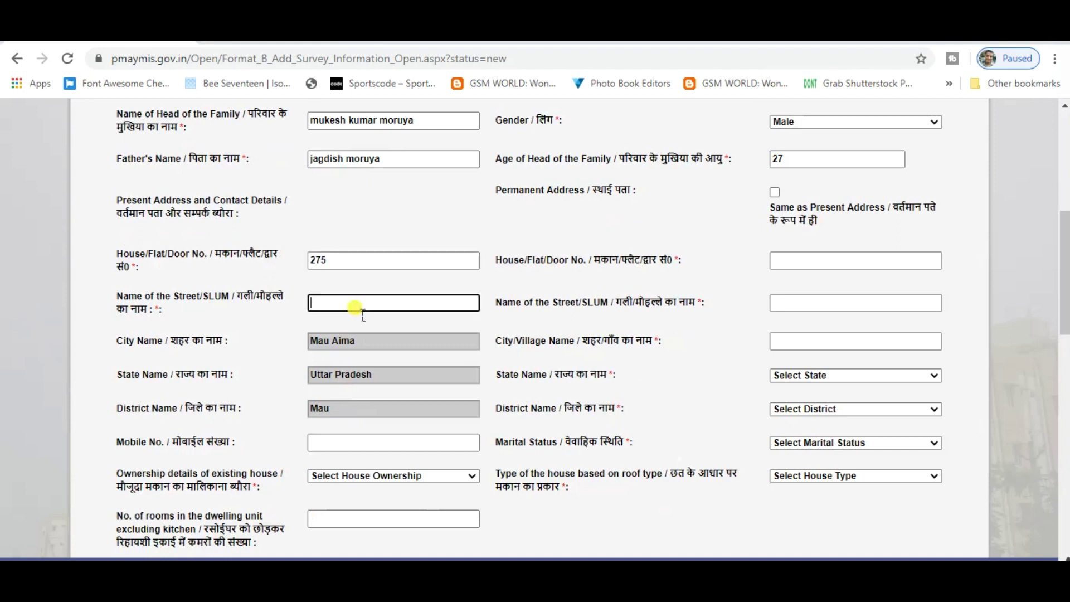
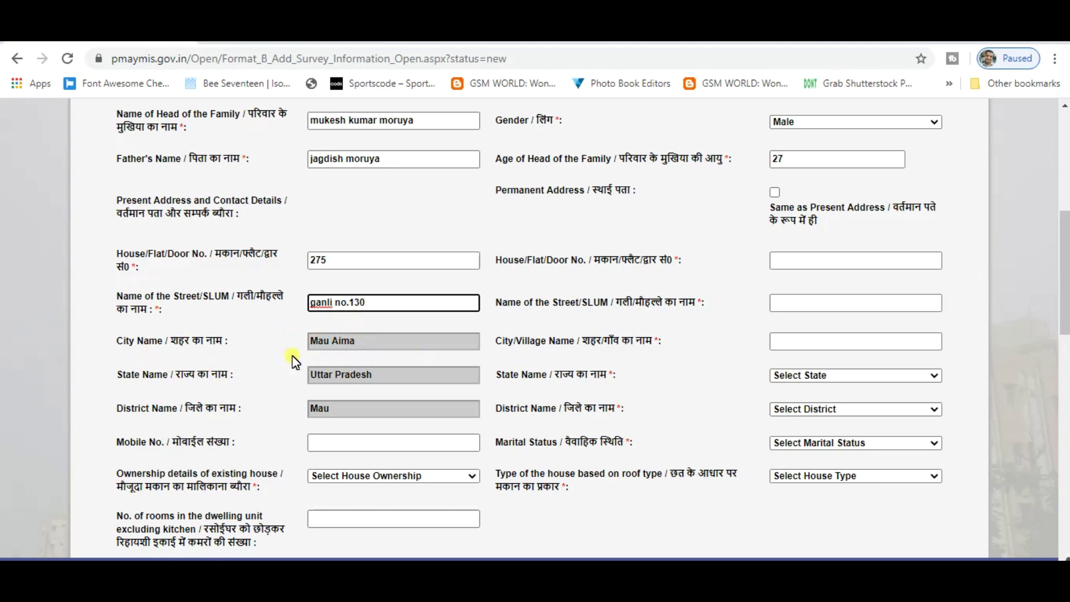
Fill in the head of family's mobile number
drag(186, 341, 230, 342)
drag(185, 376, 230, 377)
drag(195, 411, 216, 411)
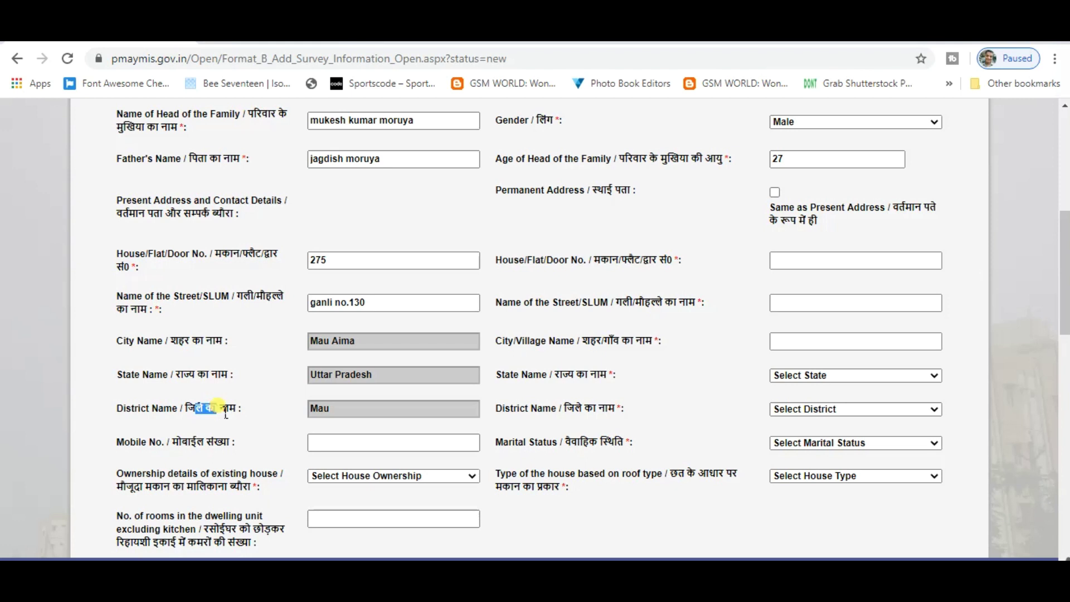
click(356, 445)
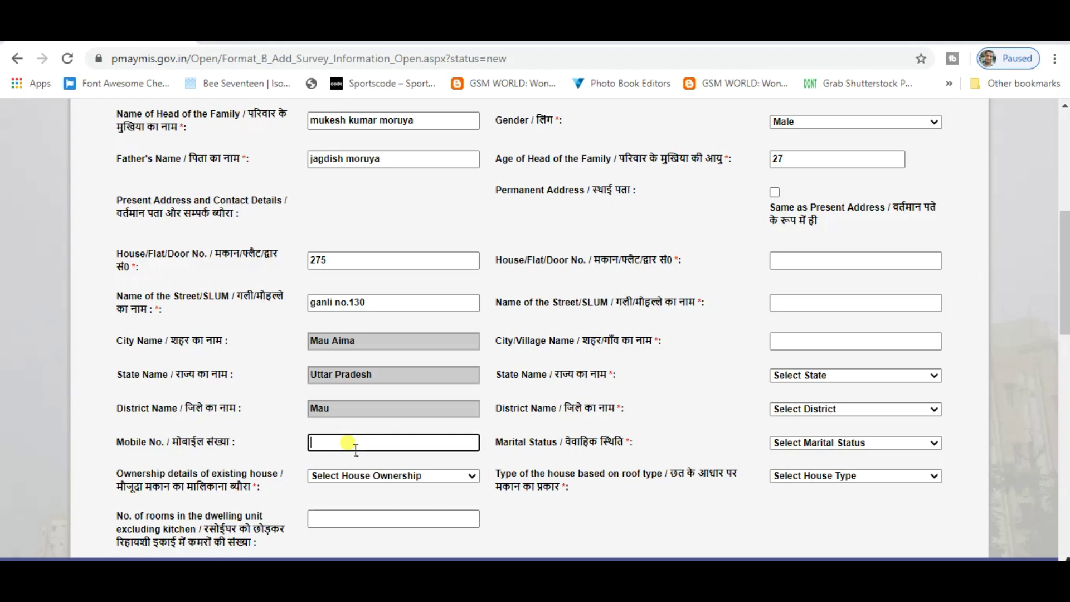
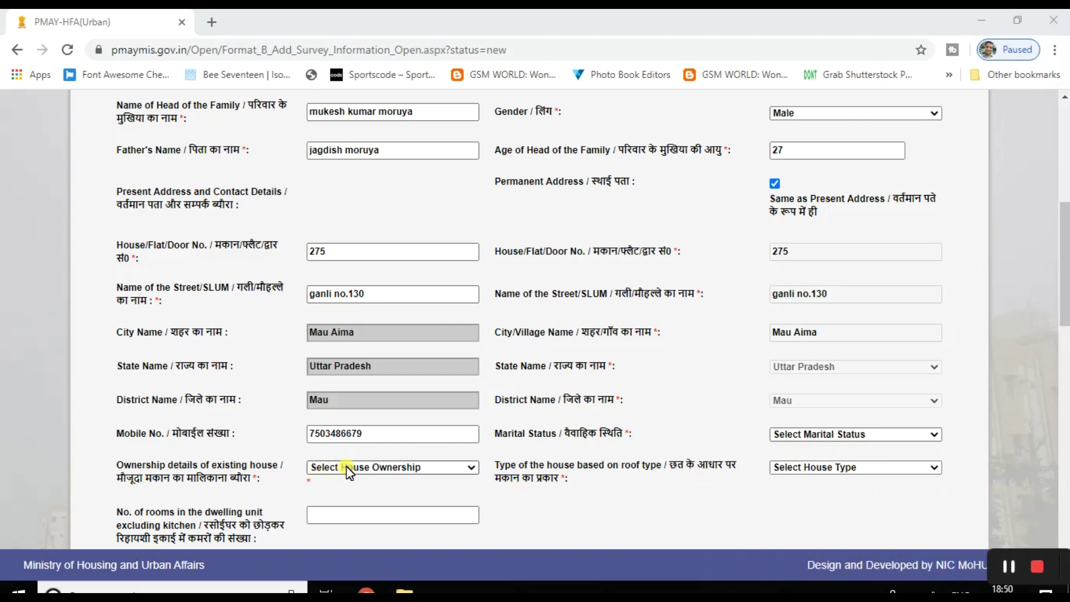
Set marital status to Married
scroll(347, 468, down, 1)
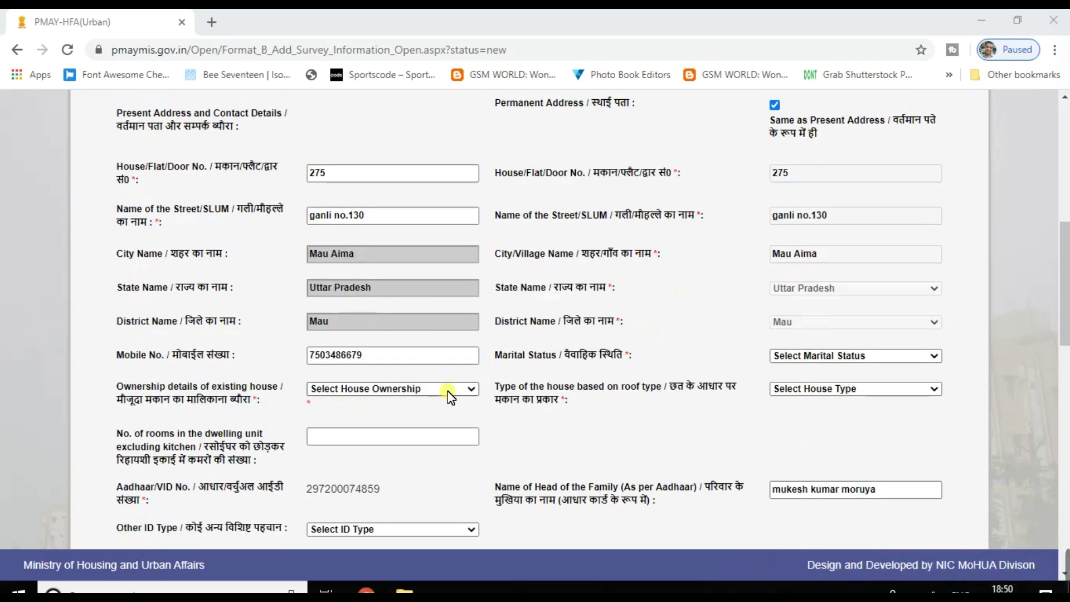
drag(496, 355, 556, 357)
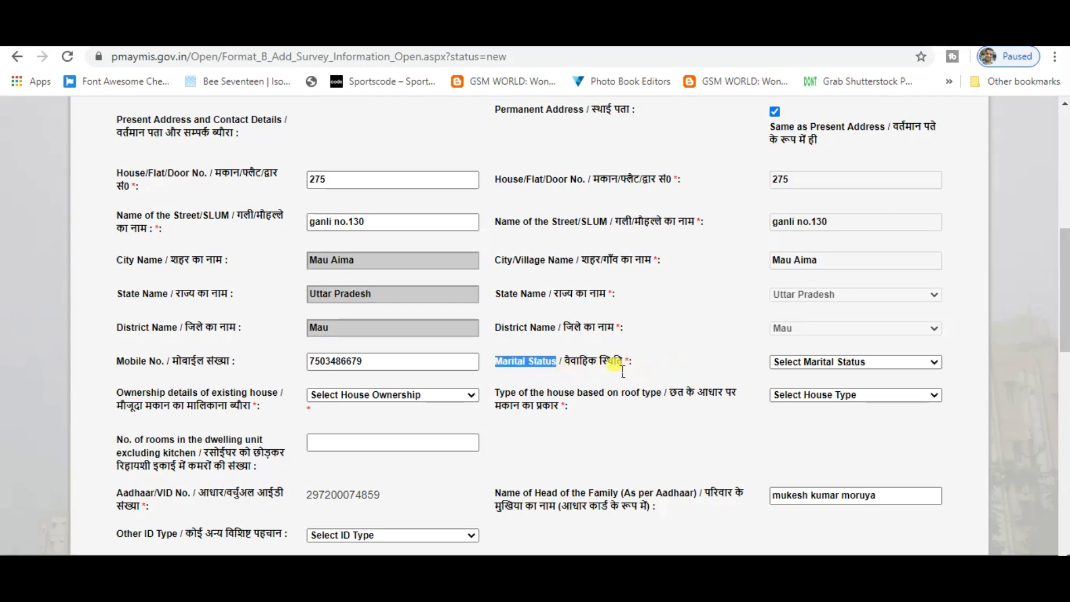
click(874, 361)
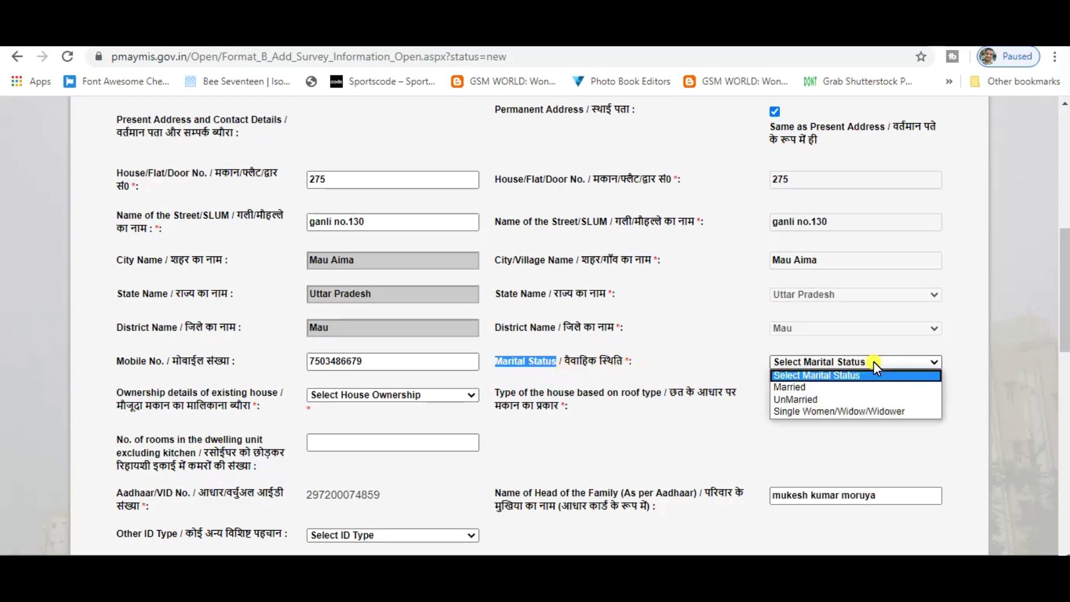
click(822, 387)
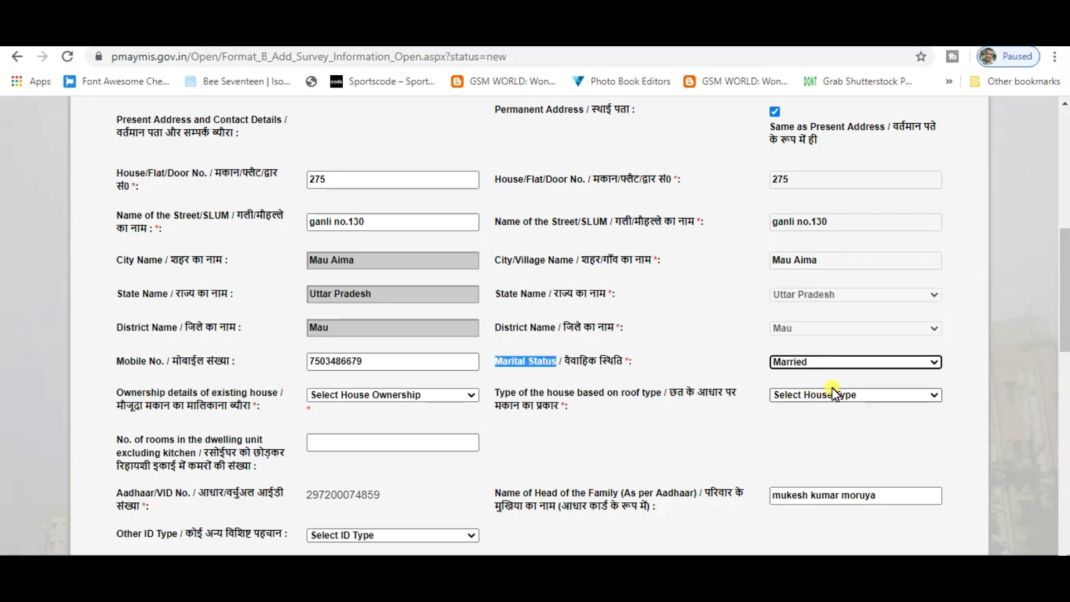
Set house ownership to Own
drag(118, 405, 258, 412)
click(255, 412)
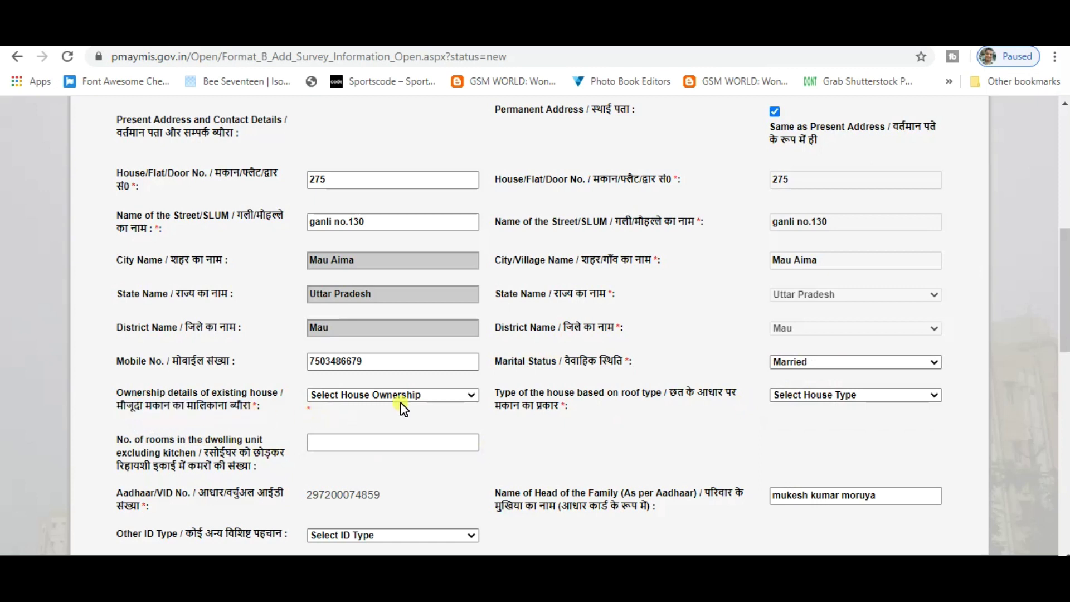
click(440, 396)
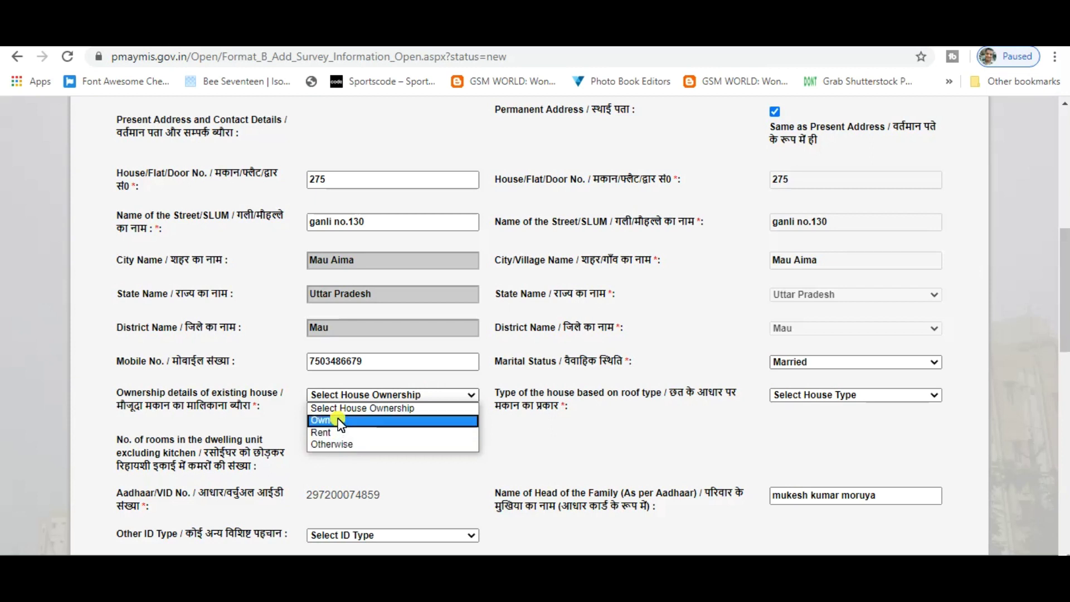
click(340, 422)
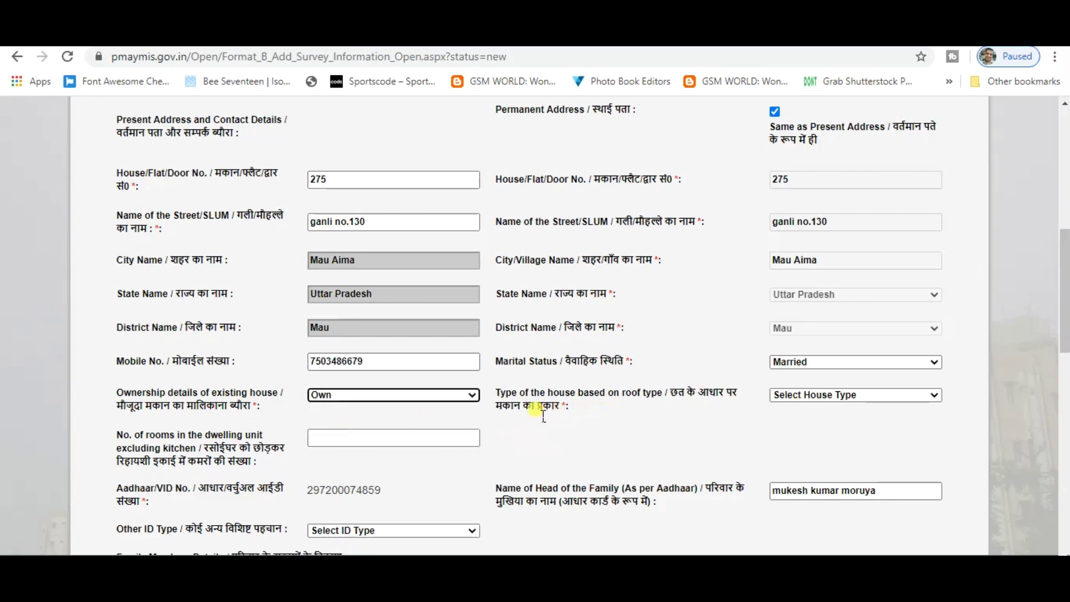
Set the roof-based house type to Katcha (Grass/Thatched, Tarpaulin, Wooden)
drag(671, 392, 723, 401)
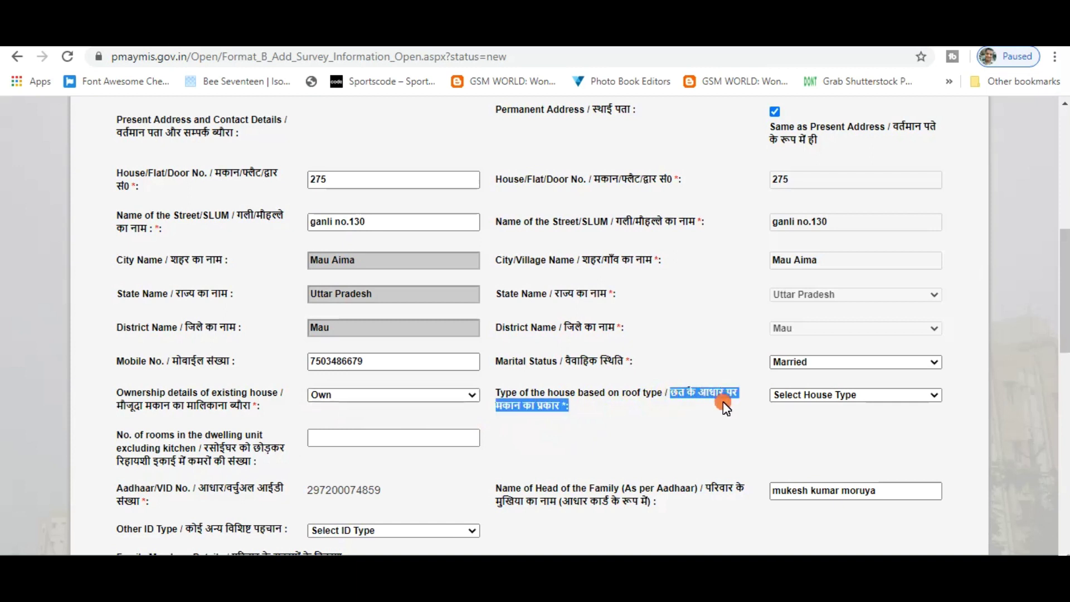
click(873, 397)
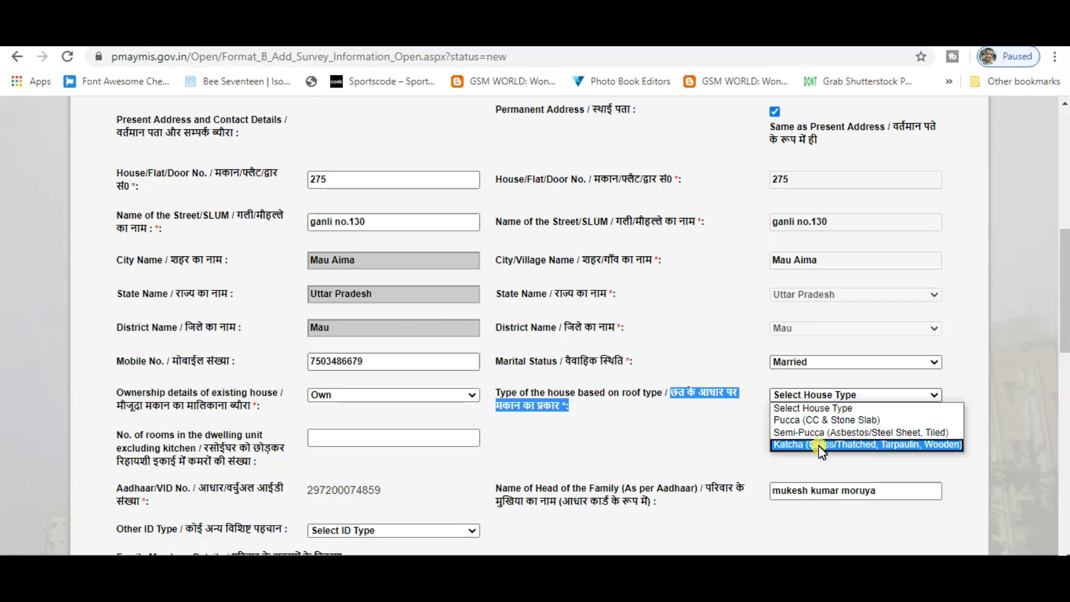
click(819, 448)
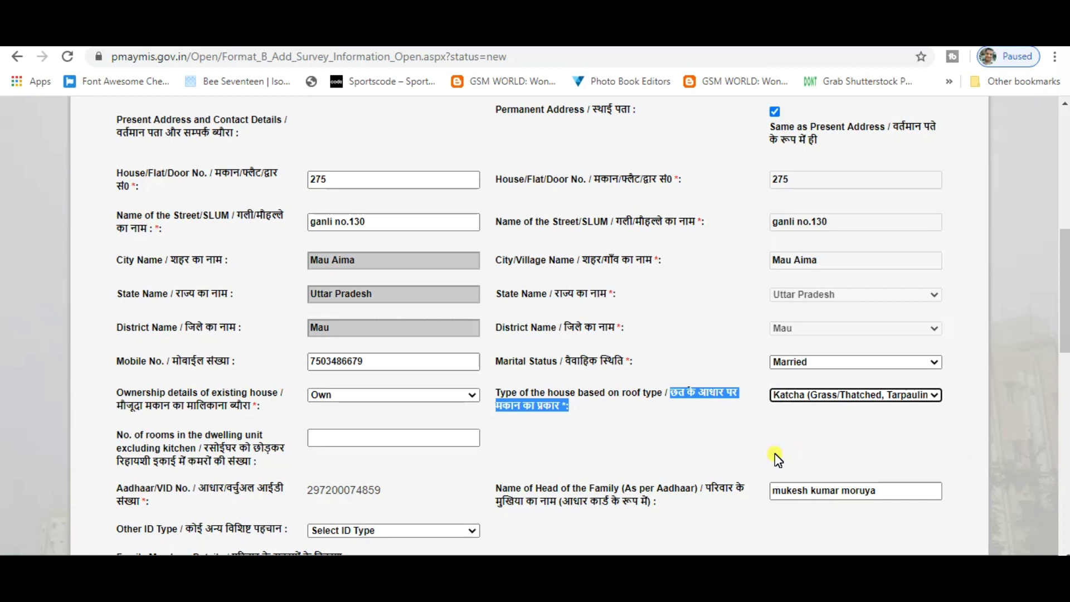
scroll(777, 457, down, 1)
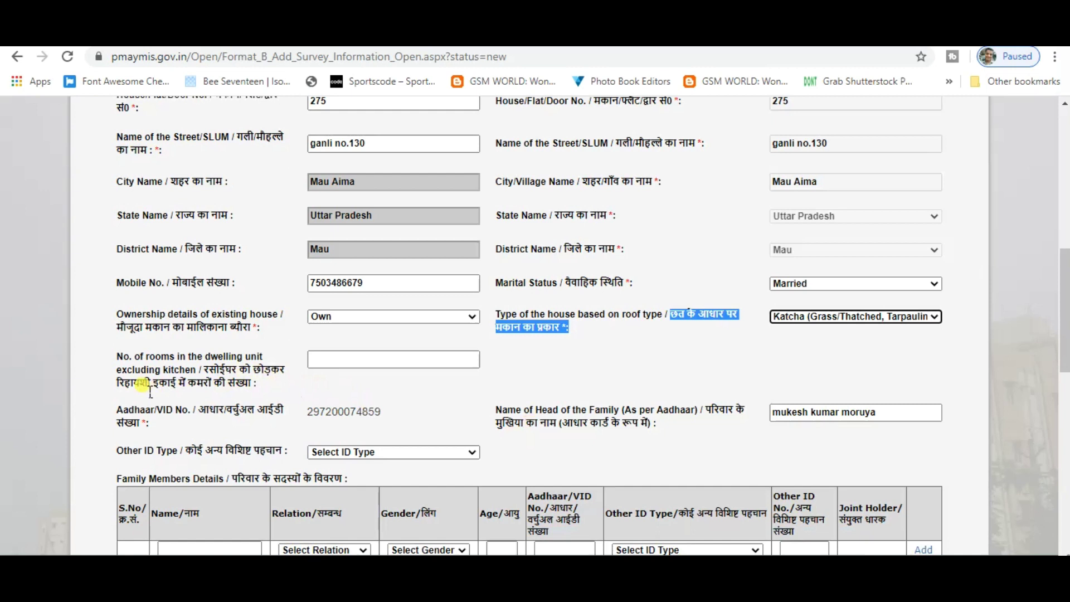
Choose Ration Card as the head of family's Other ID Type
click(322, 360)
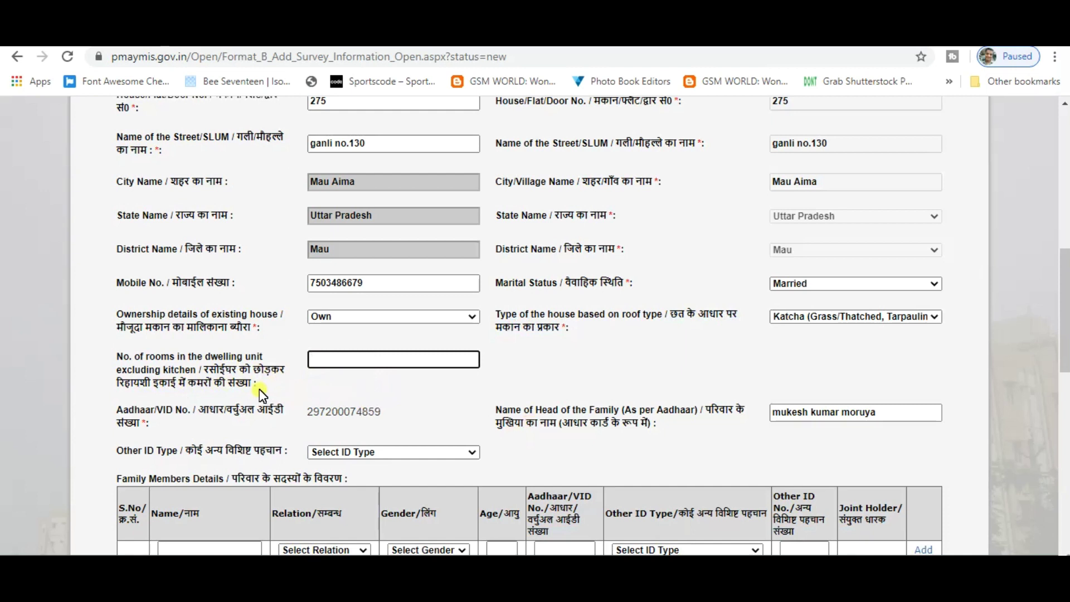
drag(260, 387, 234, 385)
scroll(390, 397, down, 1)
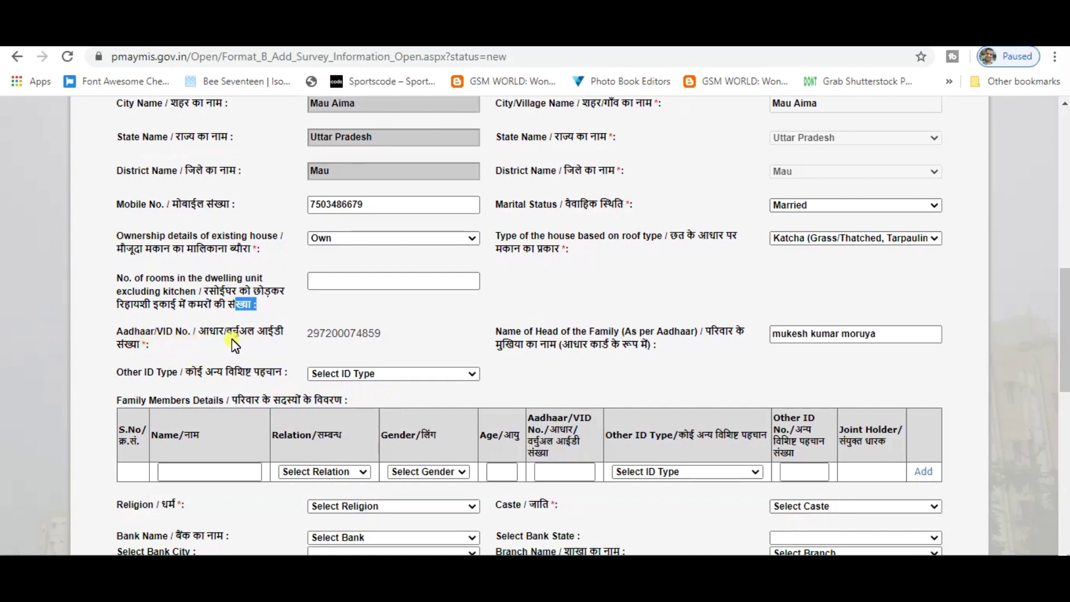
drag(310, 335, 397, 336)
click(397, 338)
drag(181, 373, 285, 374)
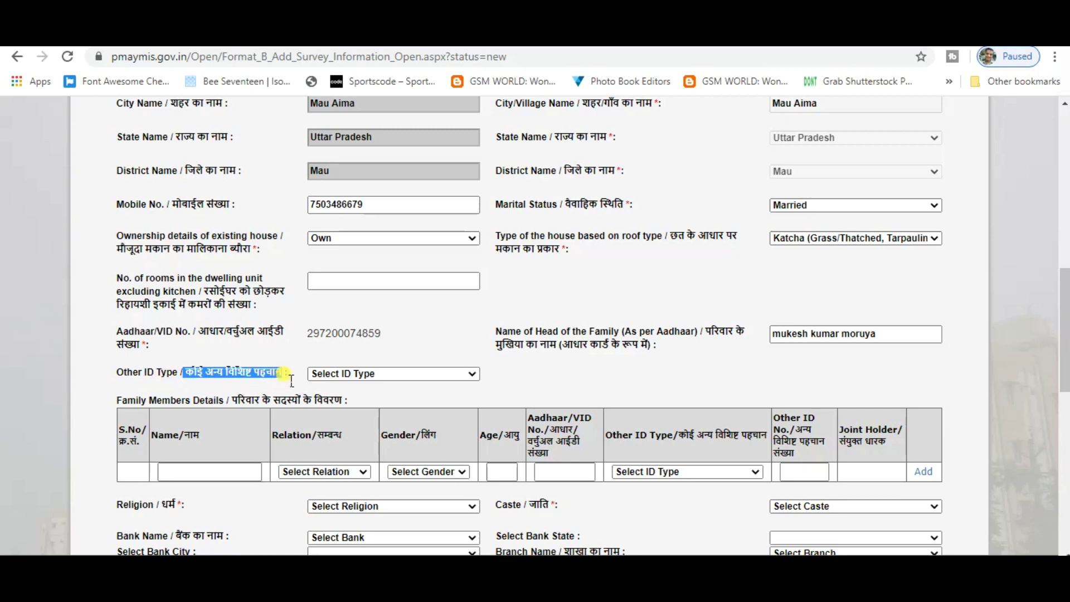
click(394, 372)
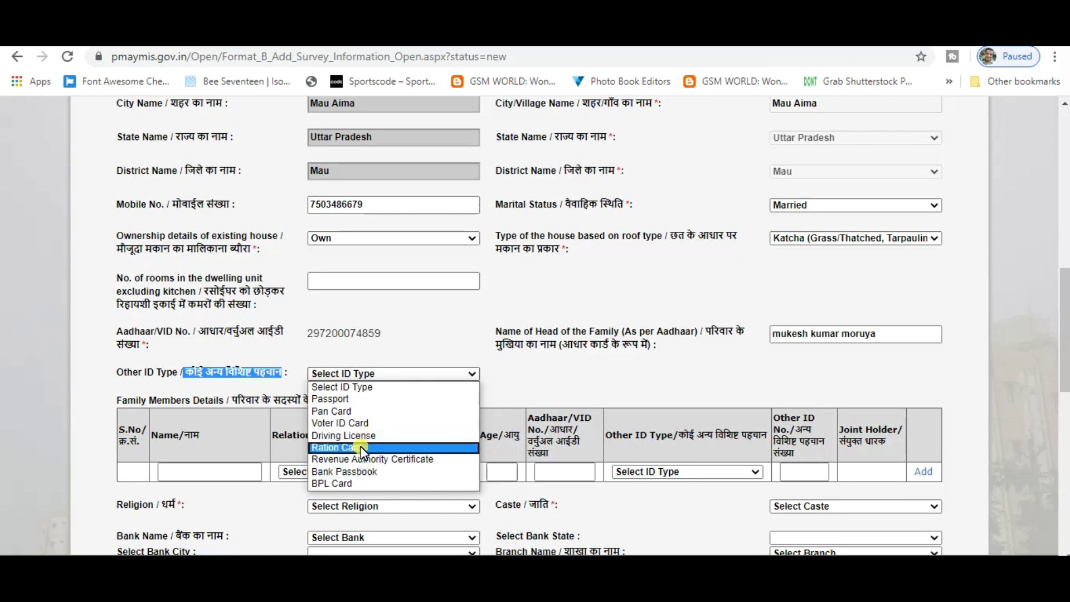
click(362, 449)
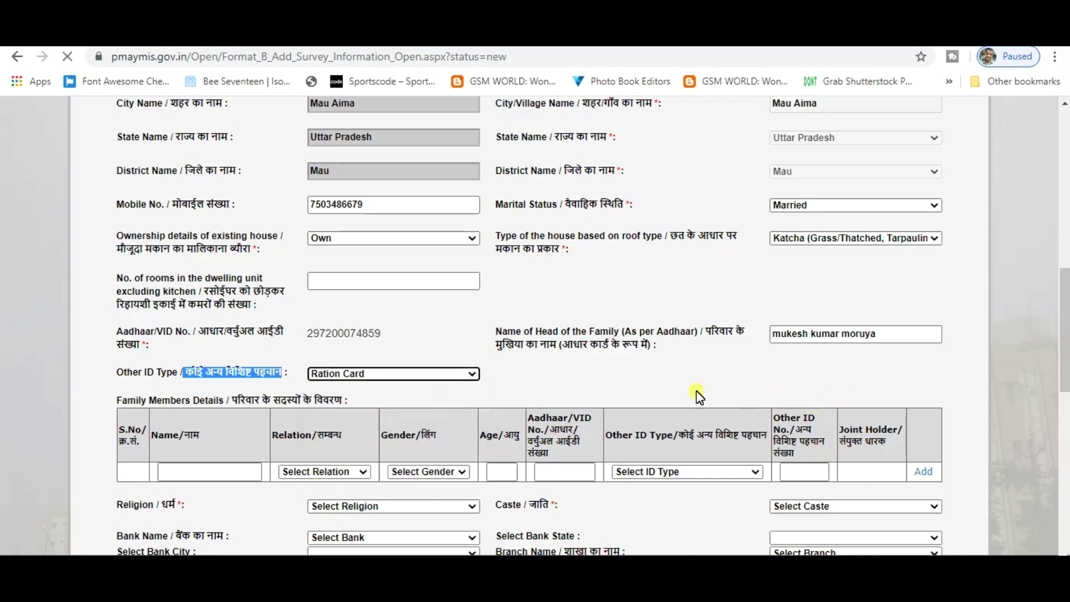
scroll(457, 407, down, 12)
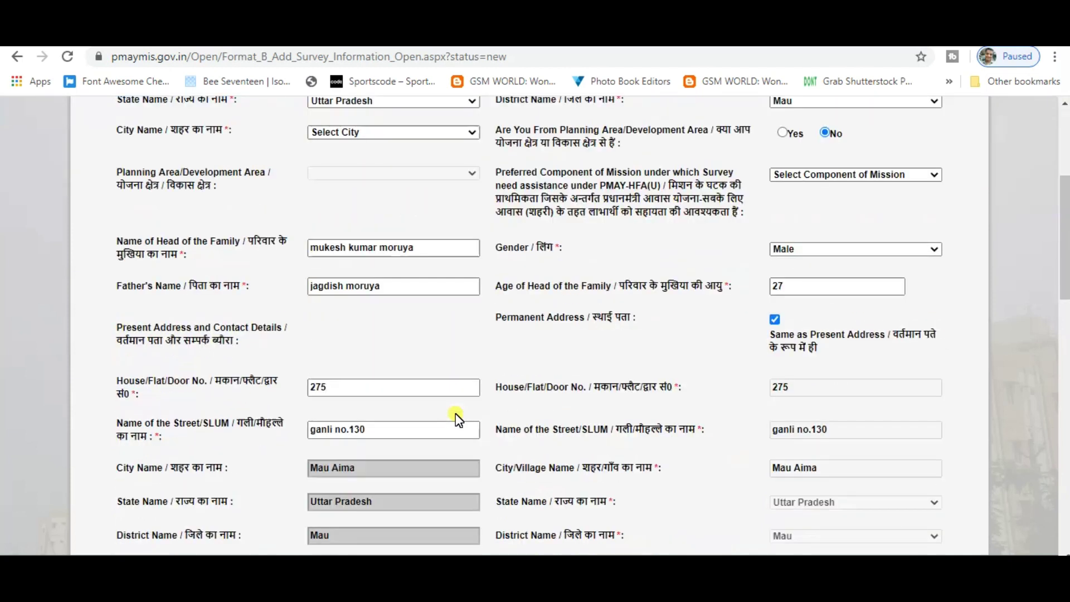
scroll(457, 429, down, 1)
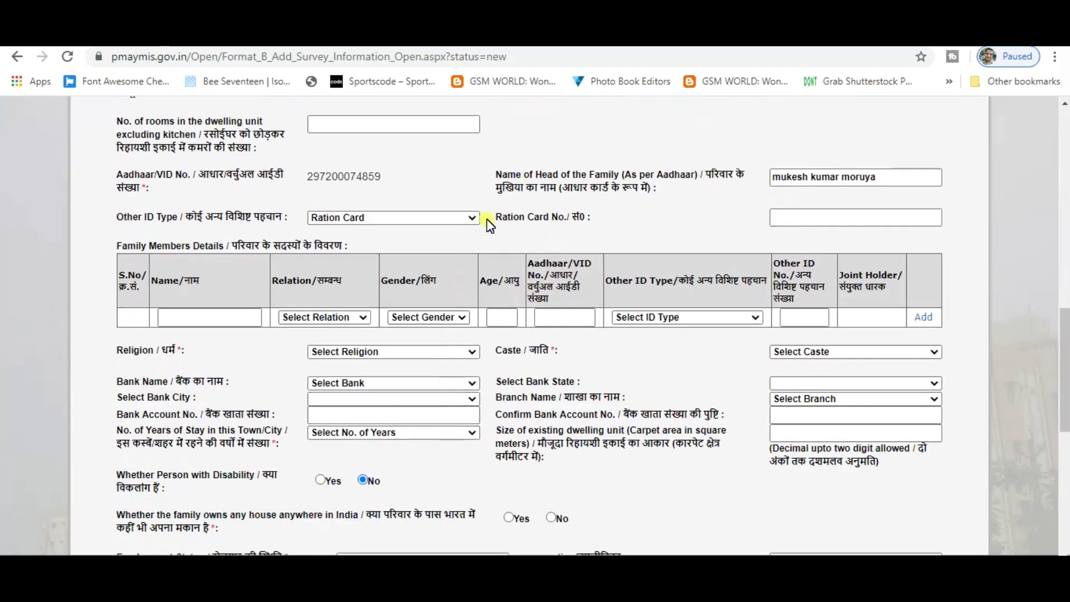
Type the head of family's number into the Ration Card No. field
click(829, 221)
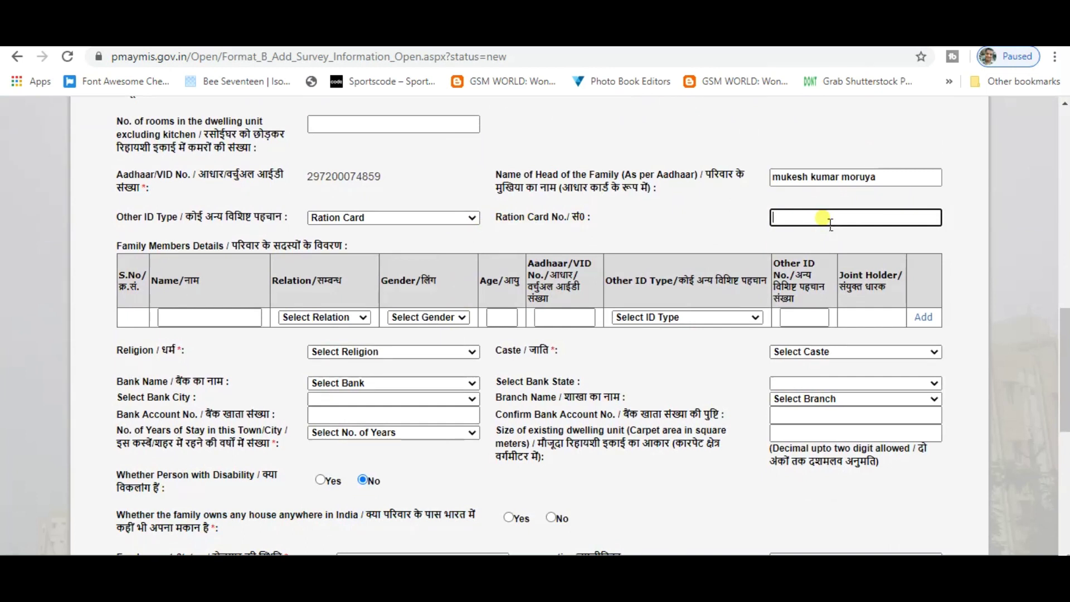
drag(115, 246, 240, 248)
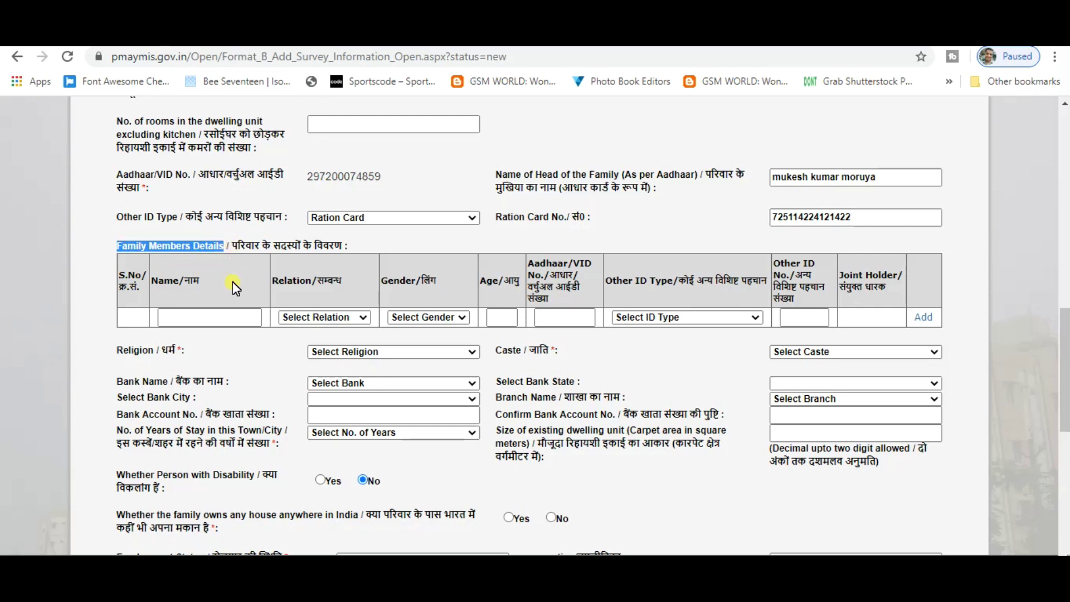
Enter the family member's name, with relation Wife and gender Female
click(234, 318)
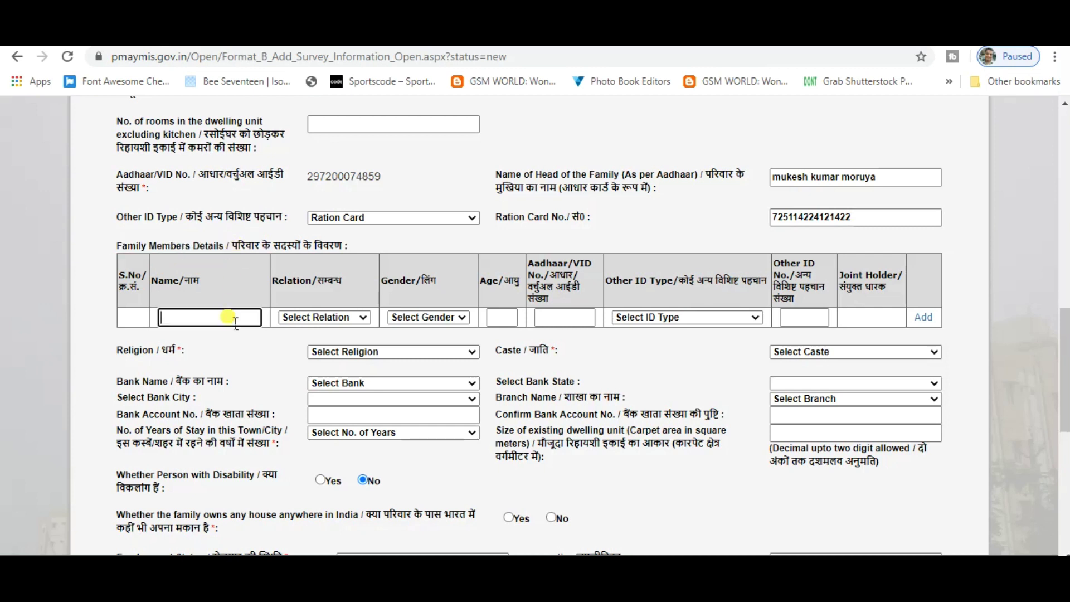
text(sahikala)
click(363, 315)
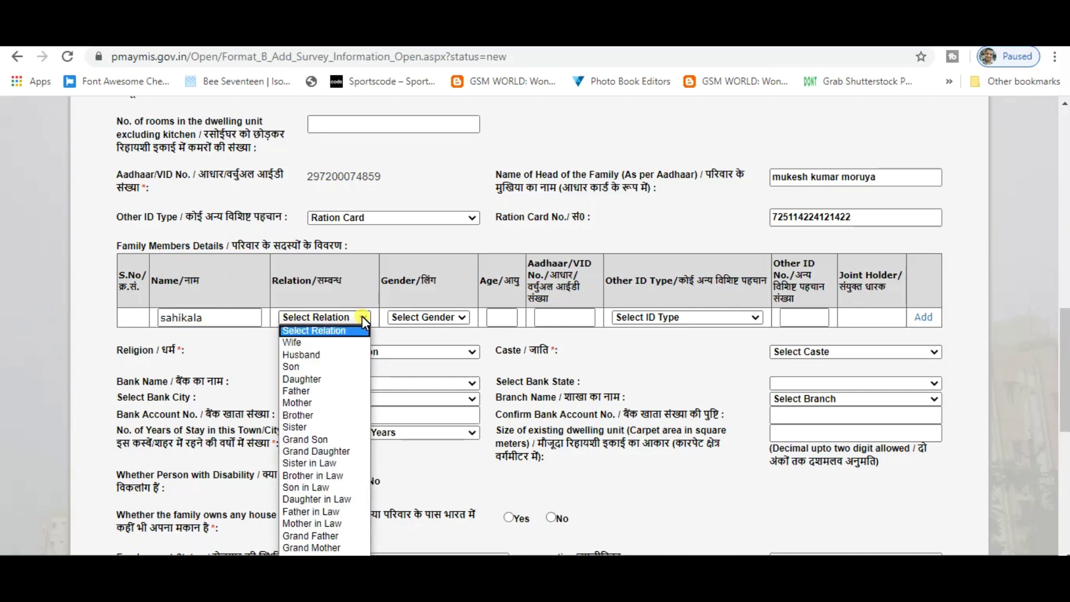
click(318, 343)
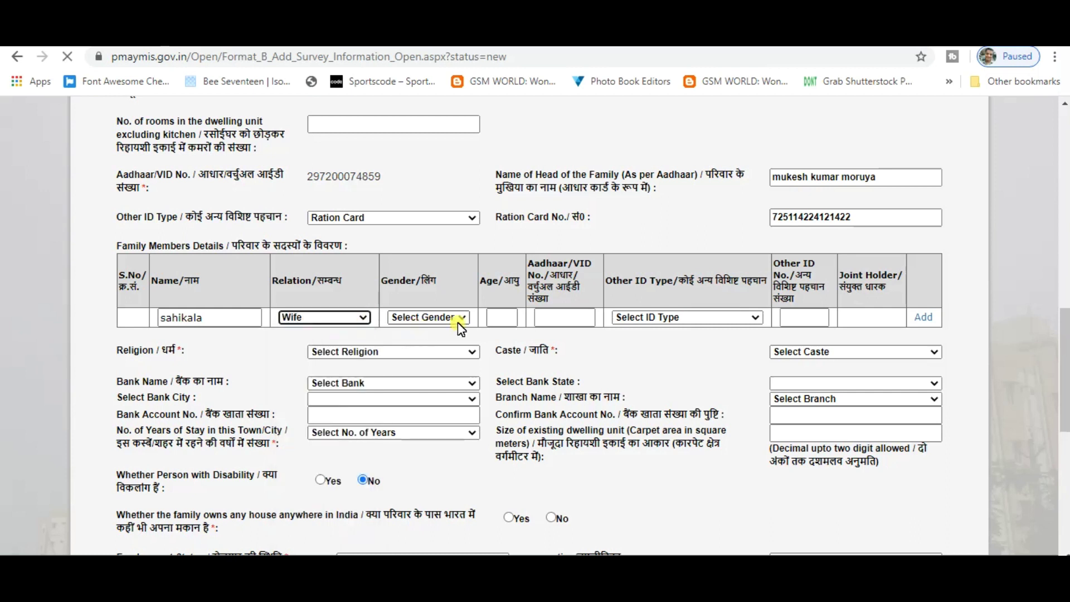
scroll(475, 431, down, 10)
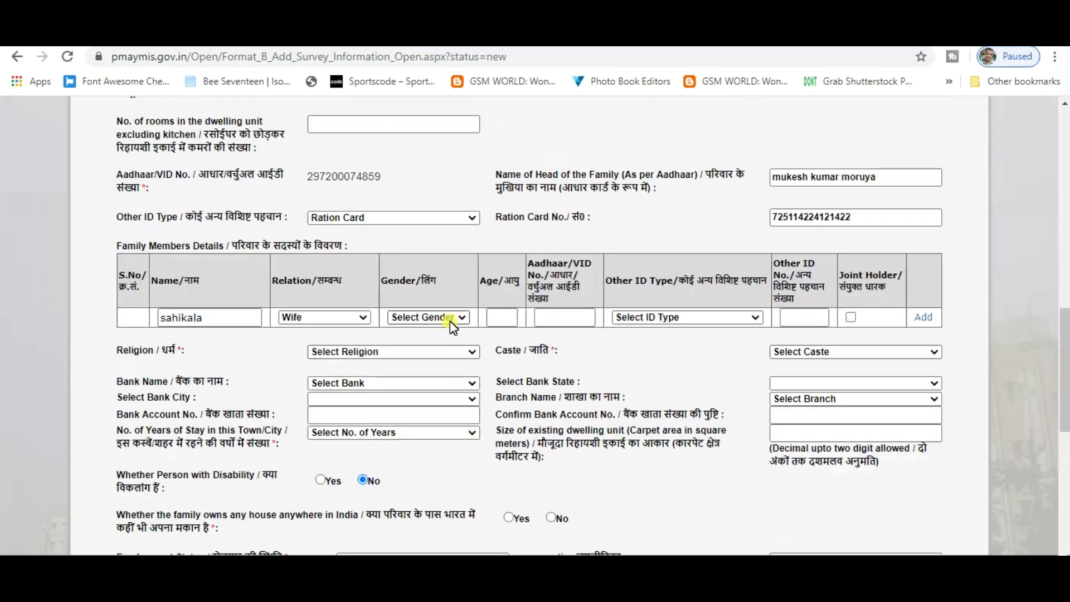
click(463, 317)
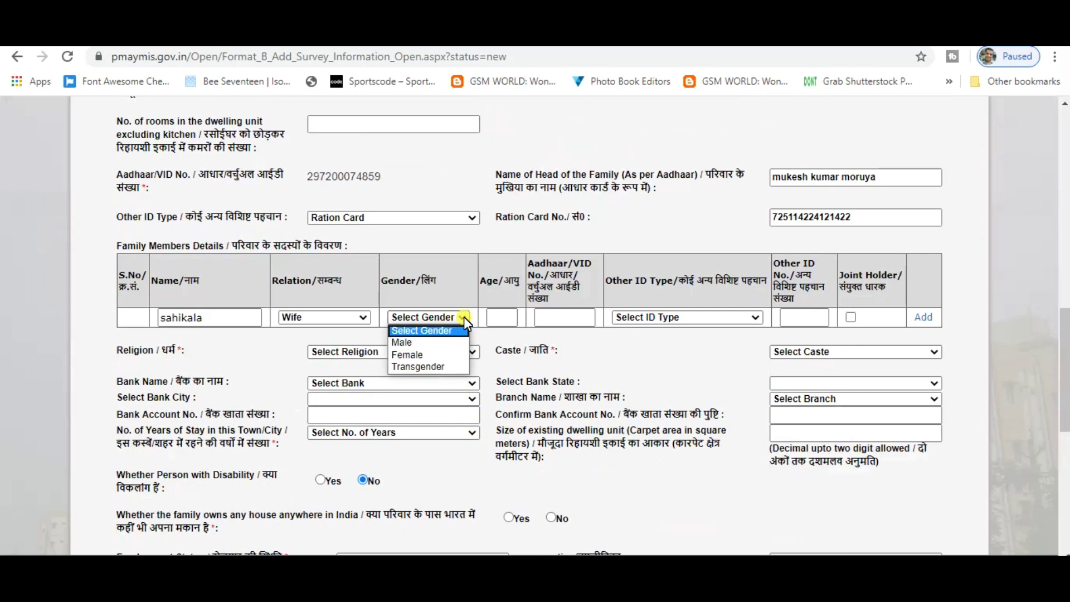
click(419, 343)
click(425, 319)
click(419, 355)
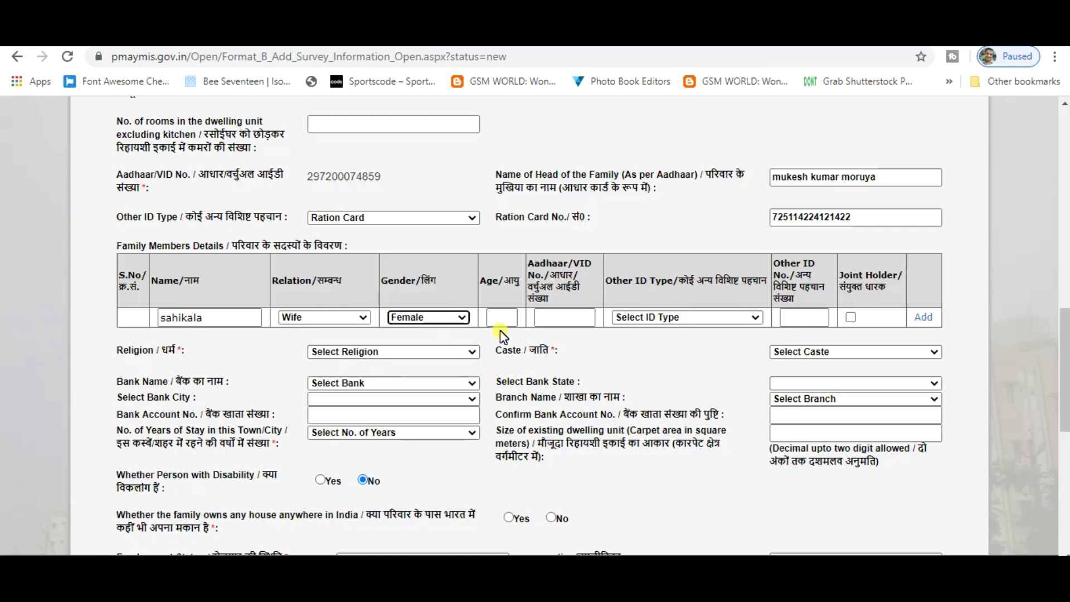
Give the member age 27 and an Aadhaar number, then try adding her
click(503, 318)
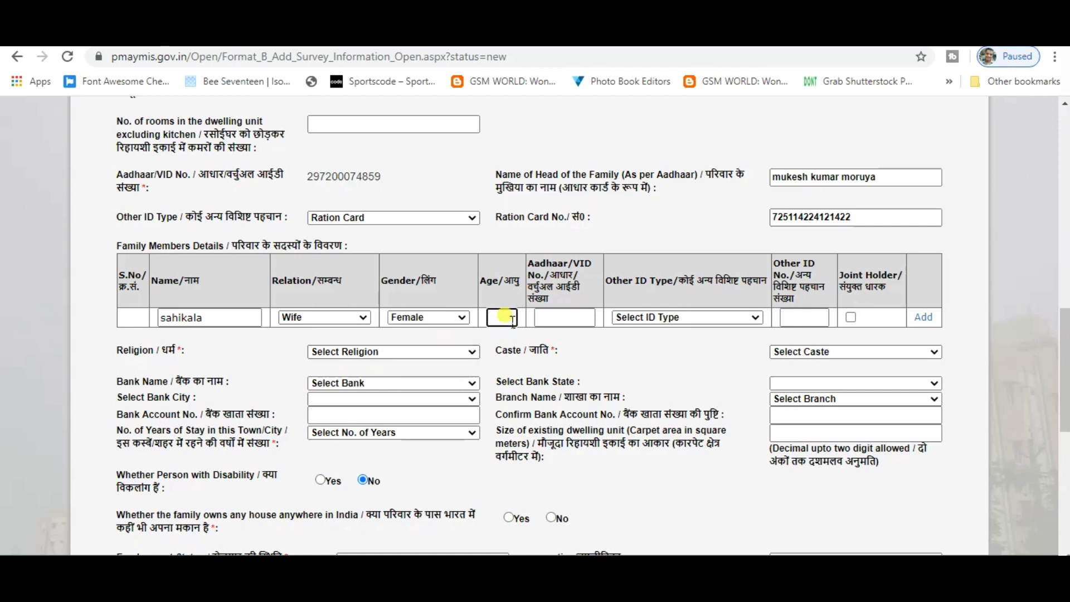
text(27)
click(559, 321)
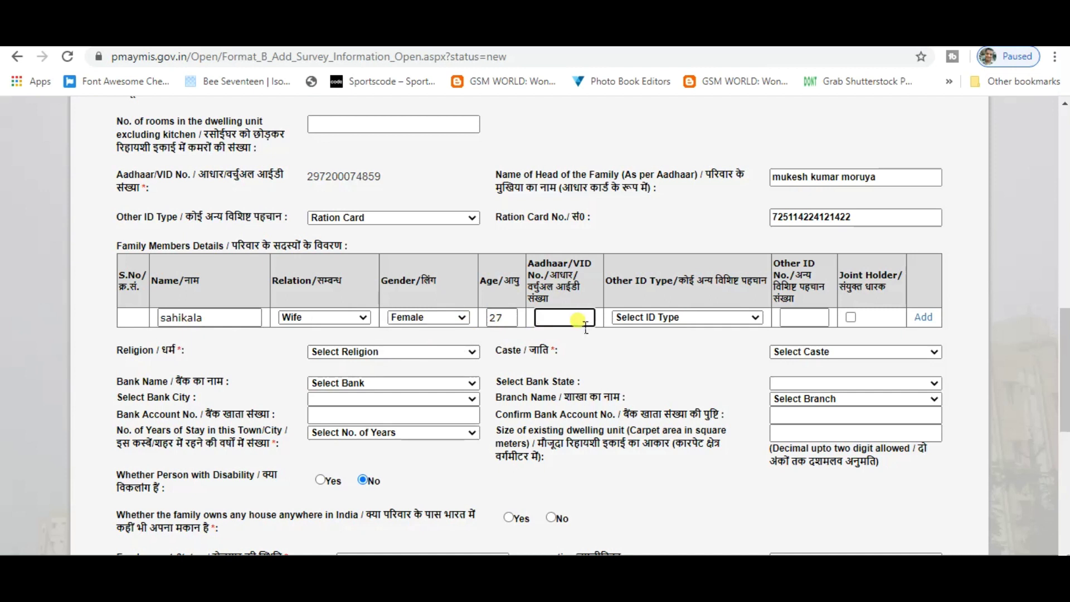
click(690, 318)
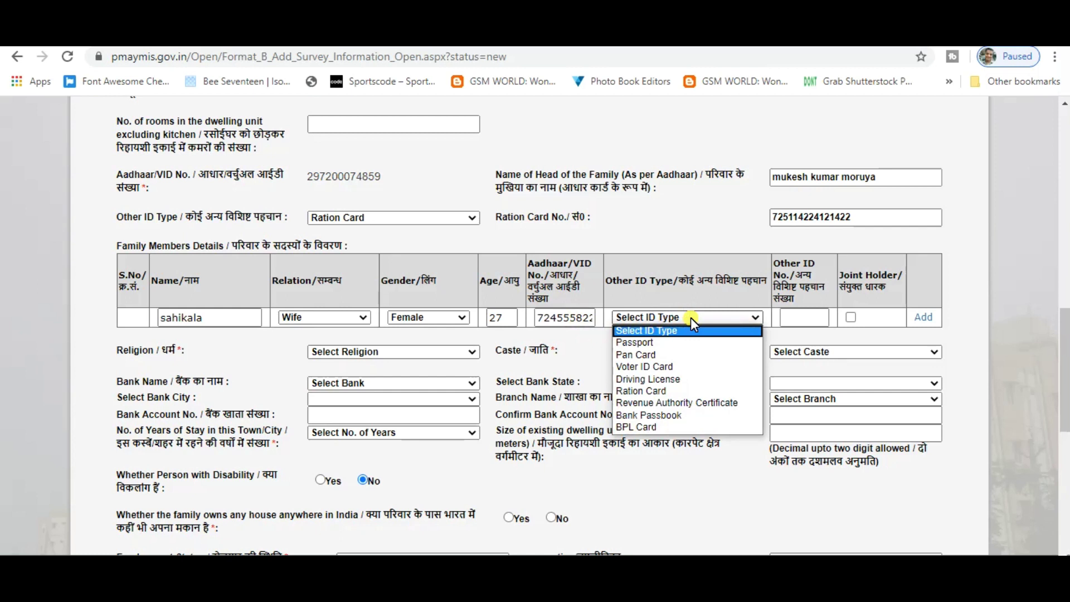
click(814, 320)
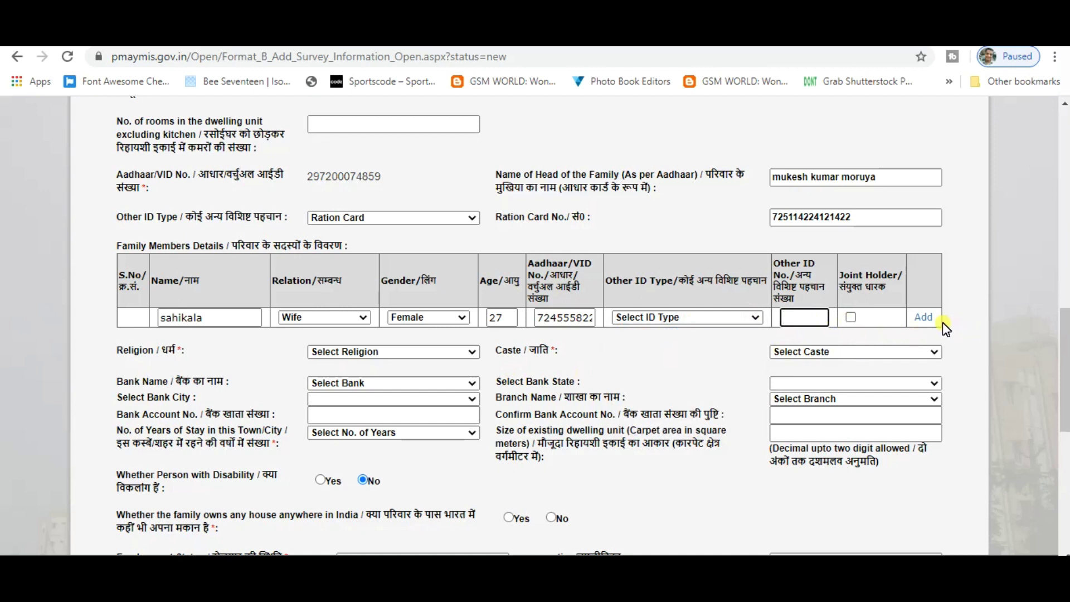
click(925, 321)
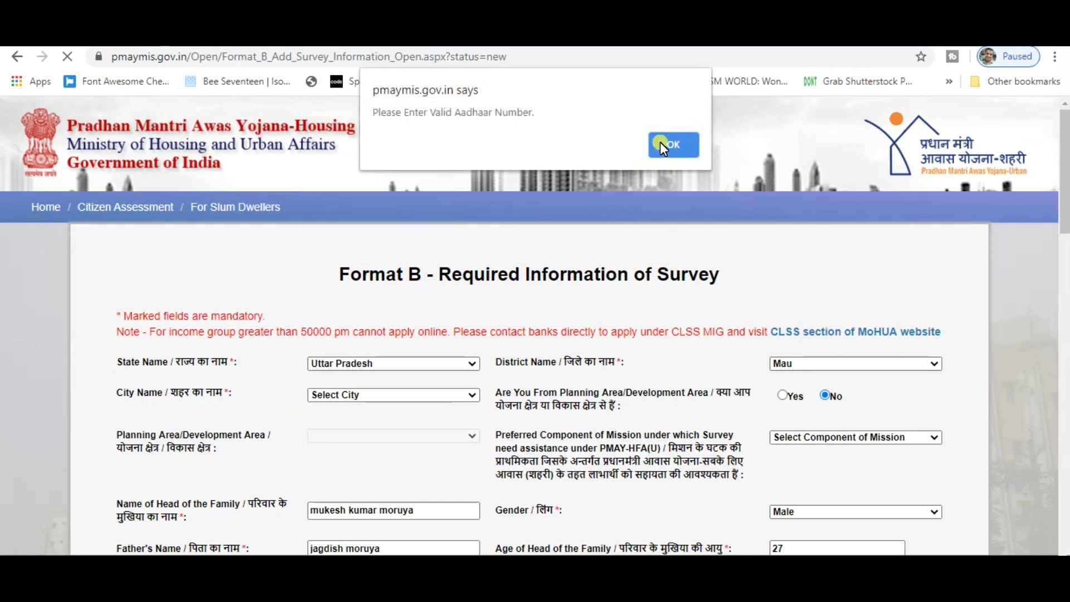
Dismiss the invalid-Aadhaar alert and open the Select Religion dropdown
click(664, 141)
scroll(227, 266, up, 3)
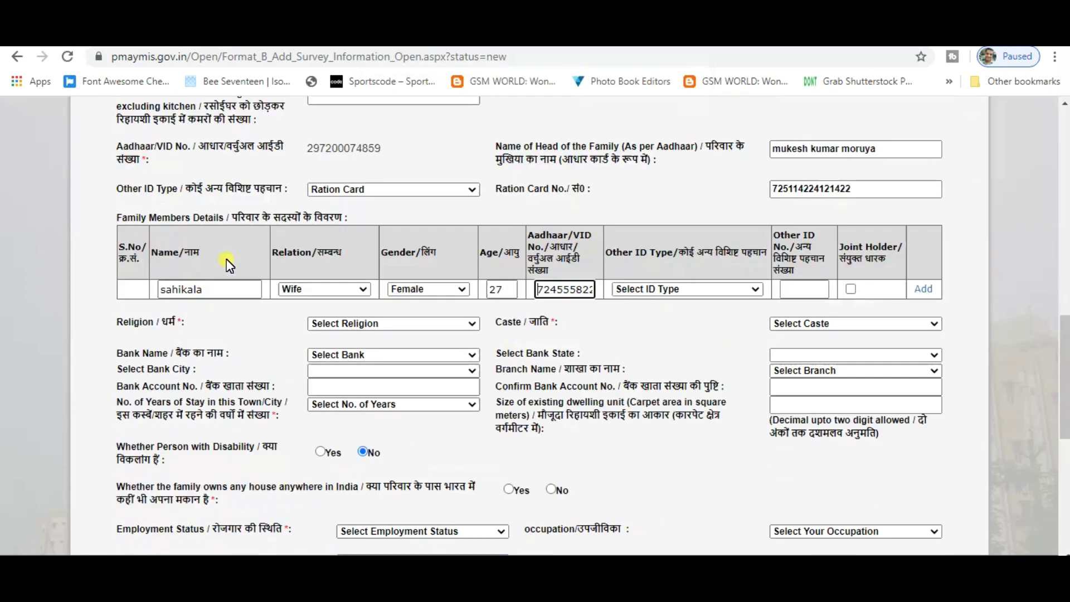
click(851, 342)
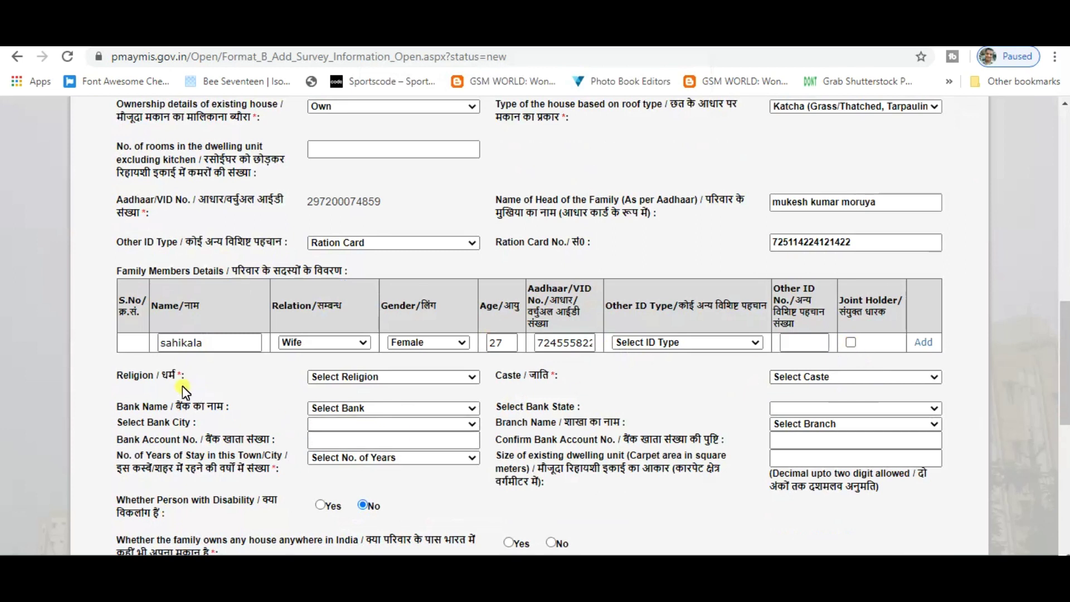
scroll(182, 385, down, 1)
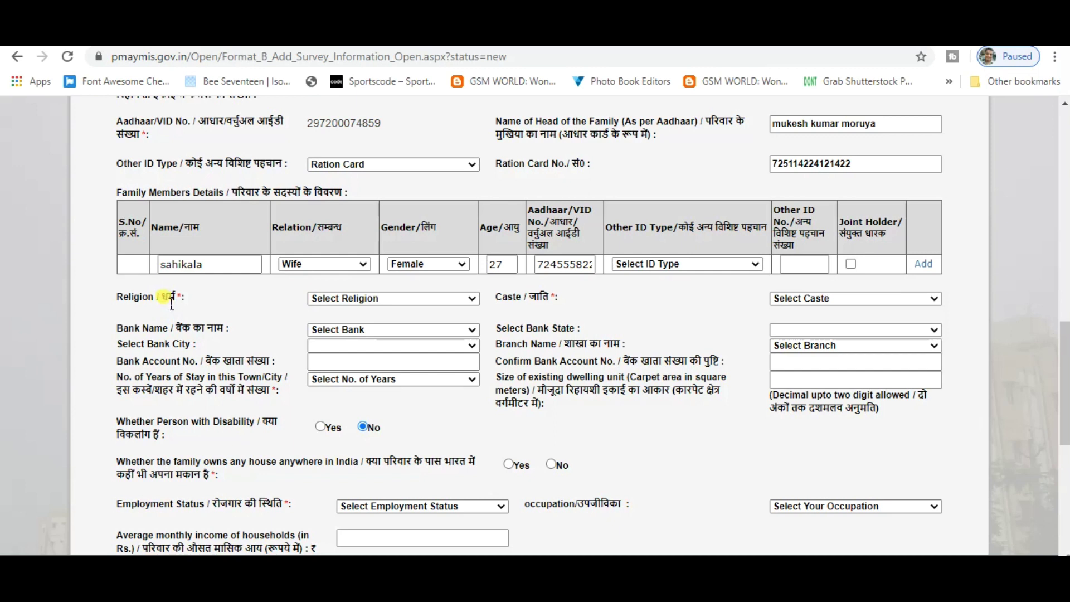
double_click(169, 298)
click(385, 300)
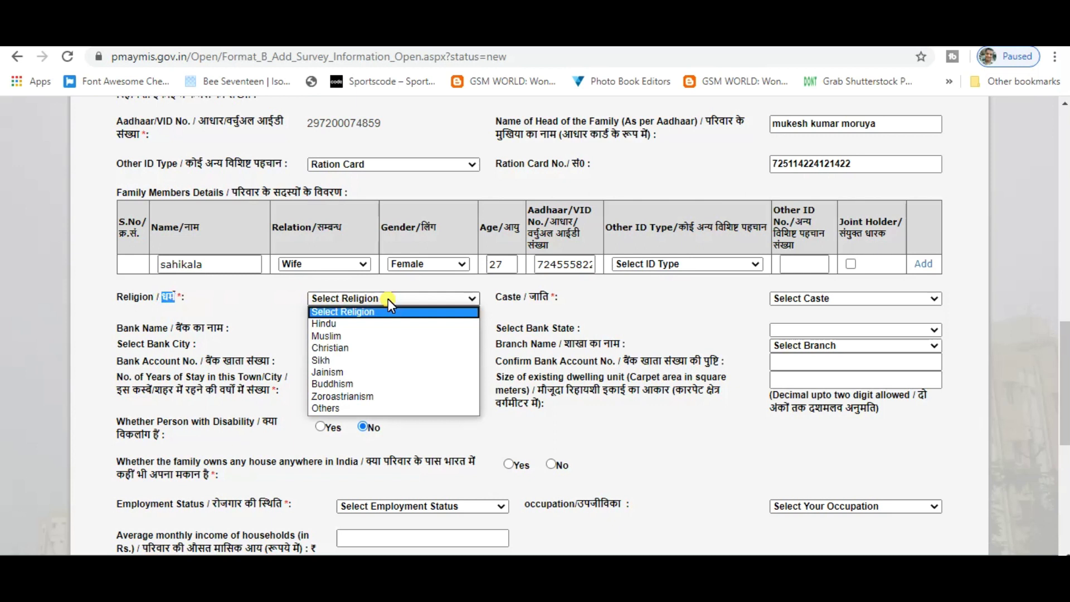
Choose Hindu as the religion and OBC as the caste category
click(372, 324)
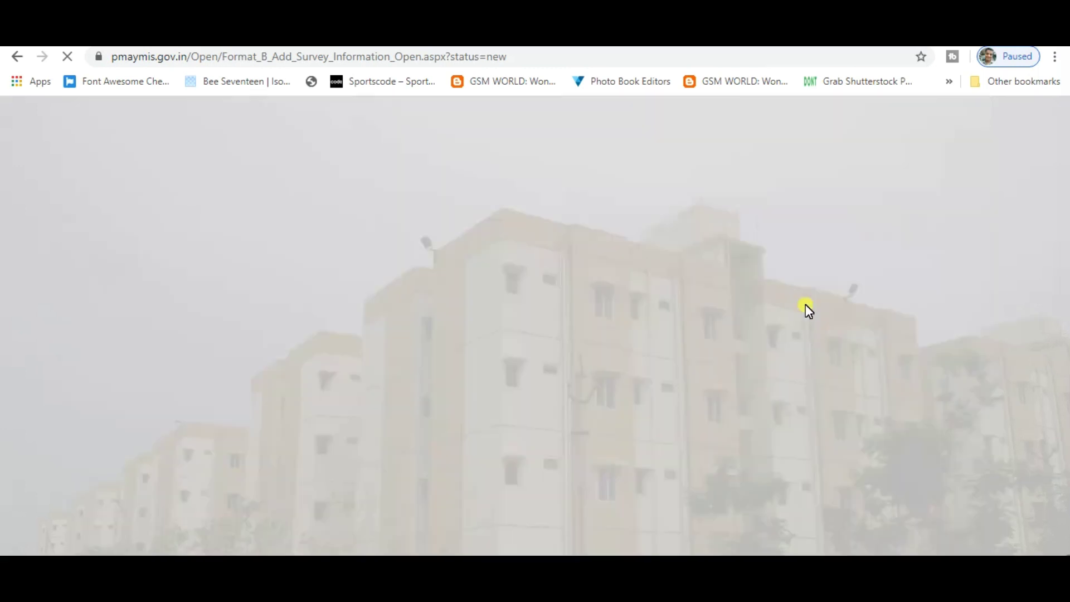
scroll(740, 462, down, 10)
scroll(740, 464, down, 4)
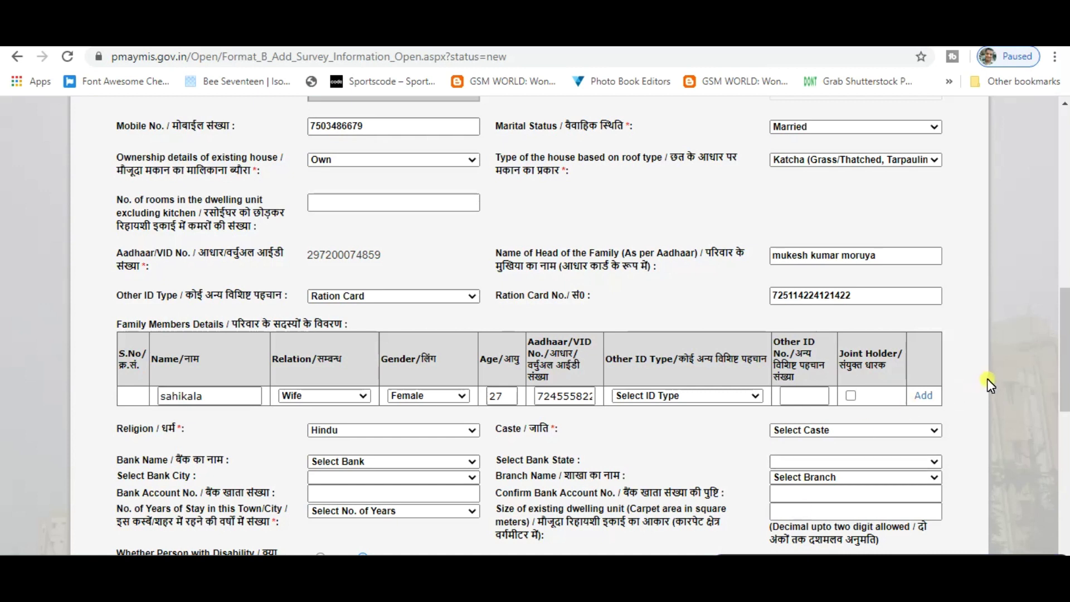
click(839, 499)
click(870, 434)
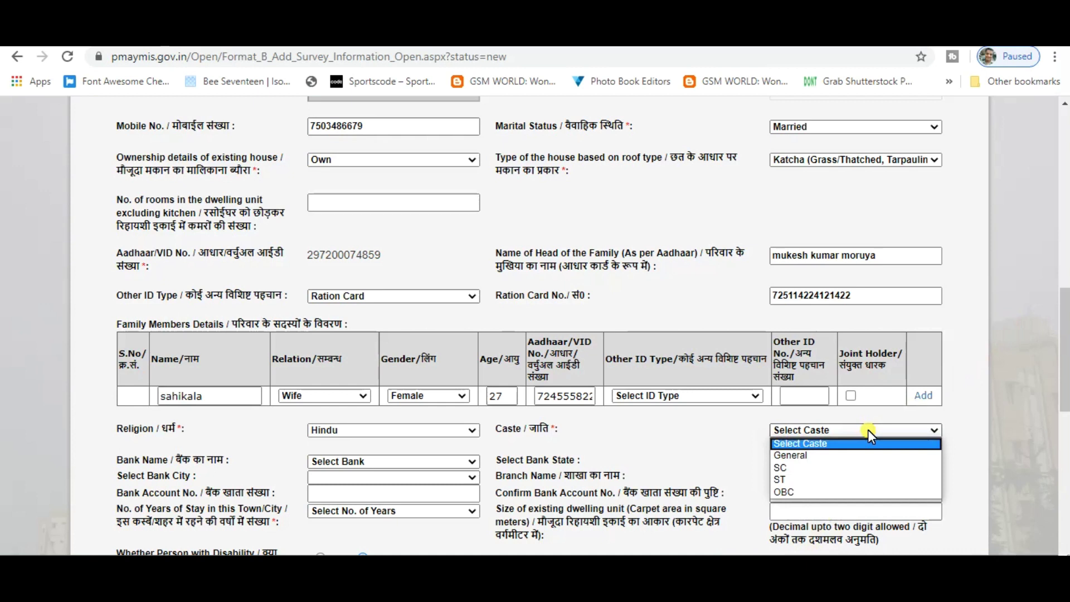
click(801, 488)
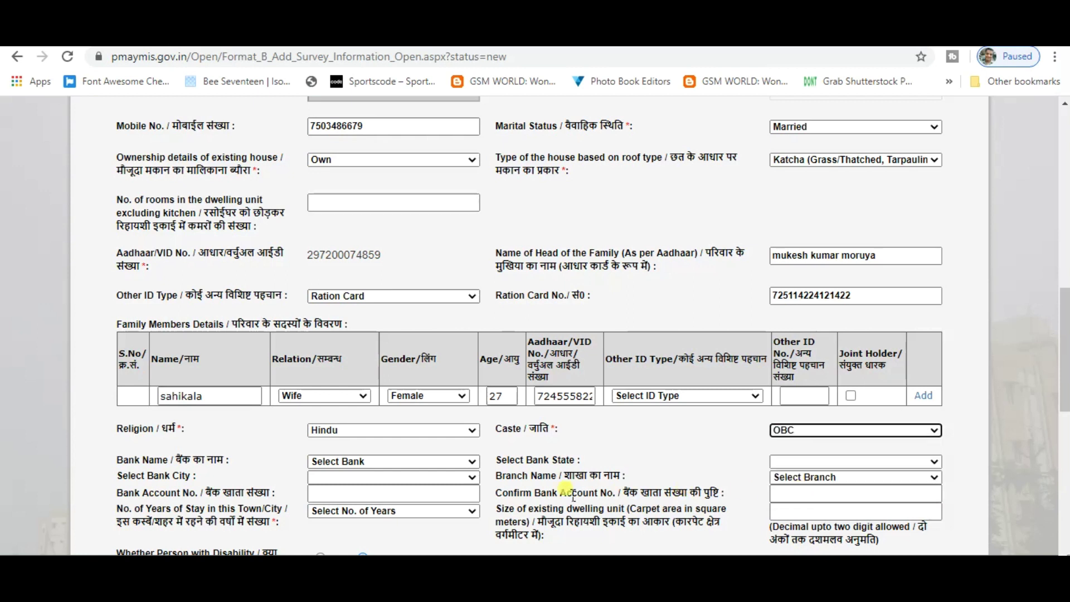
scroll(538, 496, down, 2)
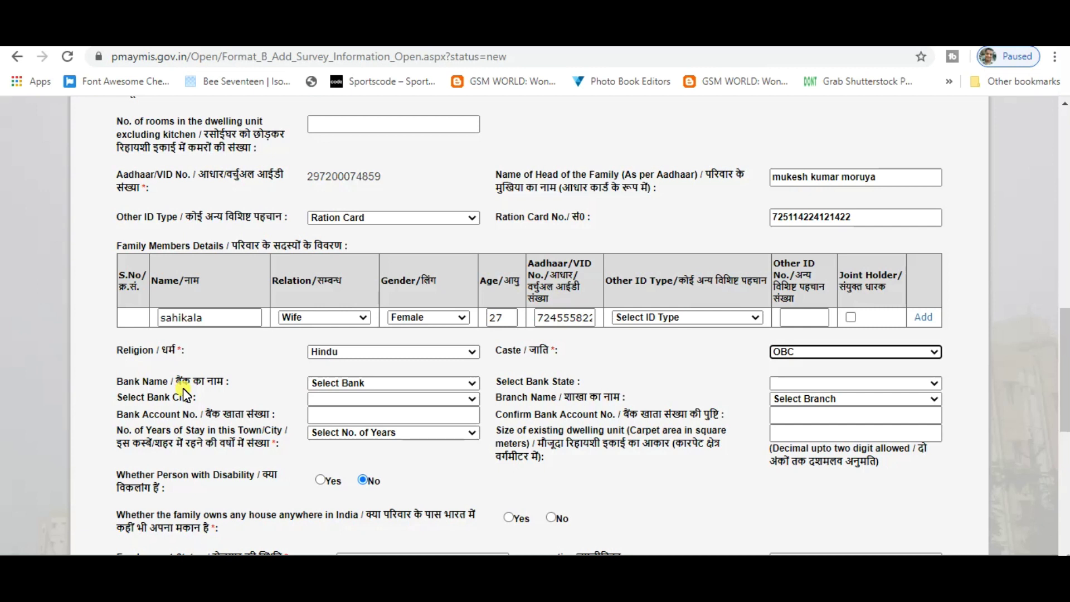
Select AKOLA DISTRICT CENTRAL CO-OPERATIVE BANK as the Bank Name
click(388, 384)
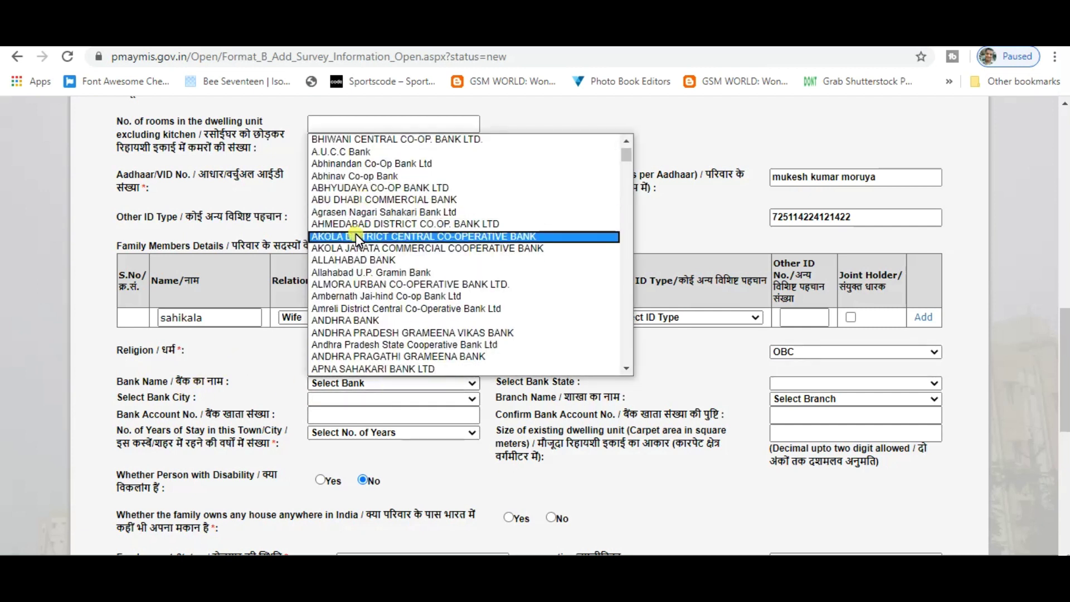
click(355, 239)
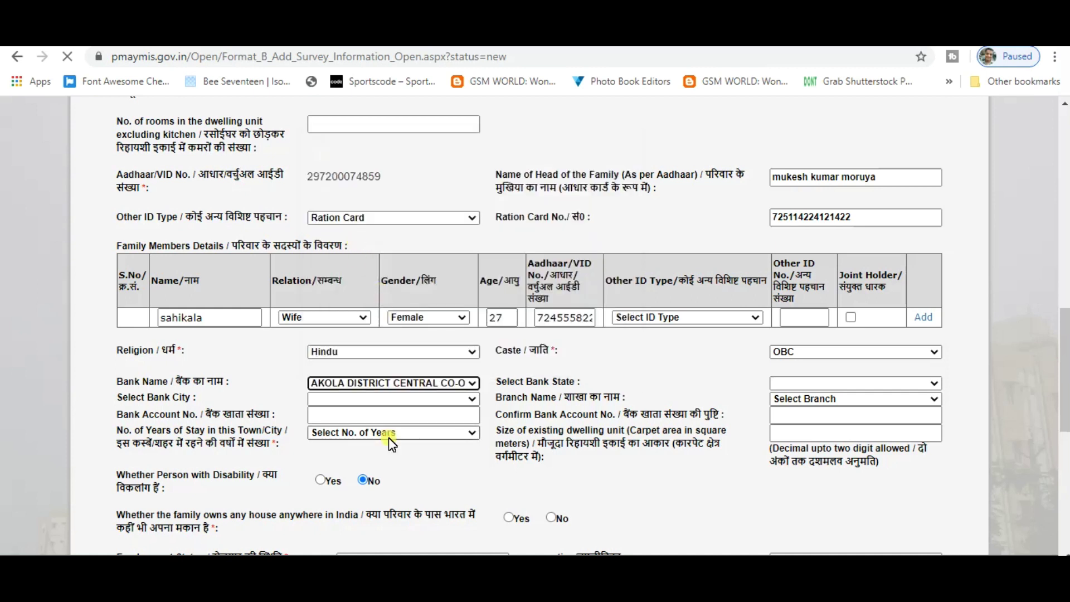
scroll(389, 438, down, 4)
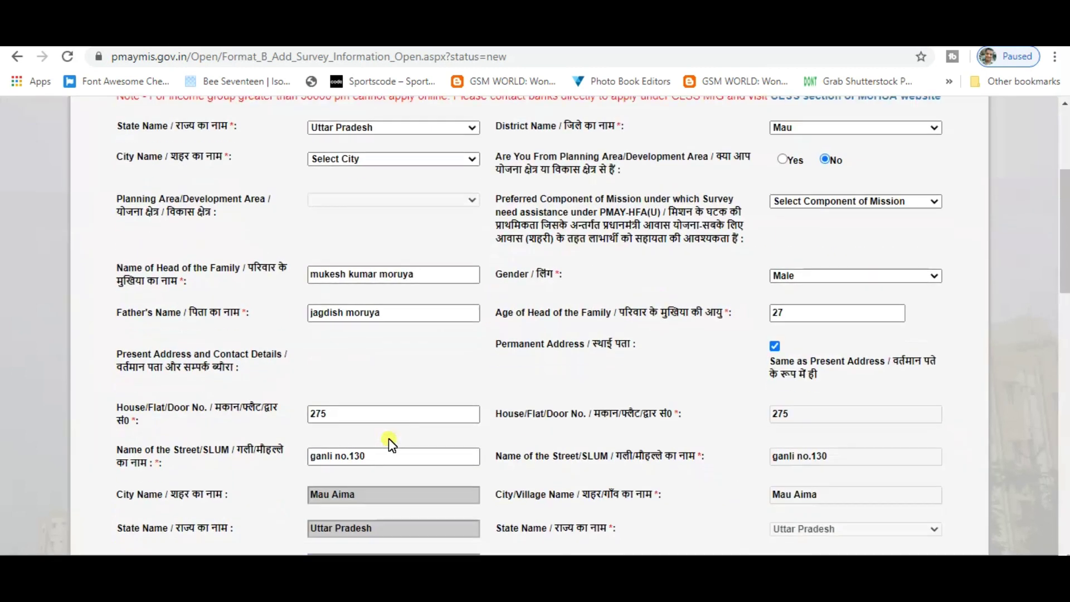
scroll(389, 438, down, 10)
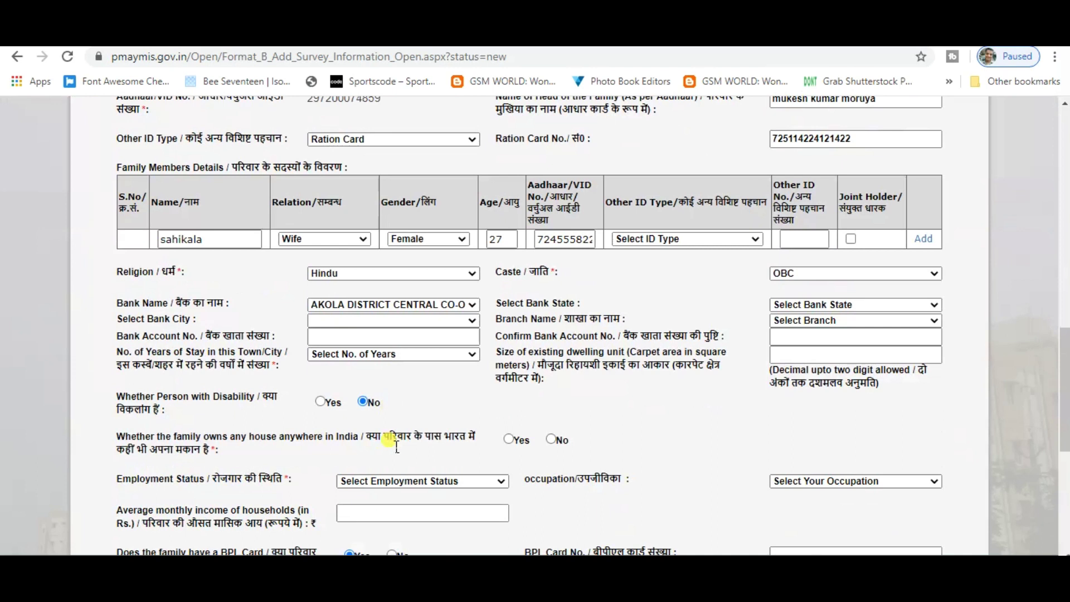
Check the Bank City dropdown, which offers no choices
drag(119, 319, 192, 320)
click(429, 321)
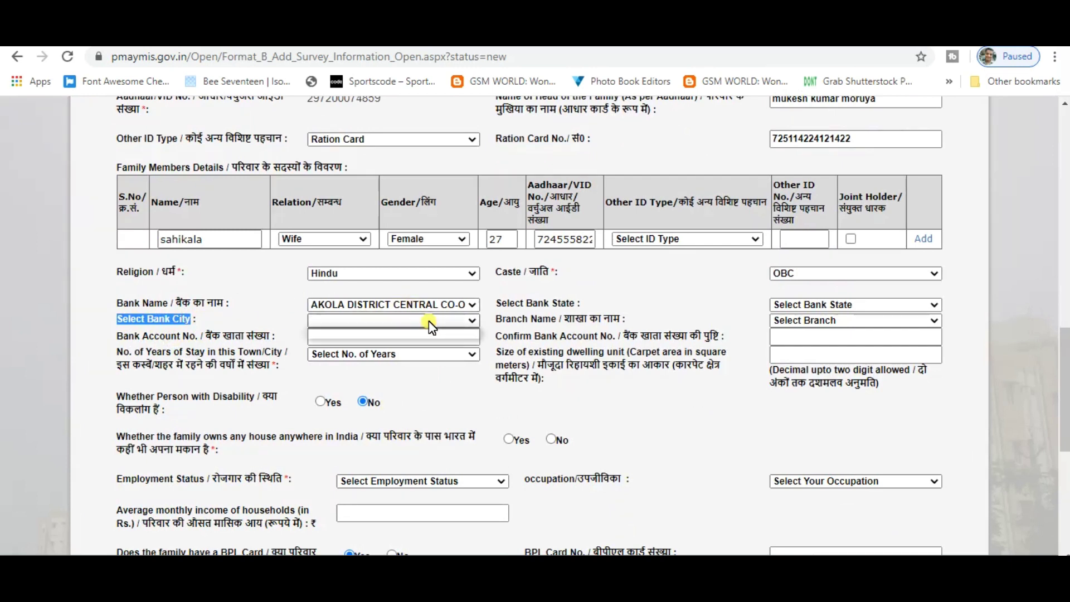
click(466, 321)
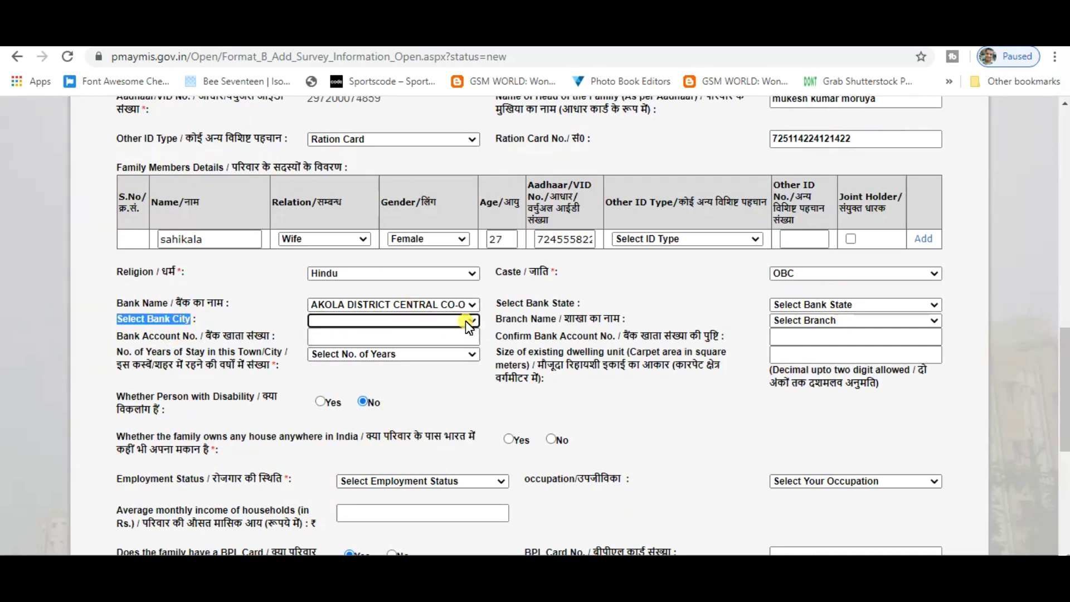
click(466, 321)
click(466, 320)
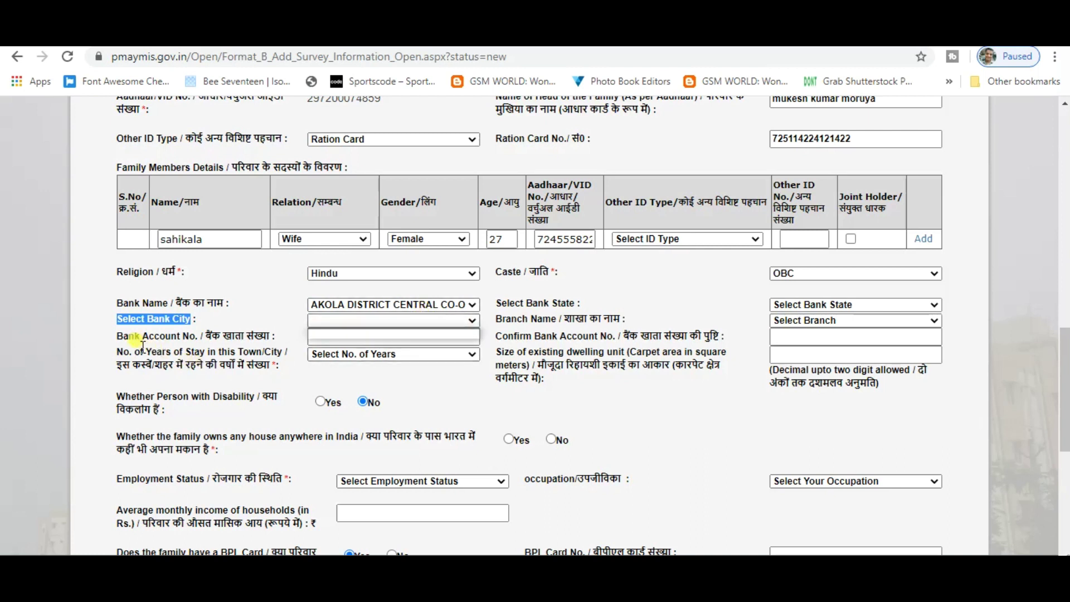
Enter the applicant's bank account number in Bank Account No
drag(117, 336, 193, 336)
click(328, 336)
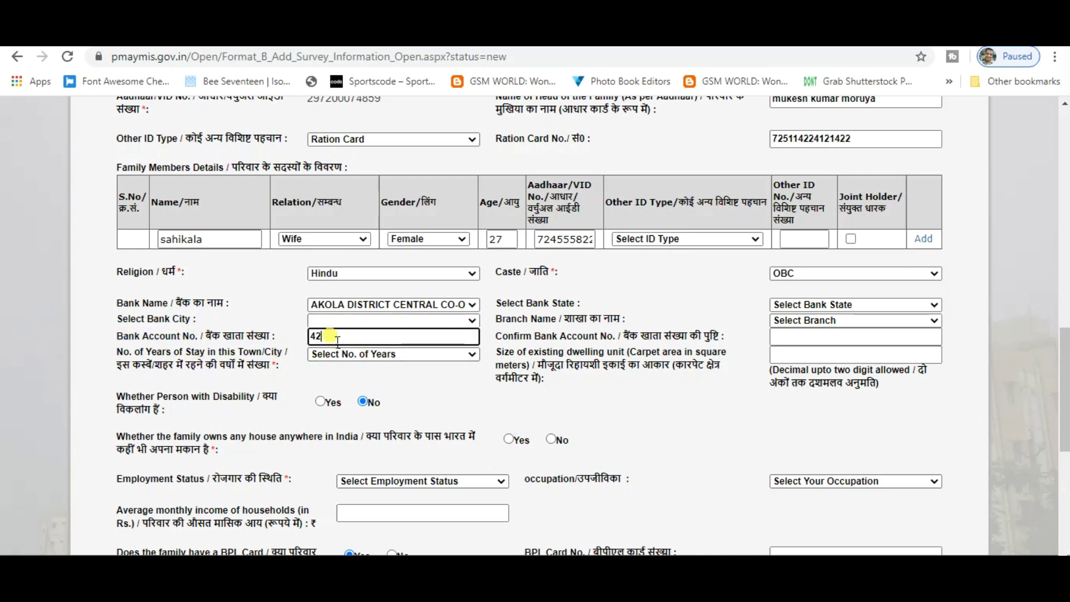
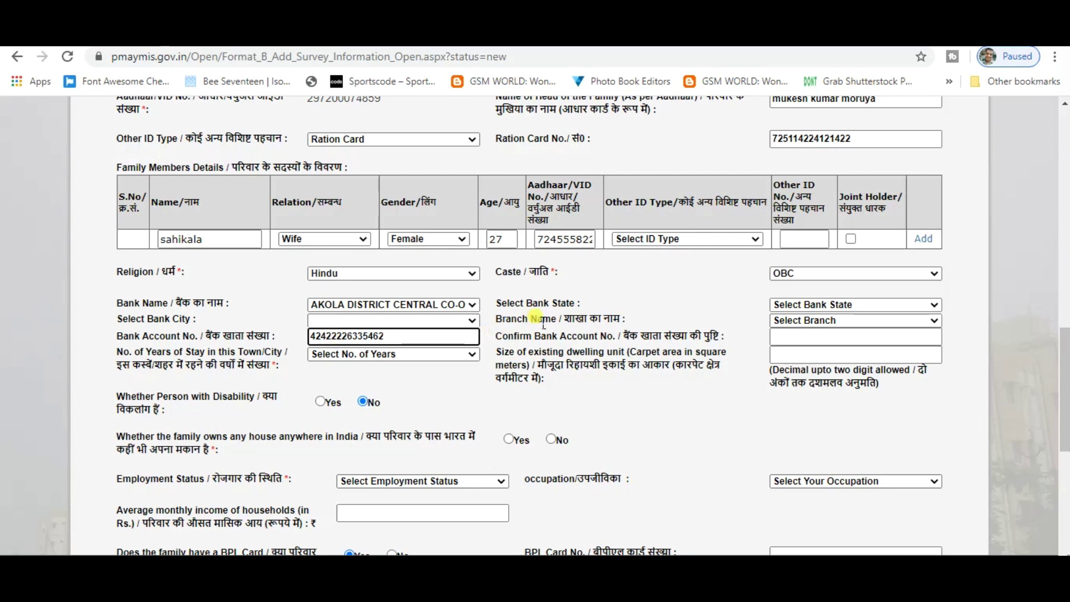
drag(505, 303, 580, 305)
Set the Bank State to Uttar Pradesh
click(869, 305)
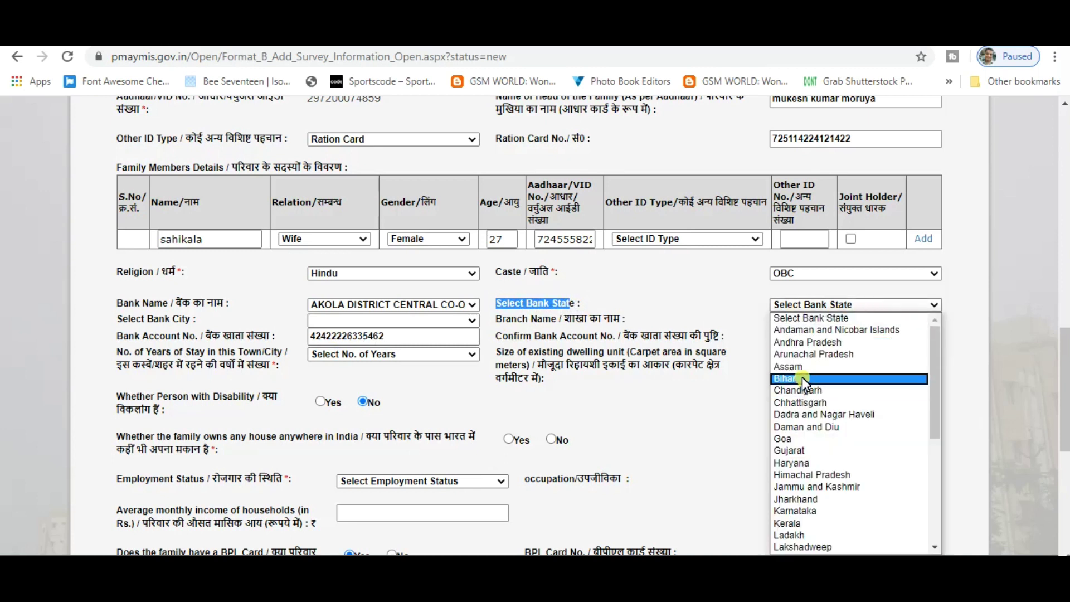
key(u)
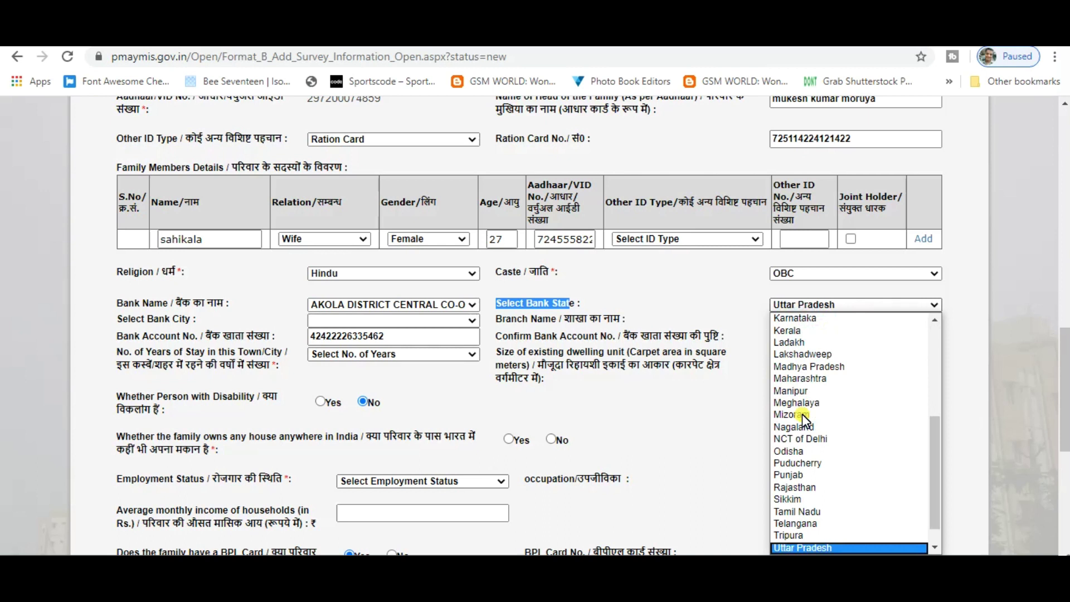
click(821, 546)
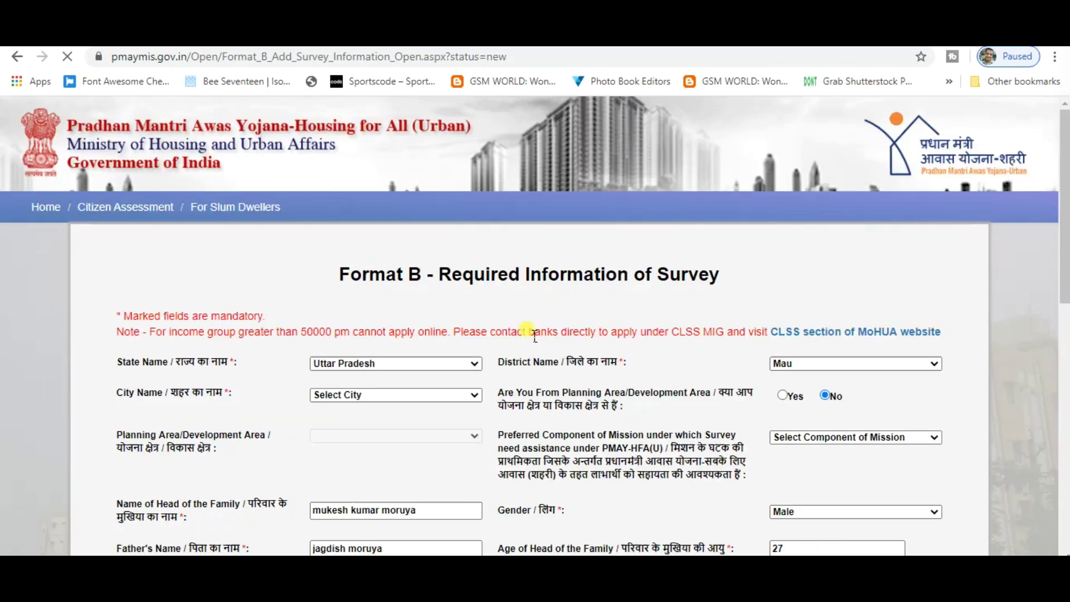
scroll(594, 421, down, 15)
scroll(596, 423, up, 6)
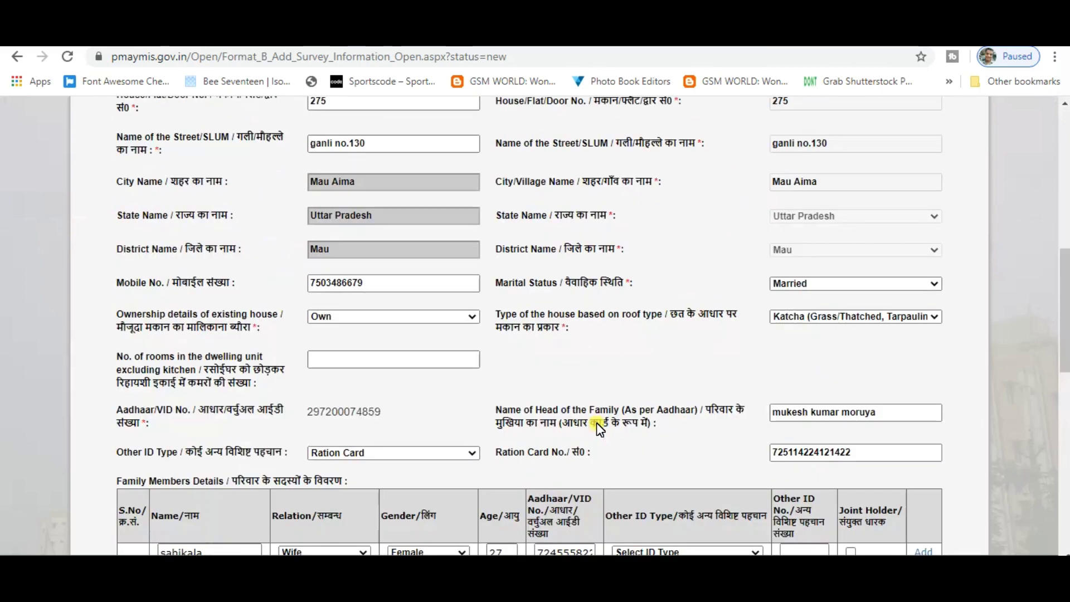
scroll(596, 422, down, 7)
scroll(605, 429, down, 5)
scroll(591, 422, up, 8)
scroll(592, 422, down, 3)
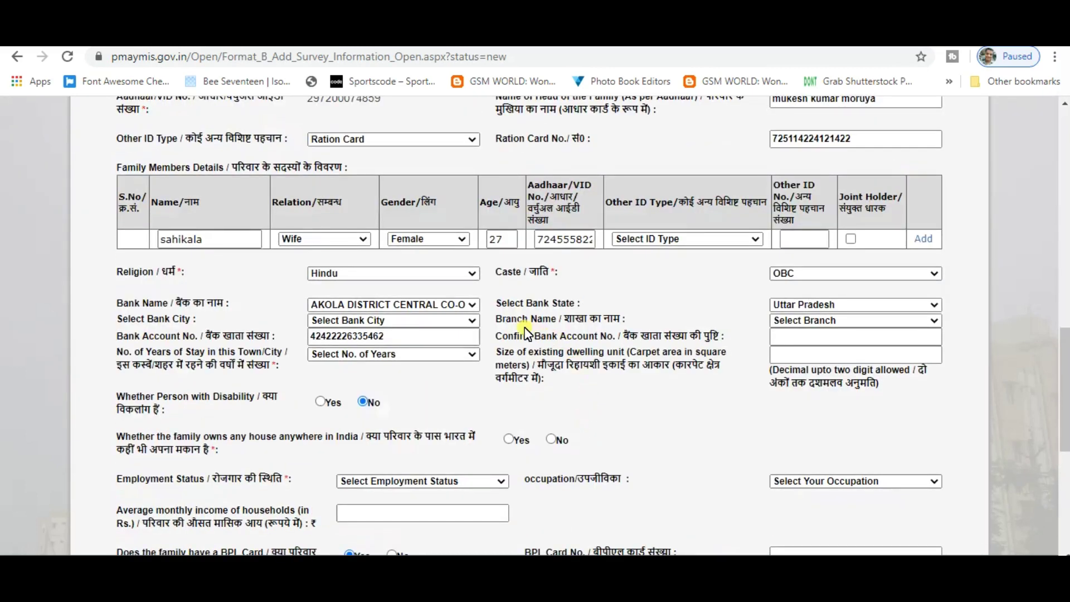
Find the Branch list empty and switch the Bank State to Madhya Pradesh
drag(564, 319, 603, 319)
click(874, 319)
click(875, 319)
click(876, 306)
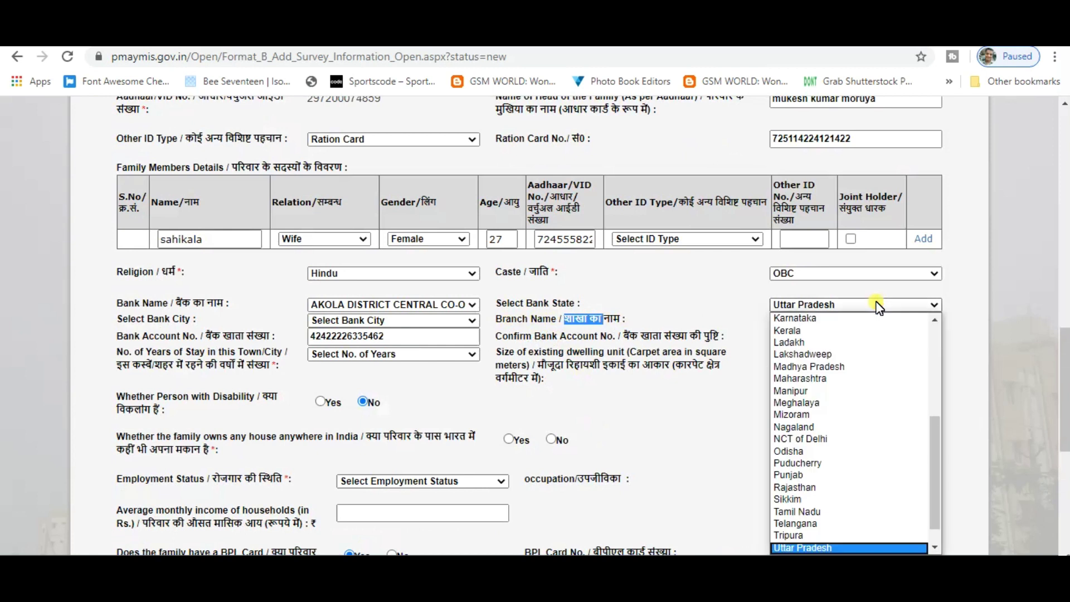
key(m)
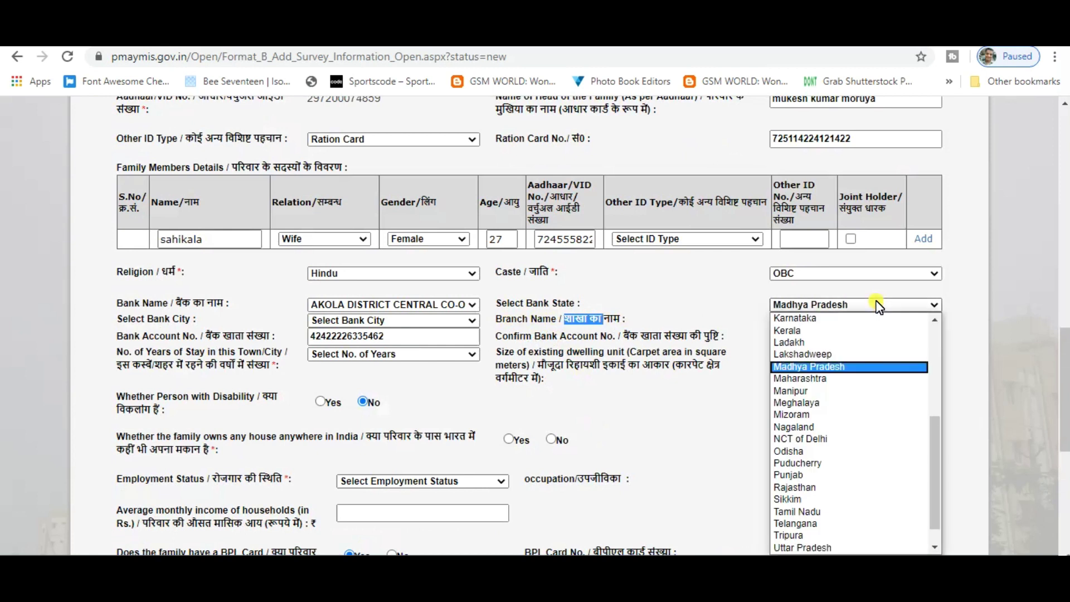
key(Return)
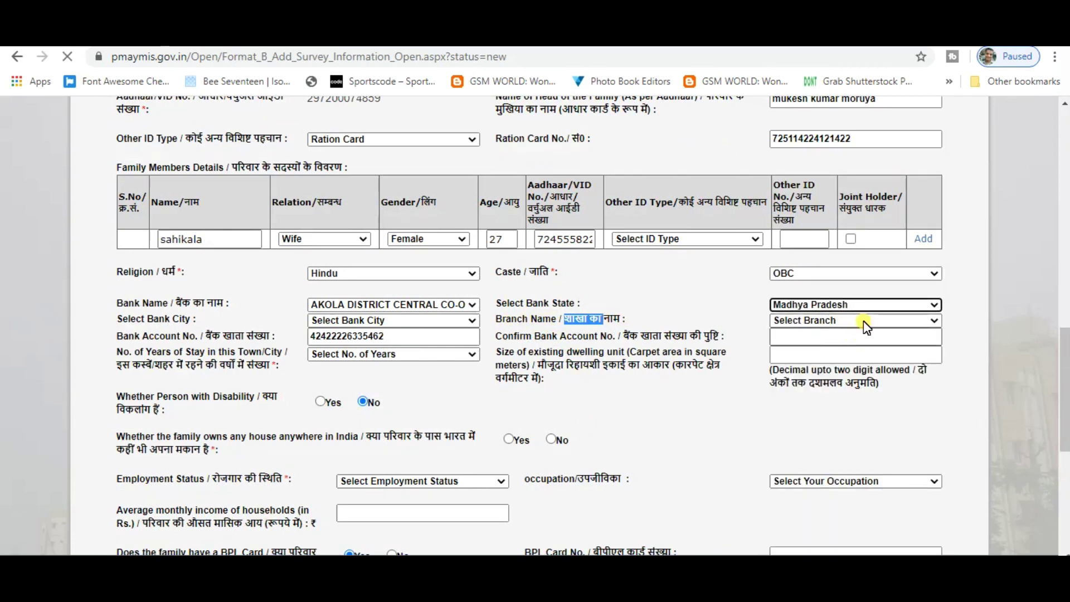
scroll(719, 443, down, 10)
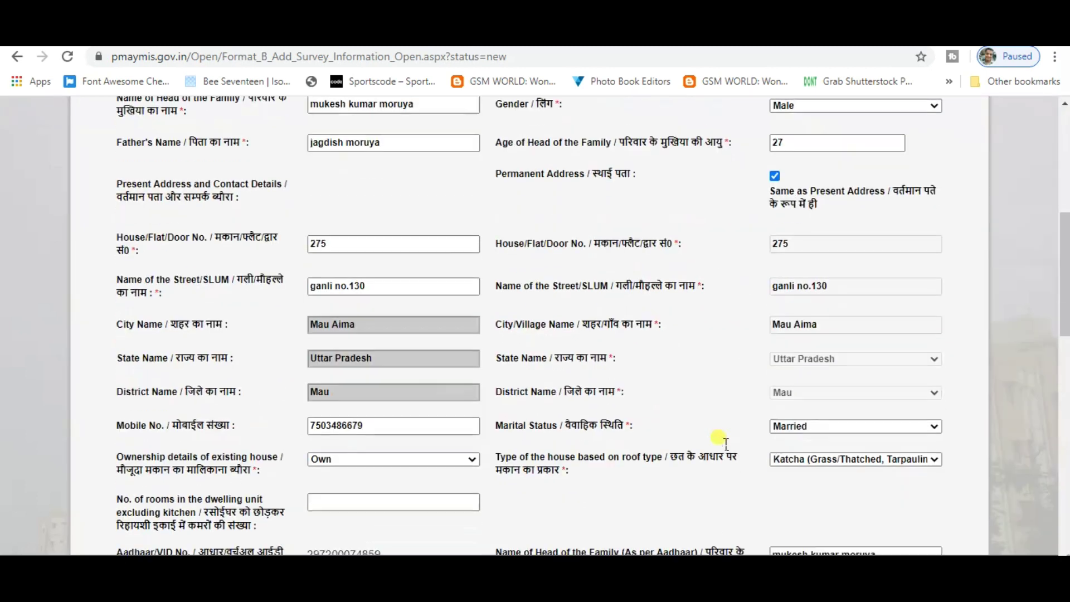
scroll(726, 448, down, 4)
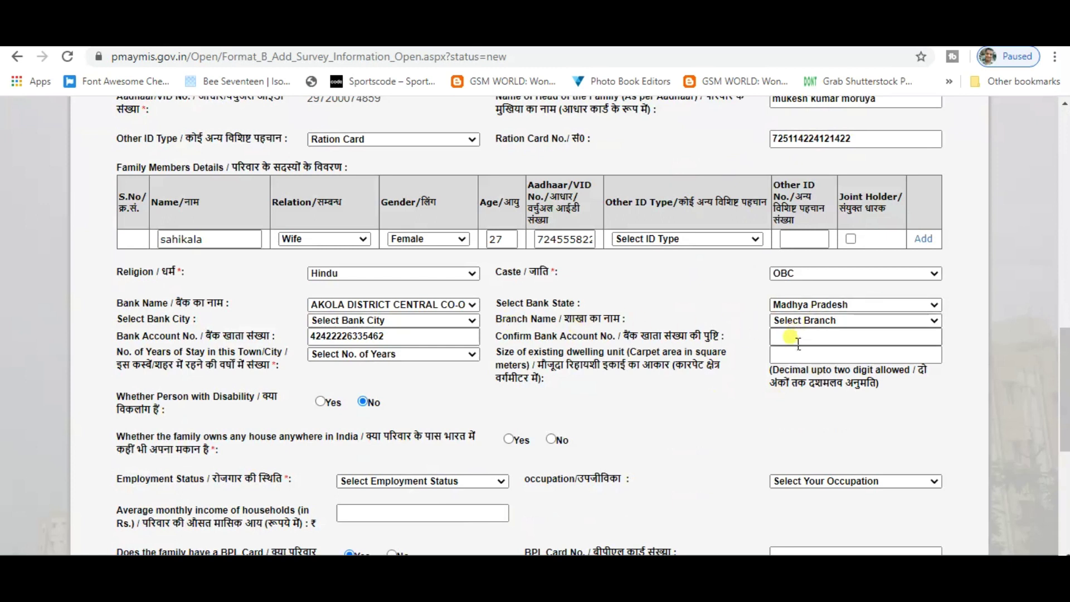
drag(496, 336, 613, 336)
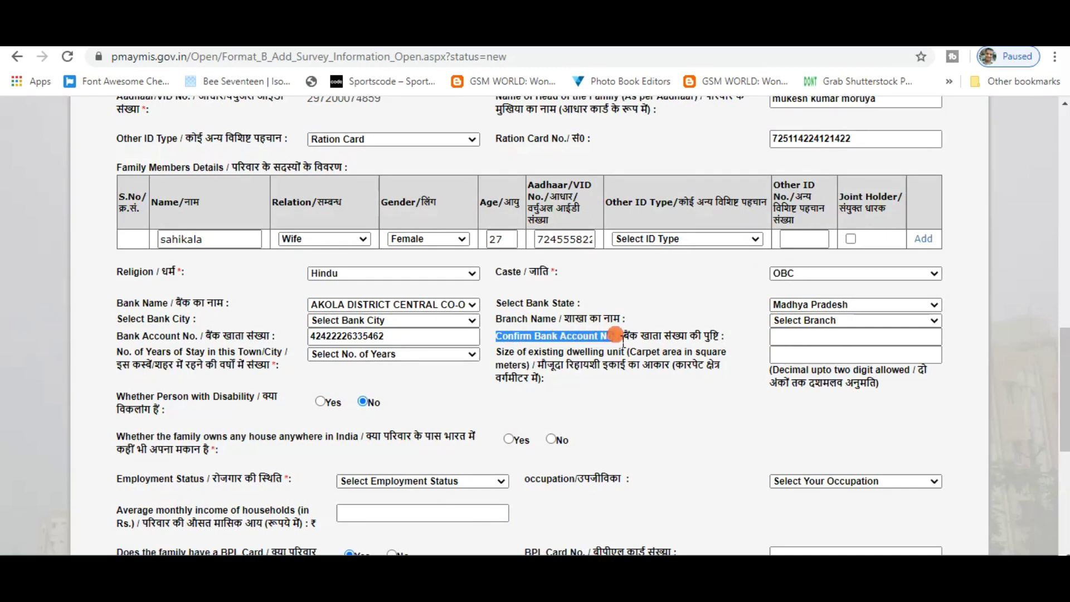
click(786, 336)
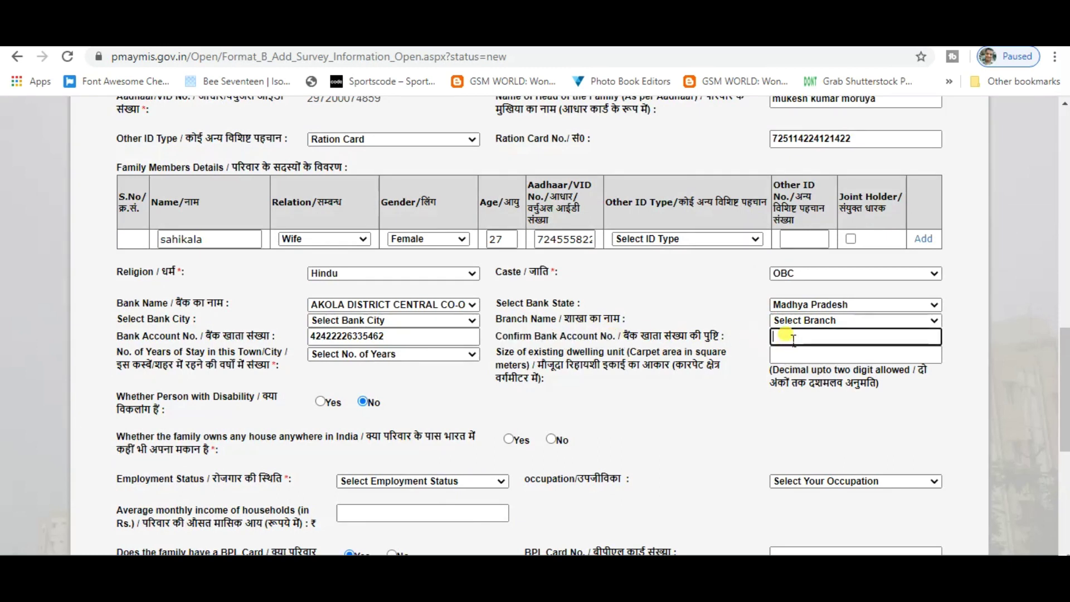
click(781, 359)
click(786, 371)
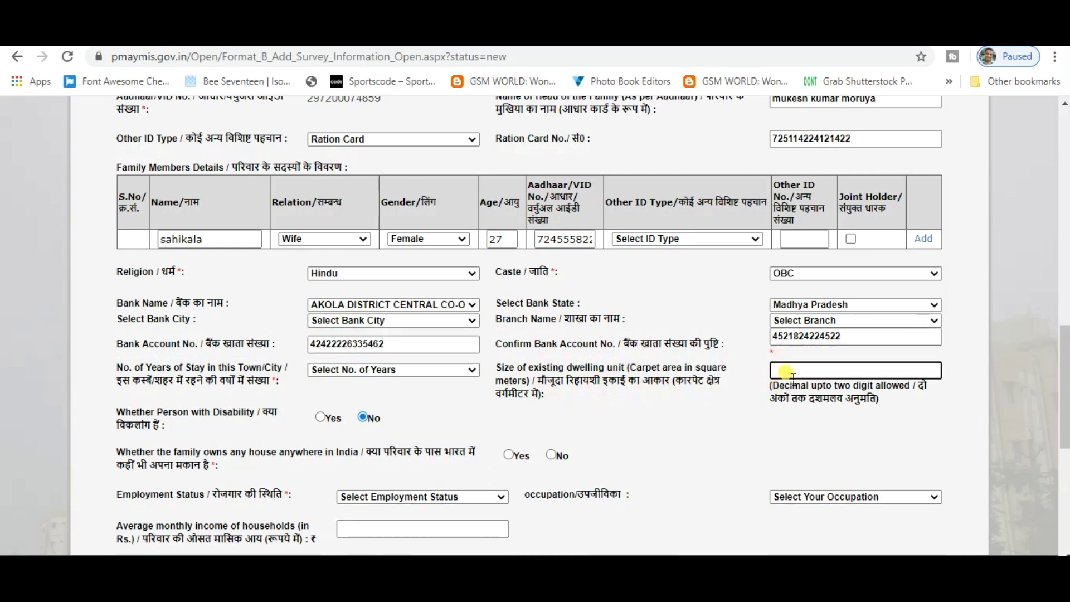
scroll(328, 399, down, 1)
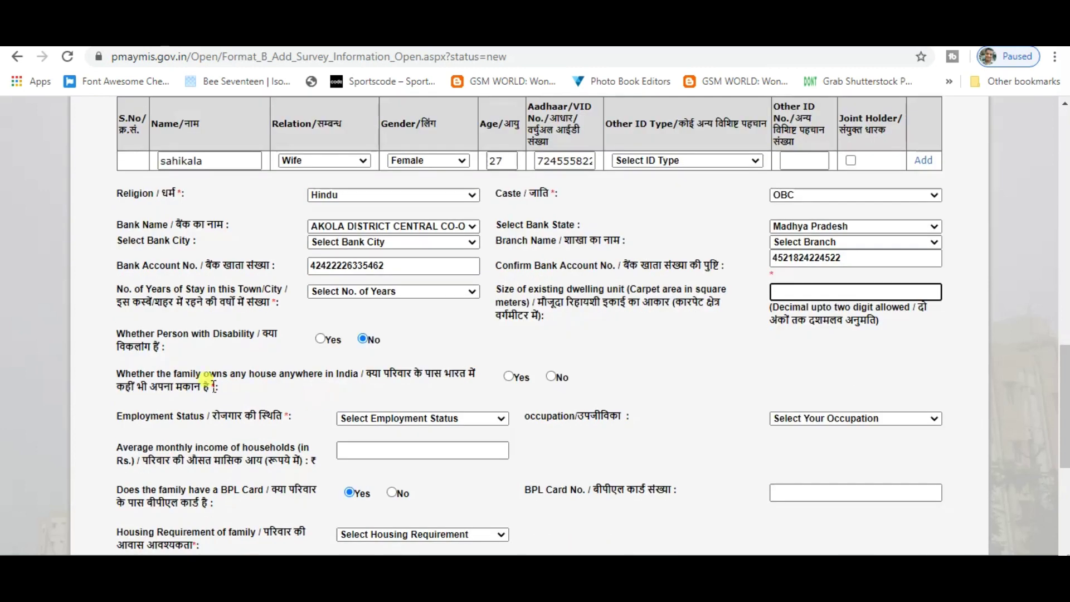
click(122, 334)
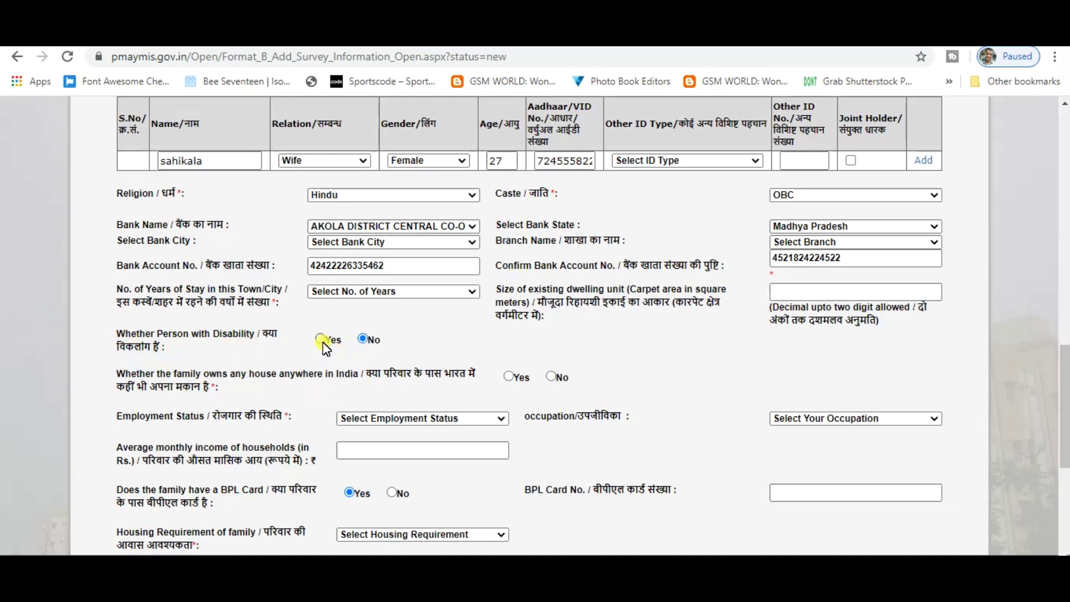
scroll(321, 381, down, 1)
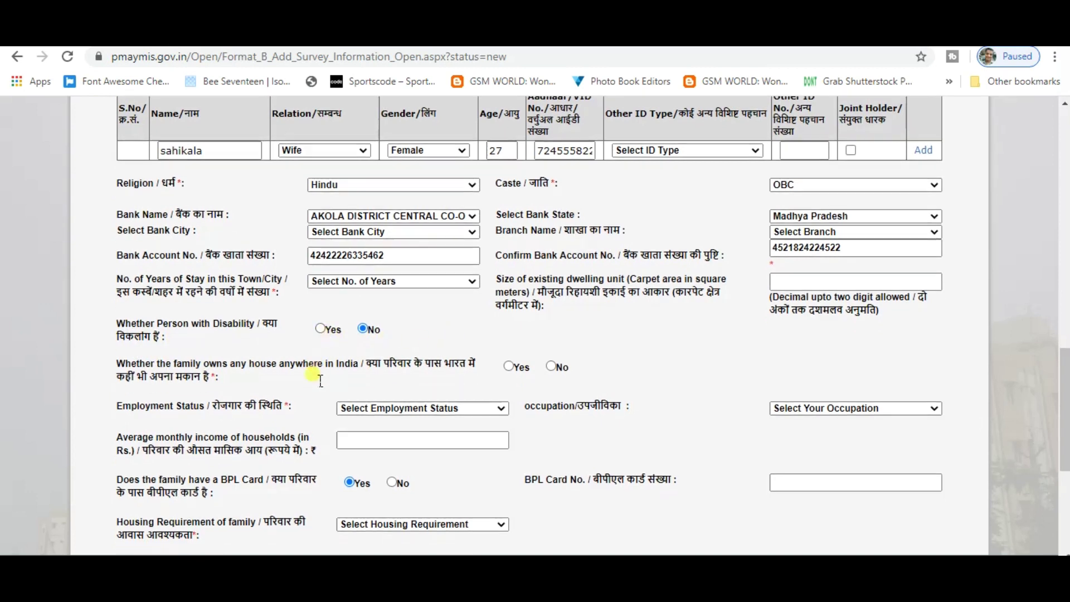
scroll(321, 381, down, 1)
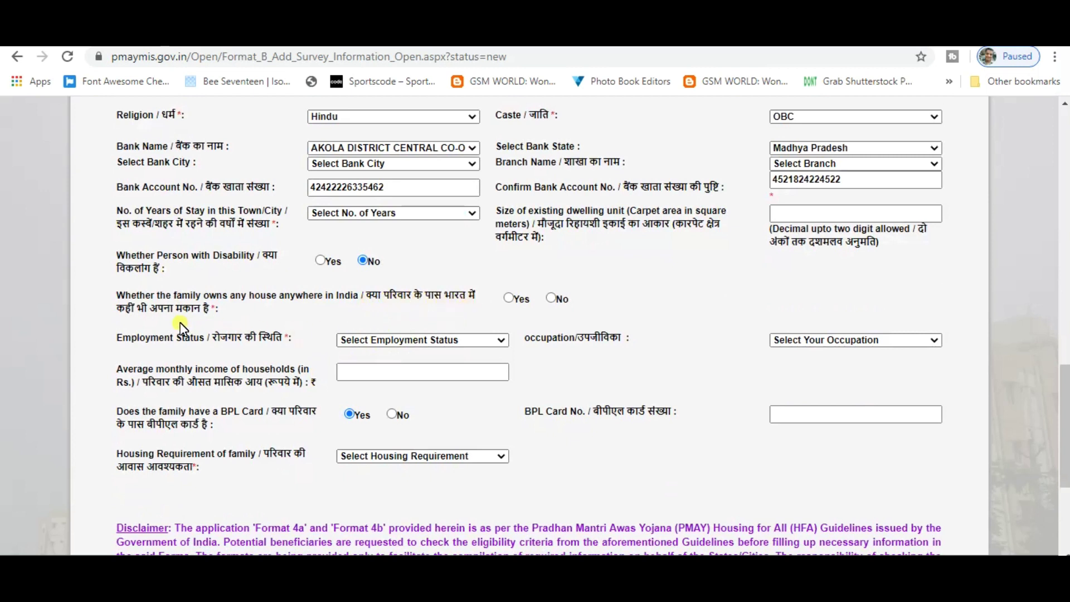
mouse_move(366, 295)
mouse_down()
mouse_move(395, 320)
mouse_move(380, 306)
mouse_up()
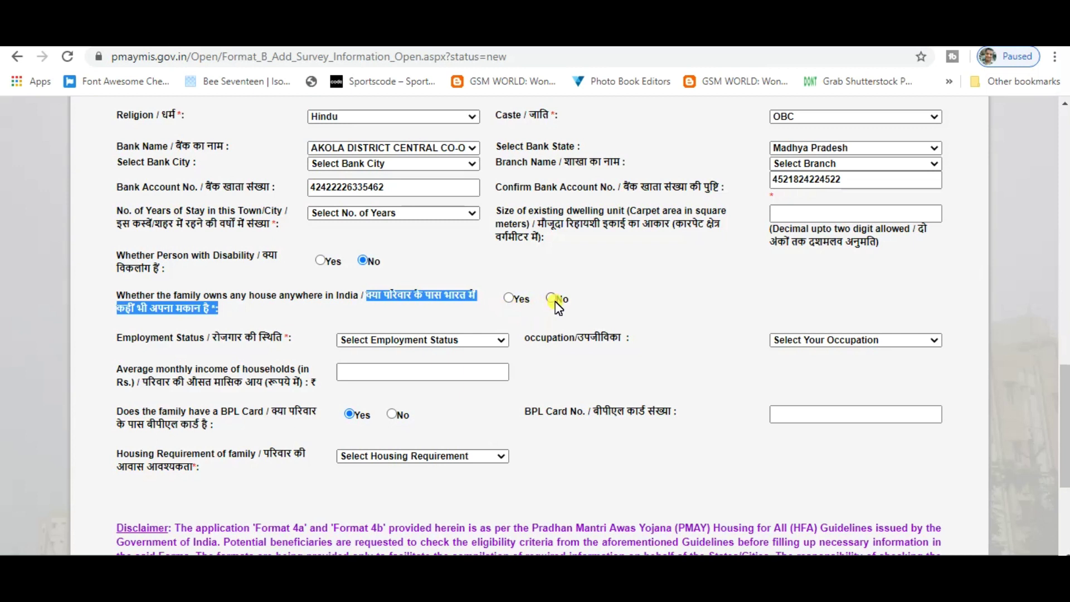
Answer No to owning a house in India and choose Labour as employment status
click(553, 300)
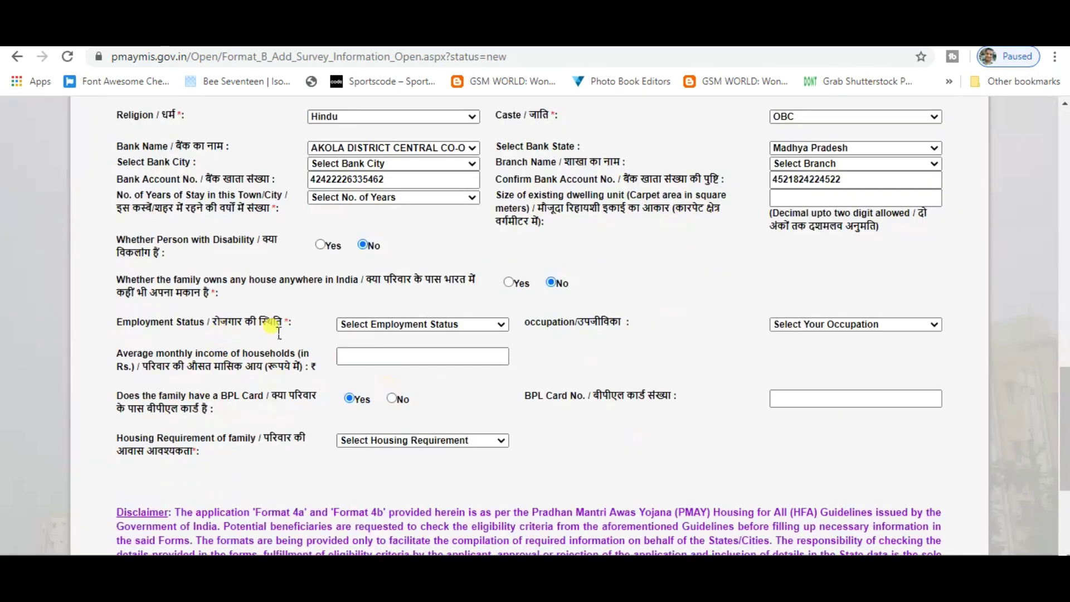
click(486, 321)
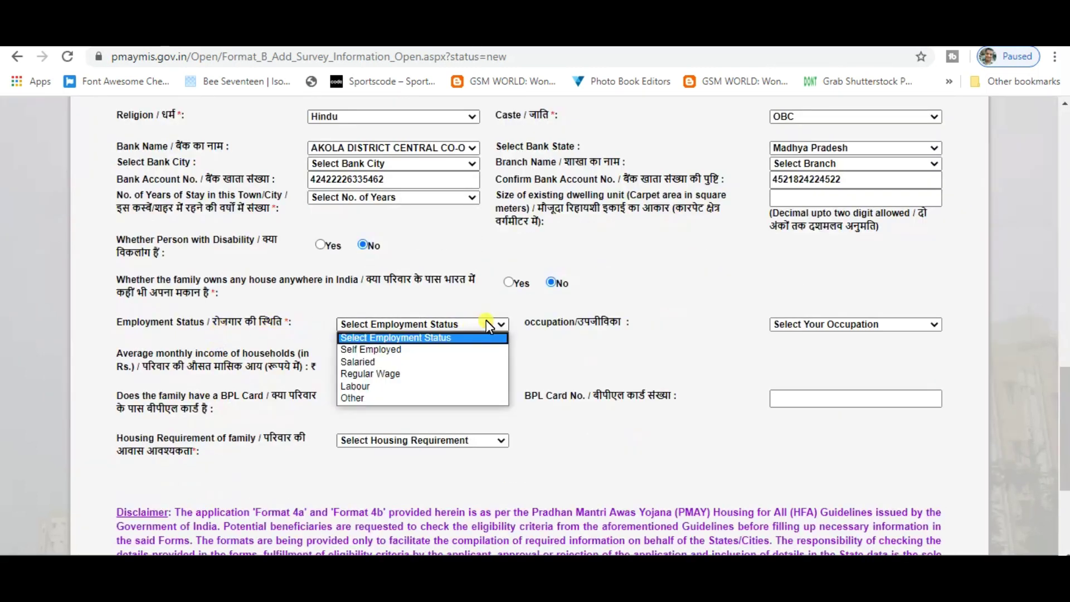
click(385, 386)
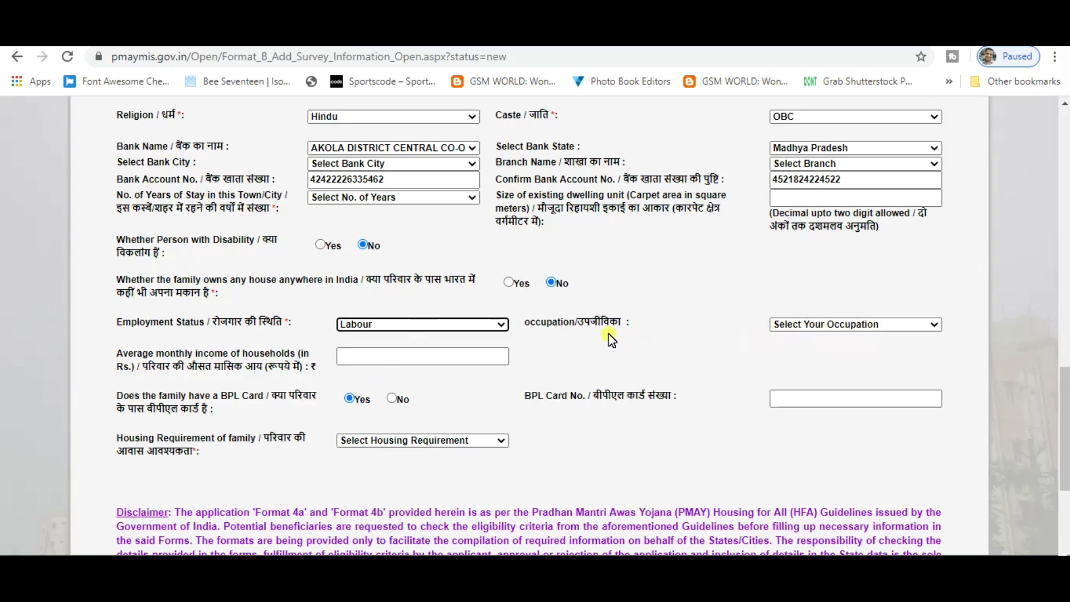
Set occupation to Farmer and average monthly income to 10000
click(877, 325)
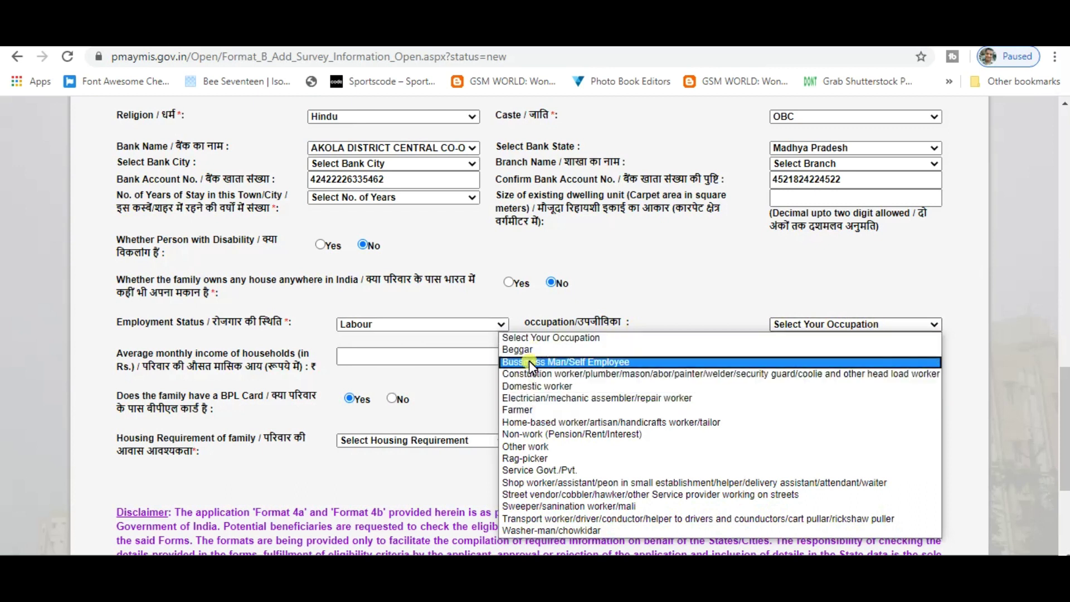
click(523, 412)
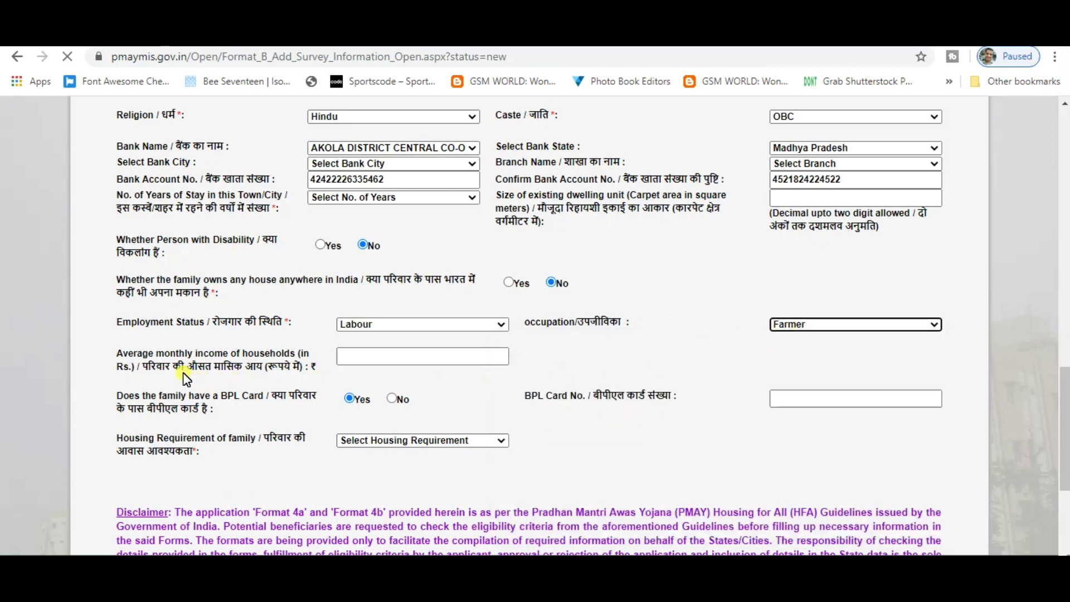
scroll(446, 410, down, 7)
scroll(469, 409, down, 10)
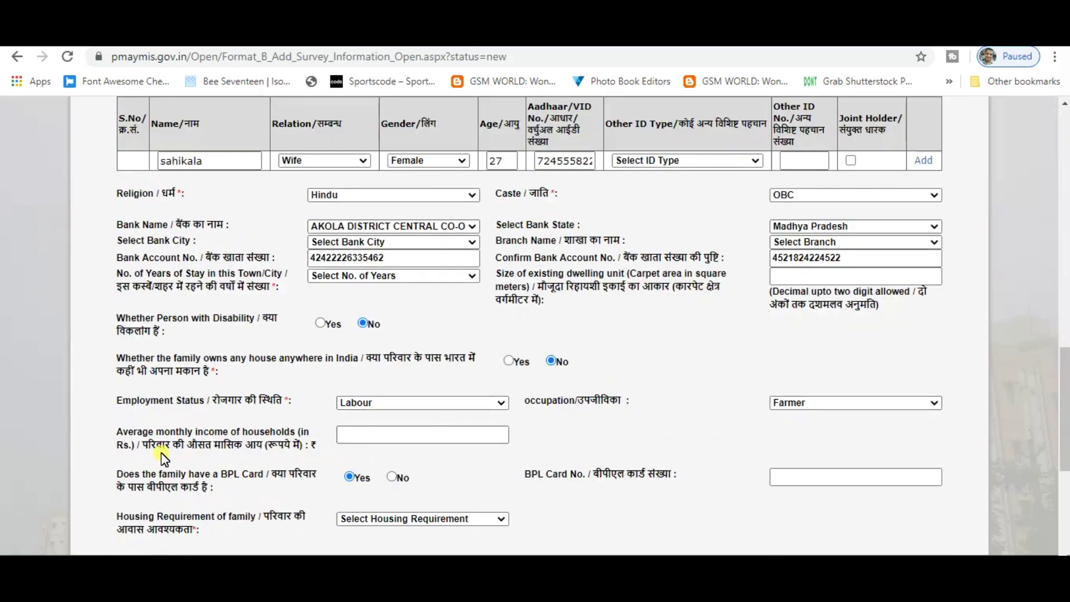
drag(149, 446, 258, 446)
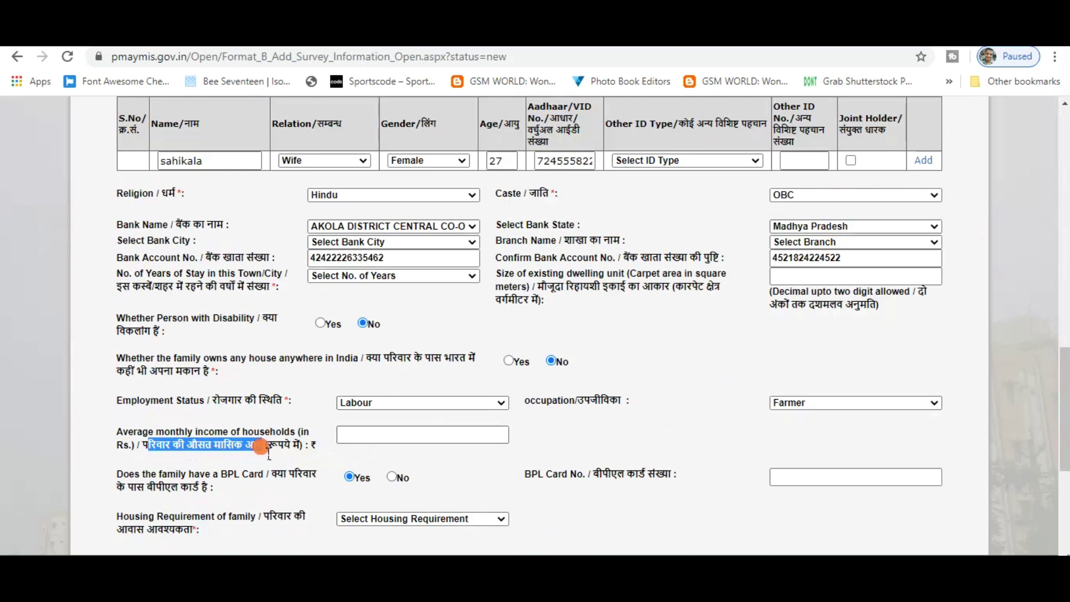
click(399, 437)
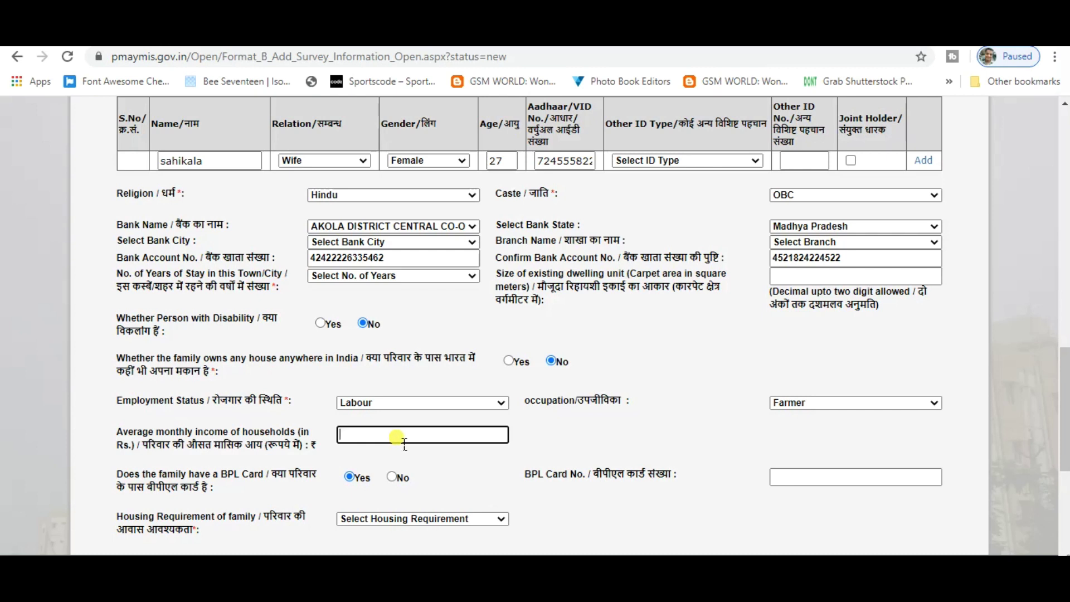
text(10000)
scroll(446, 471, down, 3)
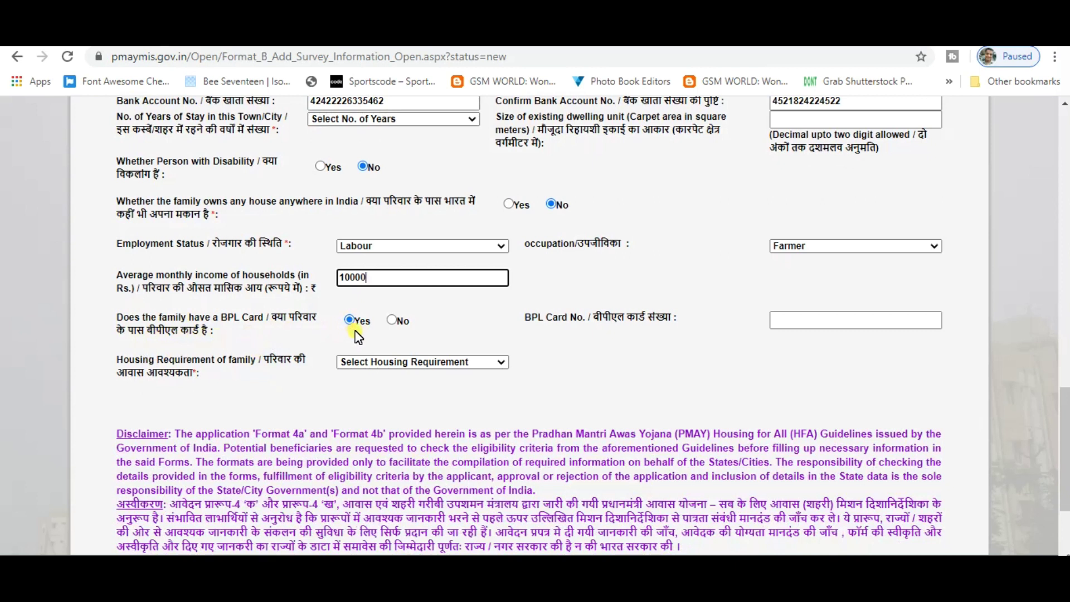
Keep BPL Card as Yes and enter the BPL card number
click(392, 322)
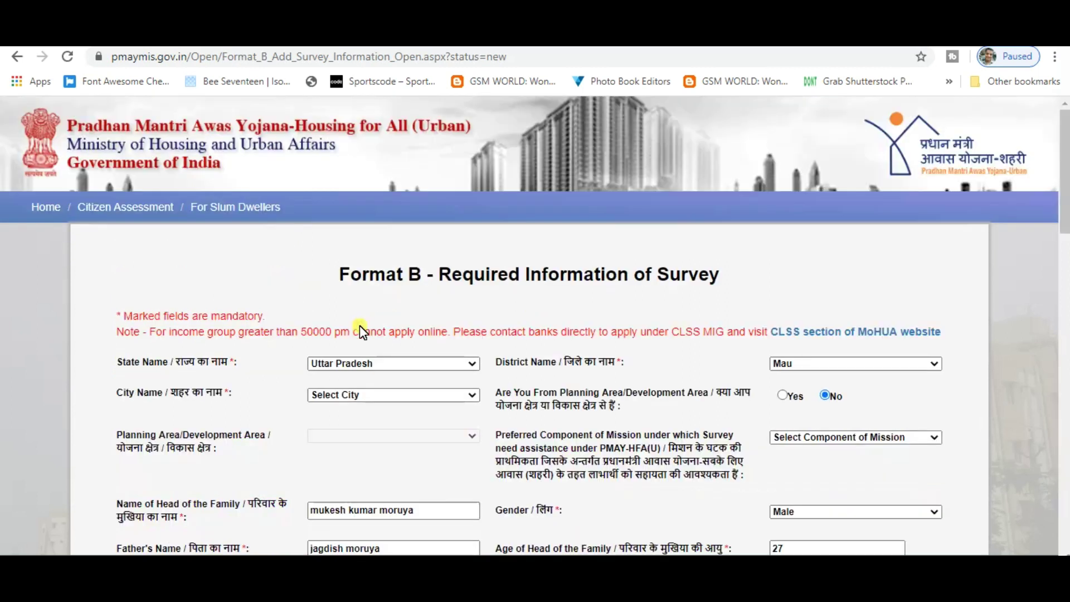
scroll(432, 384, down, 8)
scroll(432, 385, down, 13)
click(350, 241)
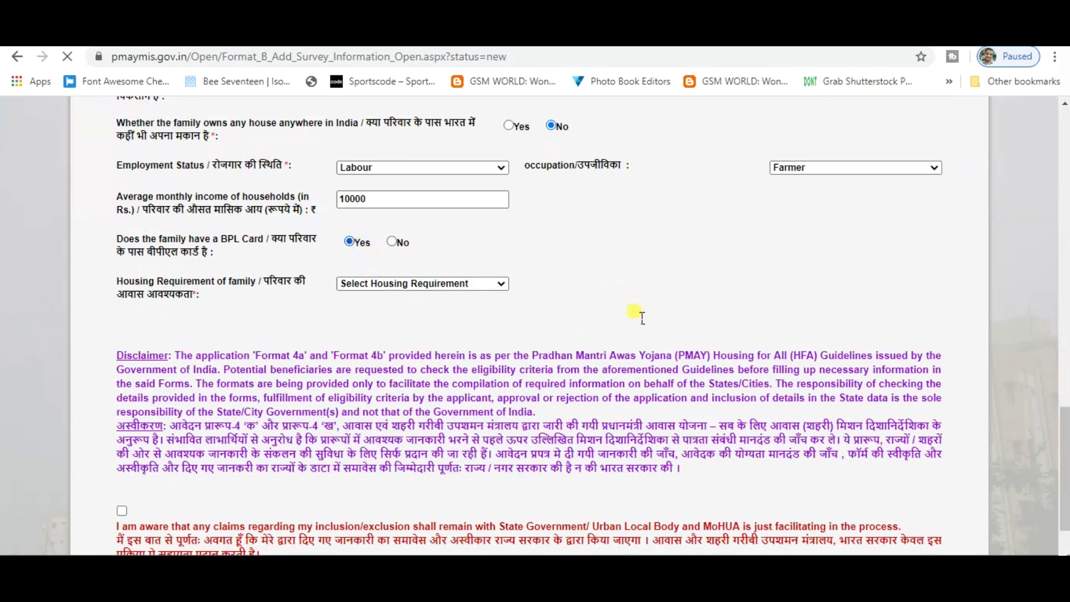
scroll(657, 429, down, 20)
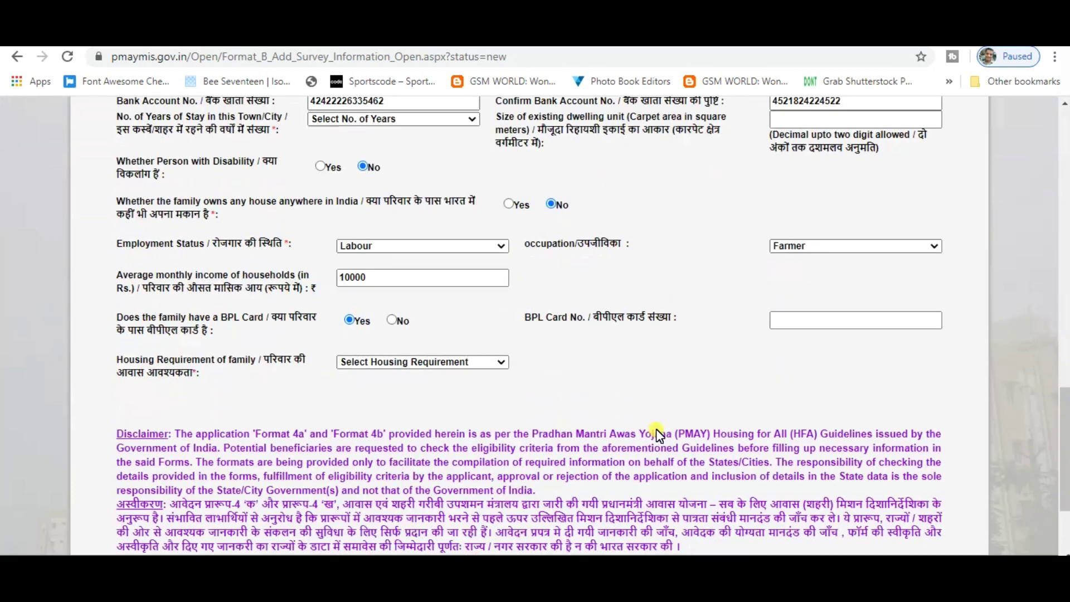
click(796, 328)
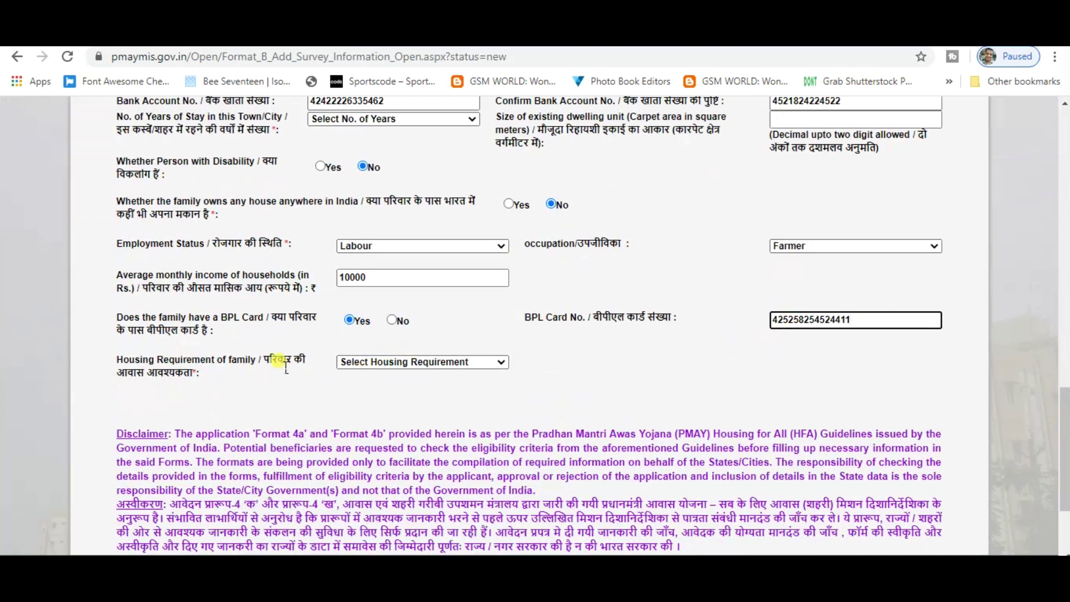
drag(271, 362, 295, 373)
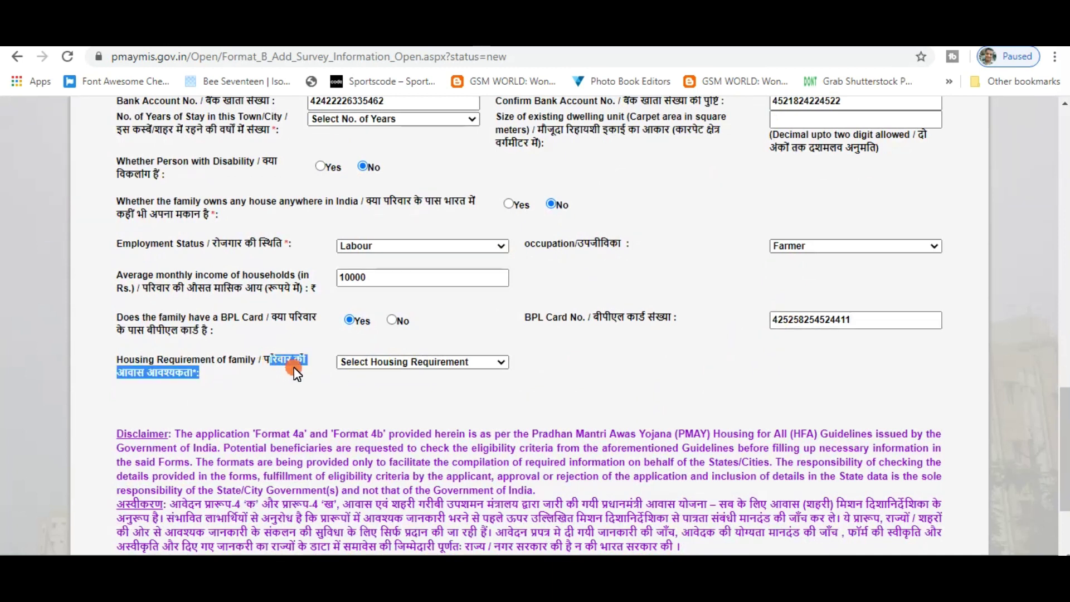
Choose New House as the housing requirement and scroll down to the consent checkbox
click(493, 364)
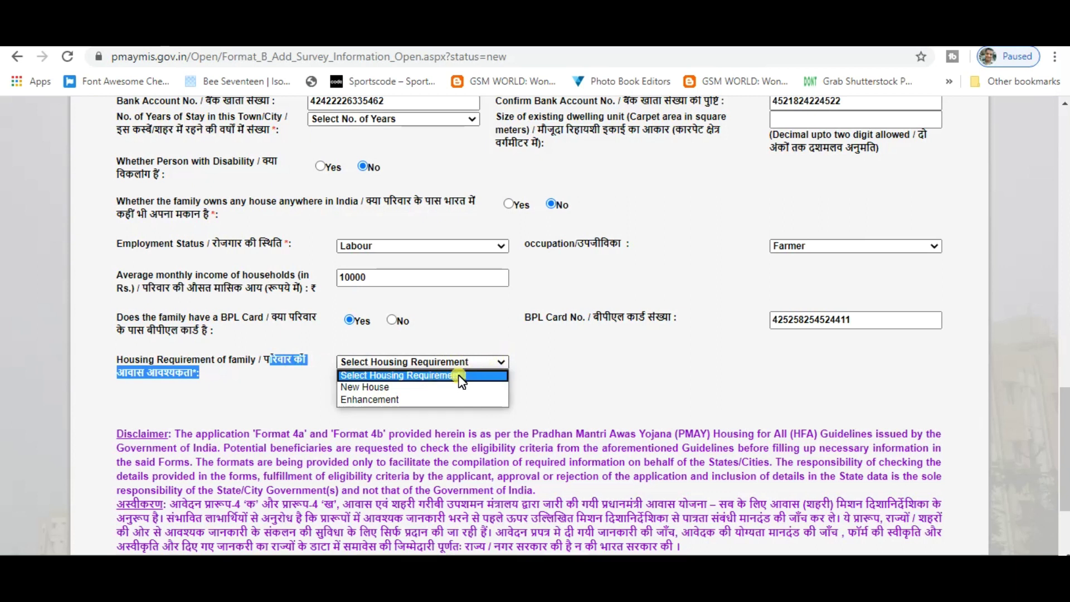
click(397, 388)
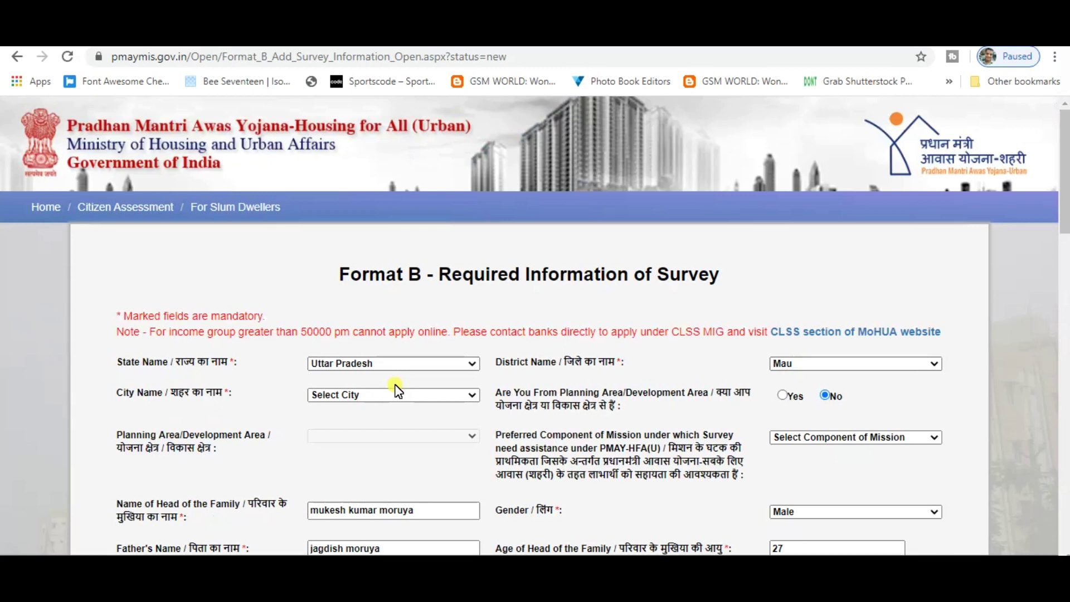
scroll(396, 390, down, 20)
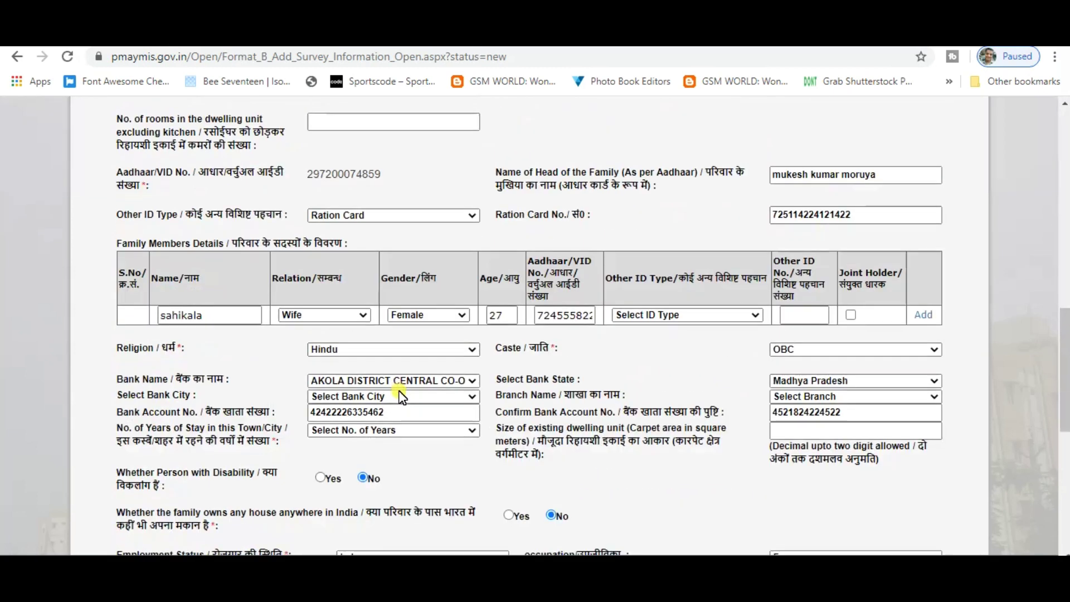
scroll(400, 397, down, 1)
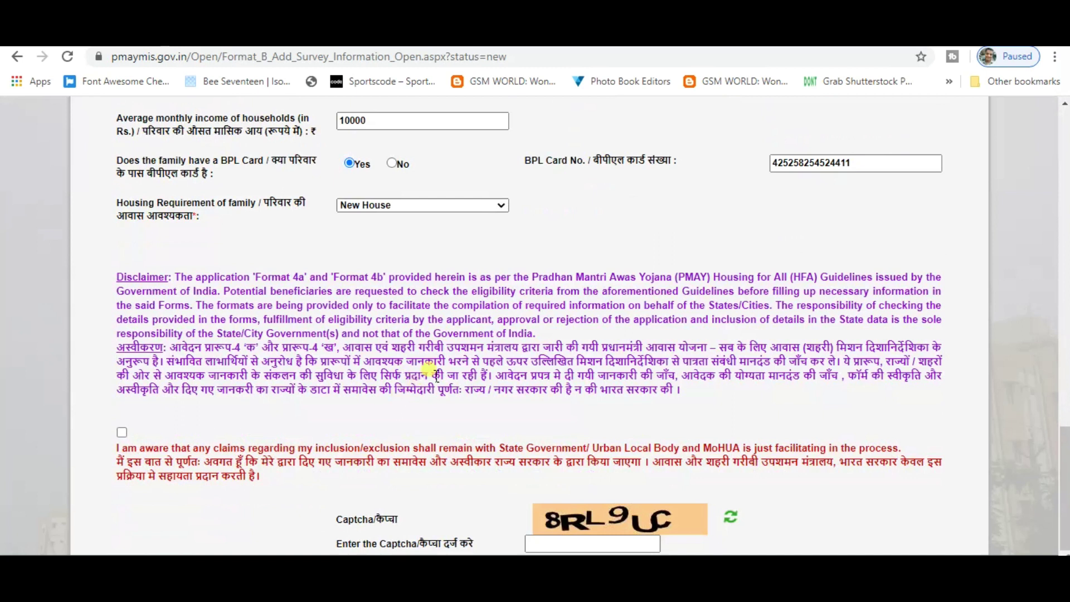
scroll(443, 360, up, 9)
scroll(444, 358, up, 5)
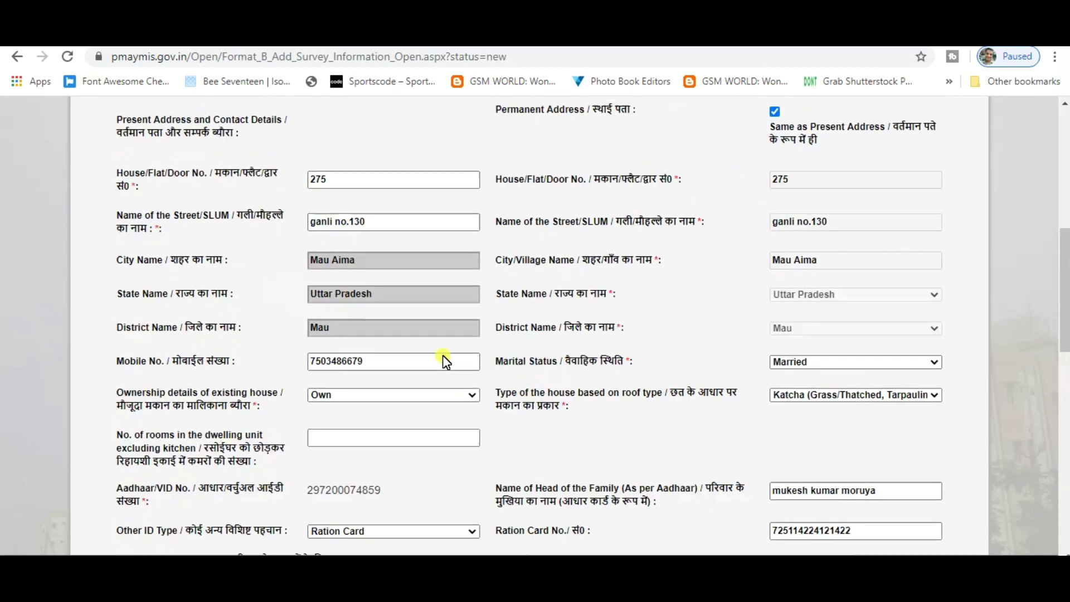
scroll(442, 356, up, 8)
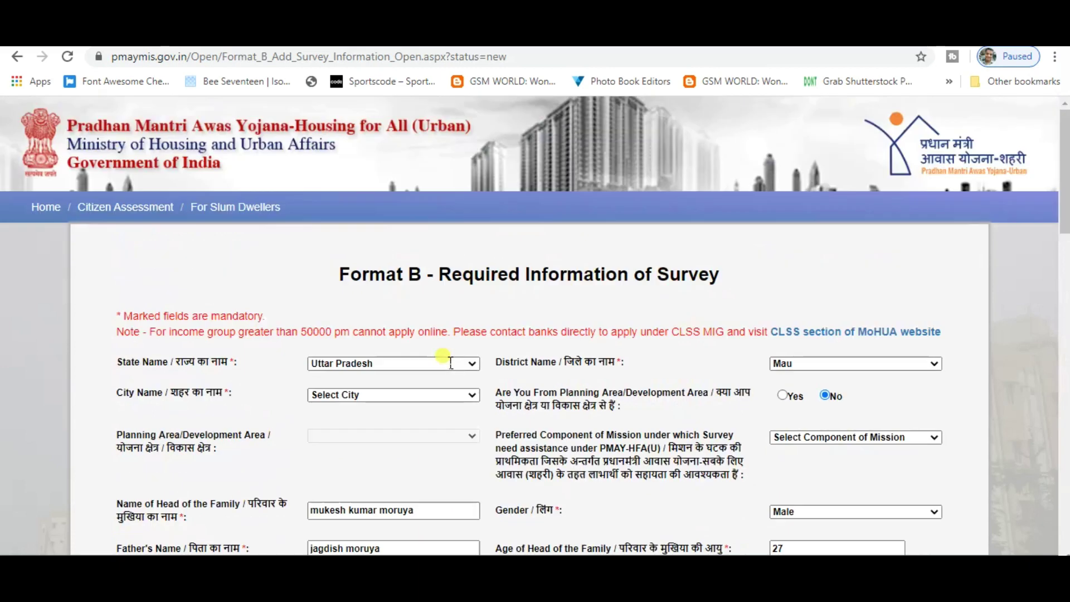
scroll(446, 361, down, 3)
scroll(496, 357, down, 4)
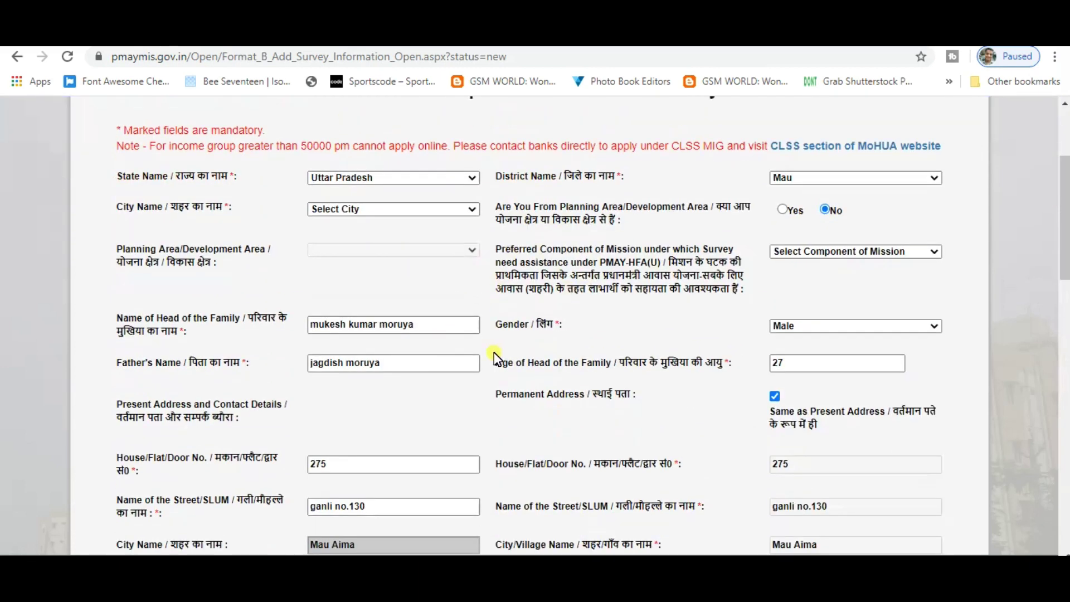
scroll(496, 357, down, 15)
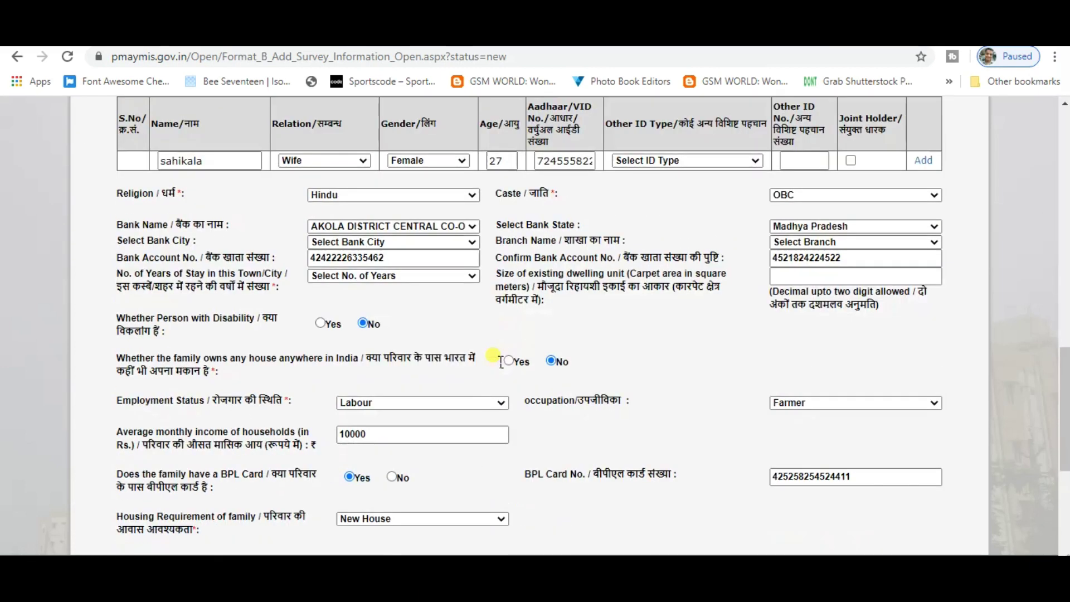
scroll(499, 359, down, 3)
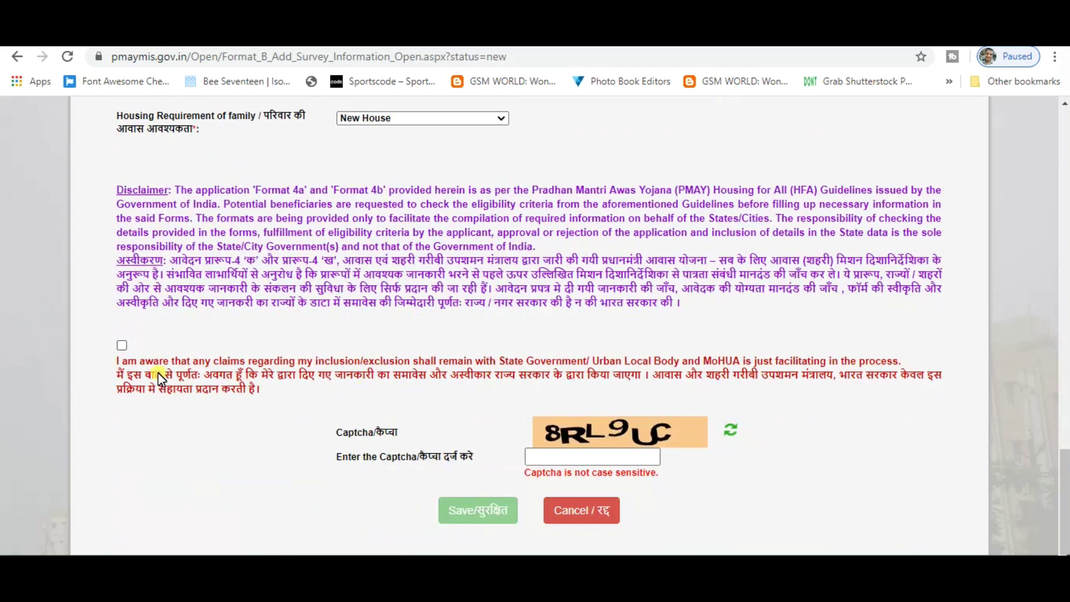
drag(109, 332, 129, 349)
Tick the inclusion/exclusion disclaimer and type the captcha shown into 'Enter the Captcha'
click(122, 346)
scroll(202, 400, down, 12)
scroll(211, 411, down, 7)
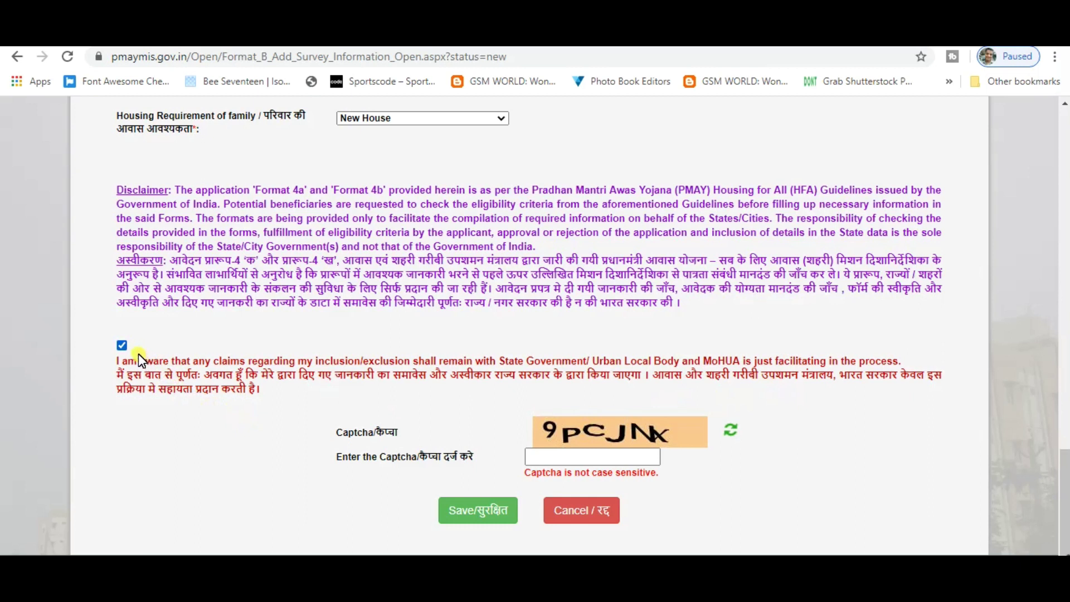
click(562, 462)
click(558, 460)
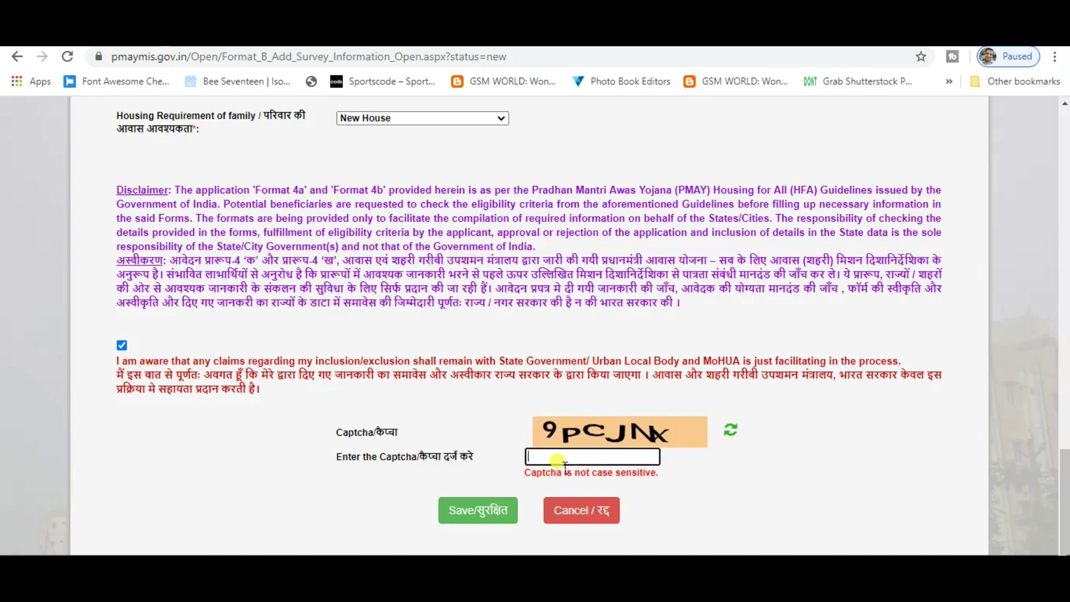
text(9pcJNx)
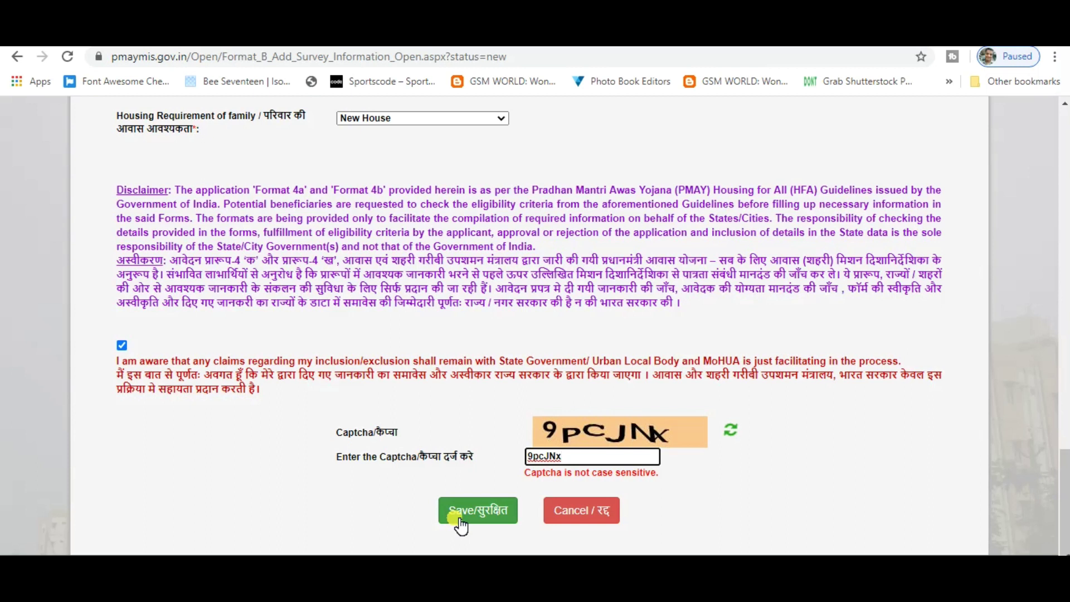
scroll(467, 454, up, 2)
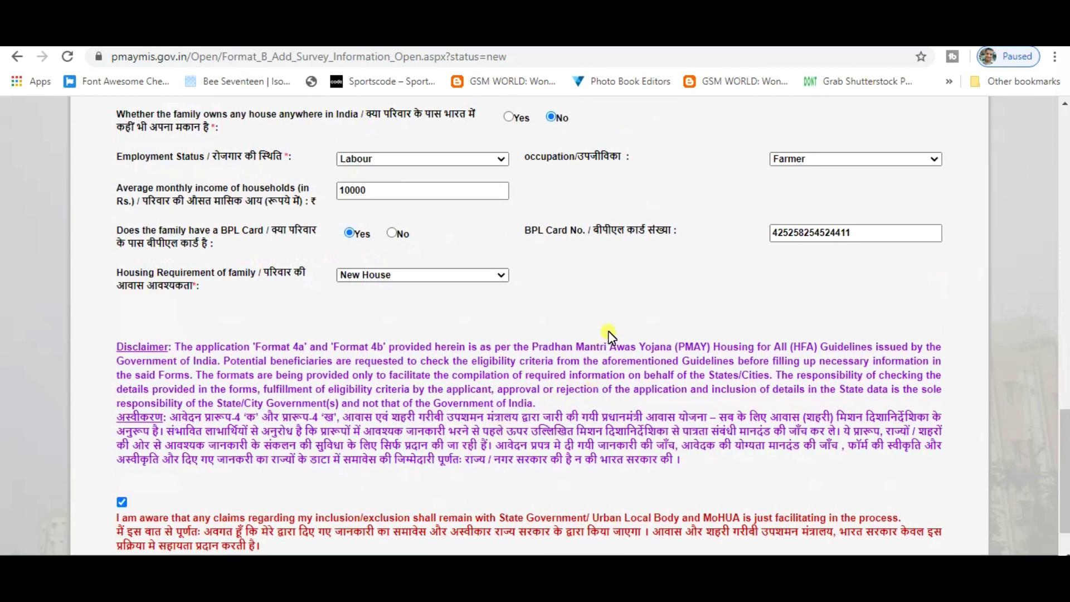
Go to the portal home page and open Citizen Assessment > Print Assessment Form
scroll(610, 336, up, 15)
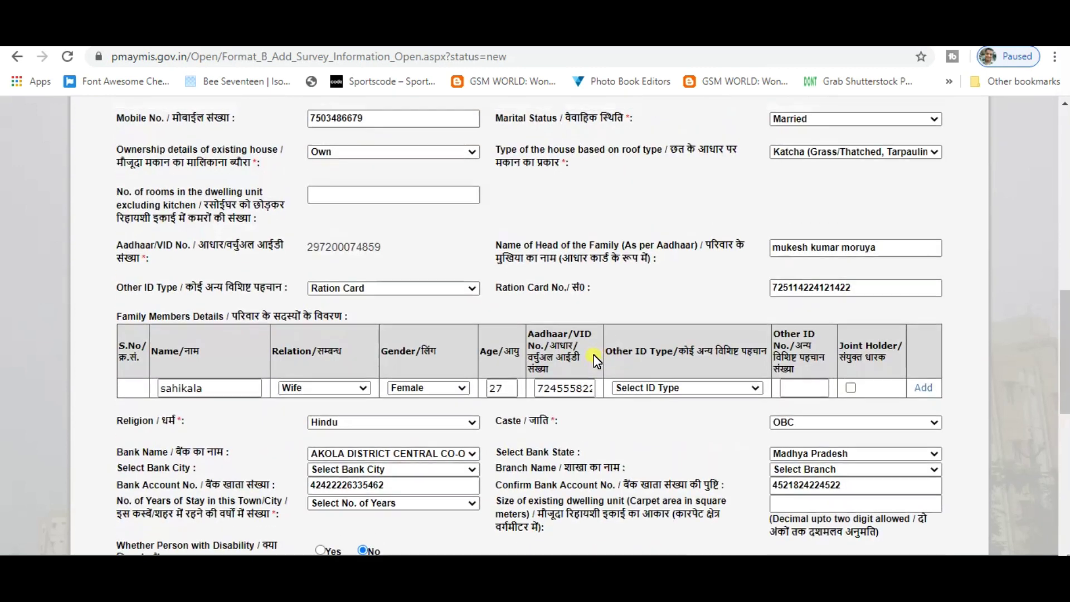
scroll(594, 356, up, 3)
click(48, 208)
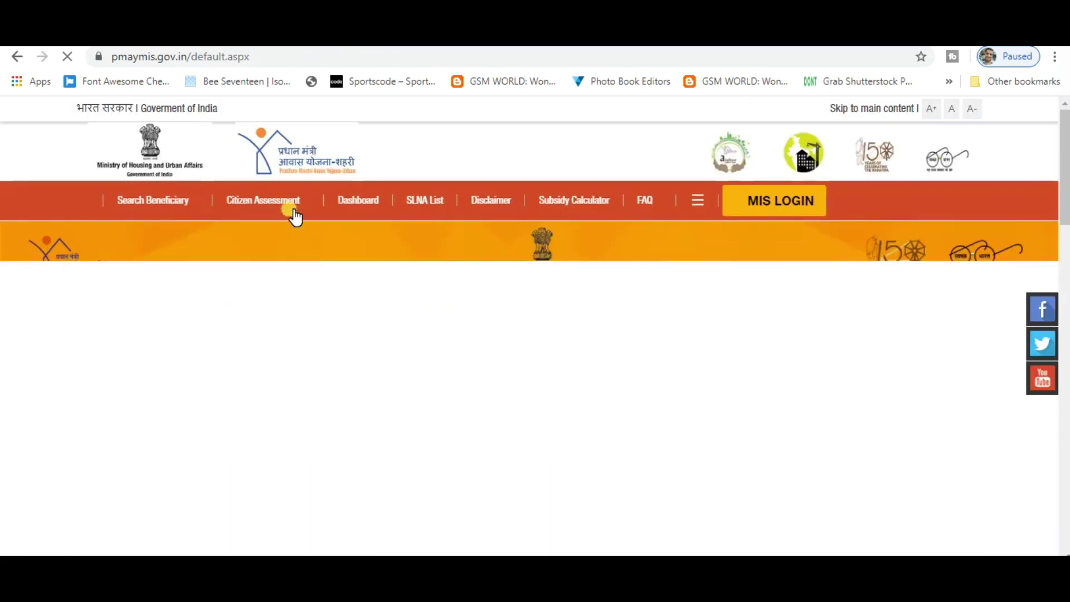
mouse_move(295, 215)
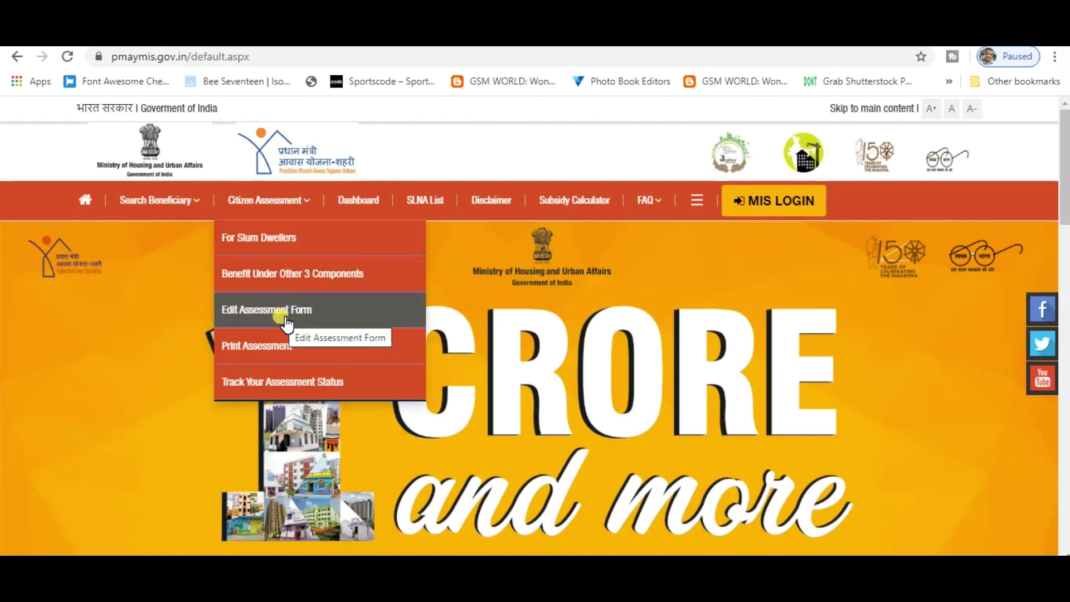
click(294, 356)
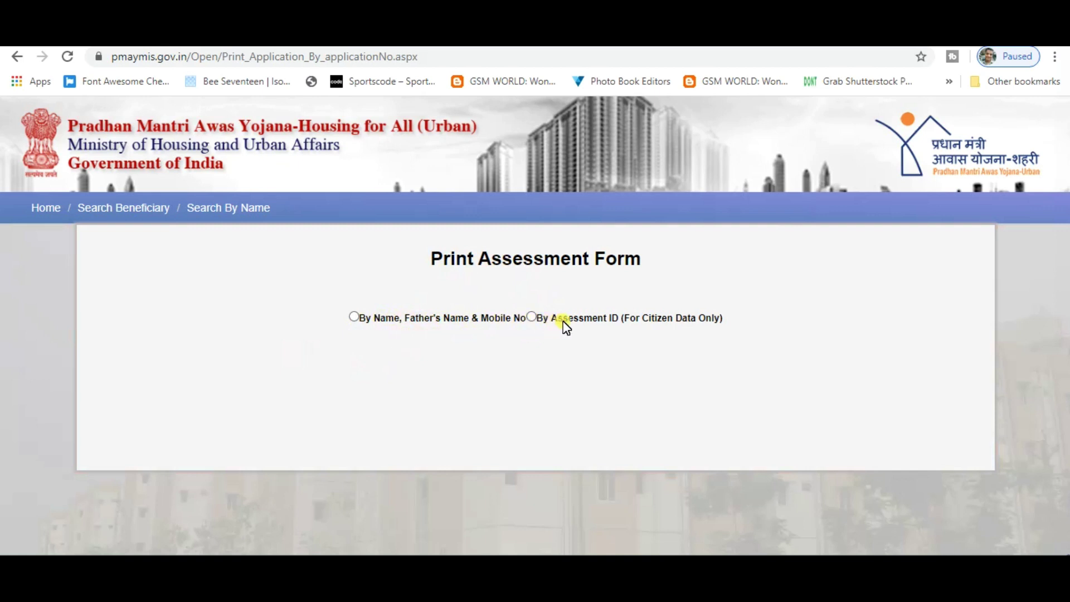
Try the 'By Assessment ID' search fields, then return to the home page
click(530, 317)
click(399, 407)
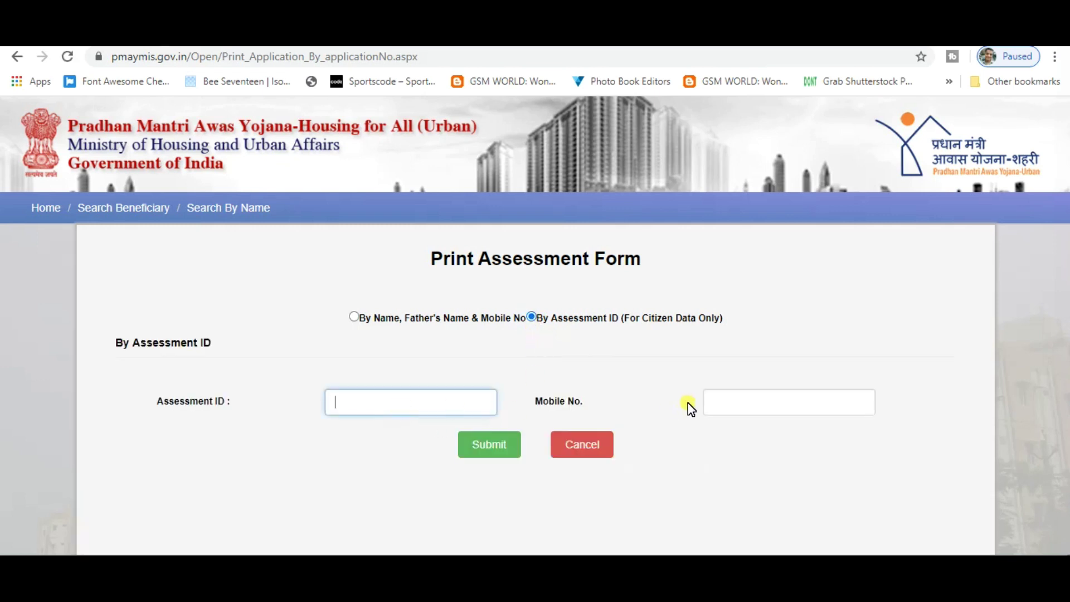
click(766, 404)
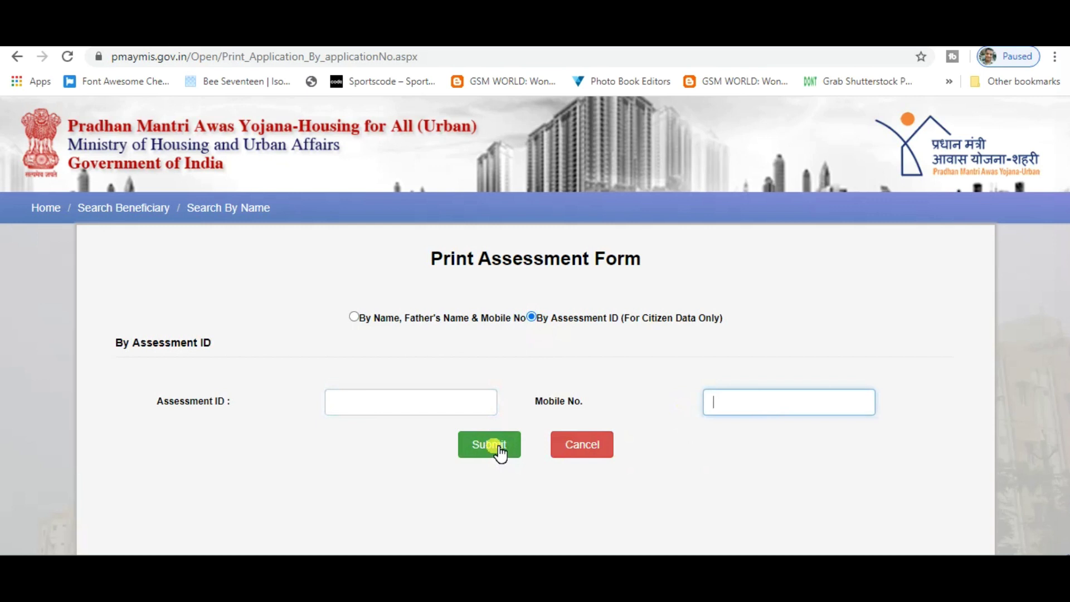
click(49, 207)
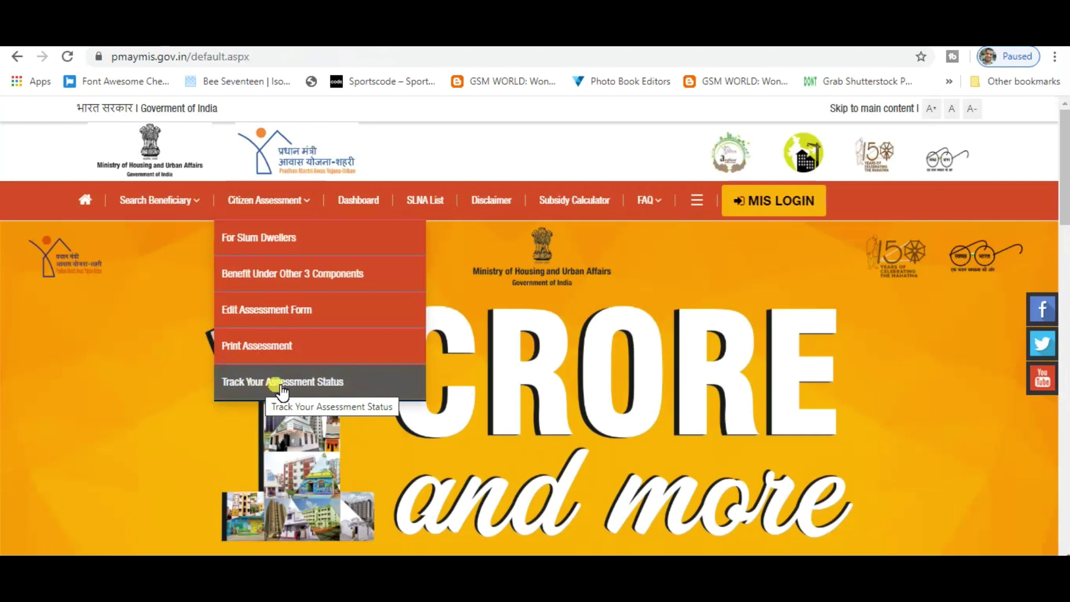
Open Track Your Assessment Status and choose 'By Name, Father's Name & Mobile No'
click(303, 385)
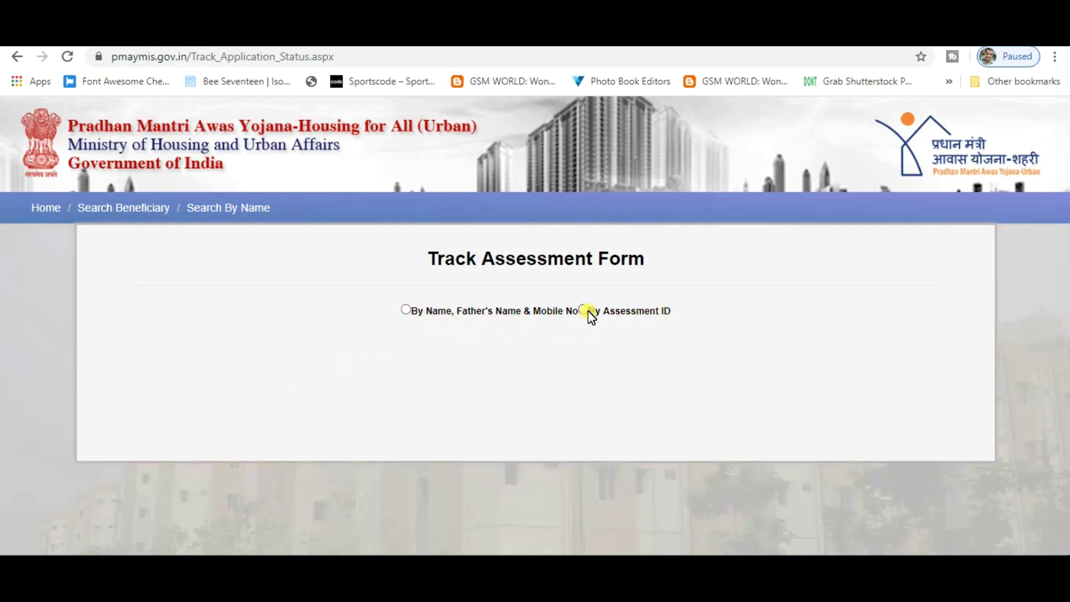
click(405, 310)
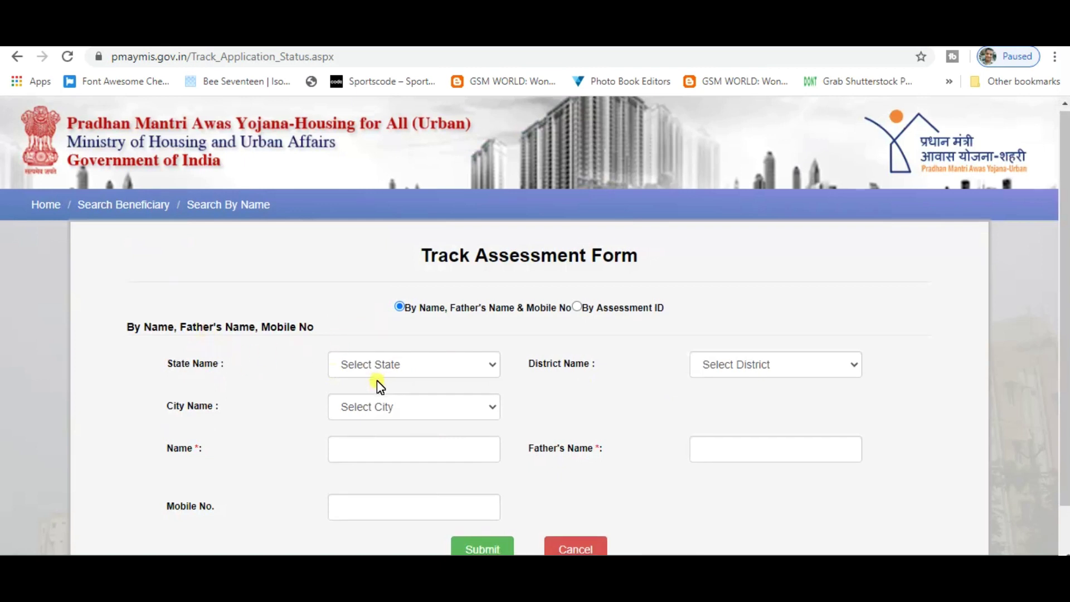
scroll(377, 380, down, 2)
Choose Uttar Pradesh as the state and Mau as the district
click(403, 290)
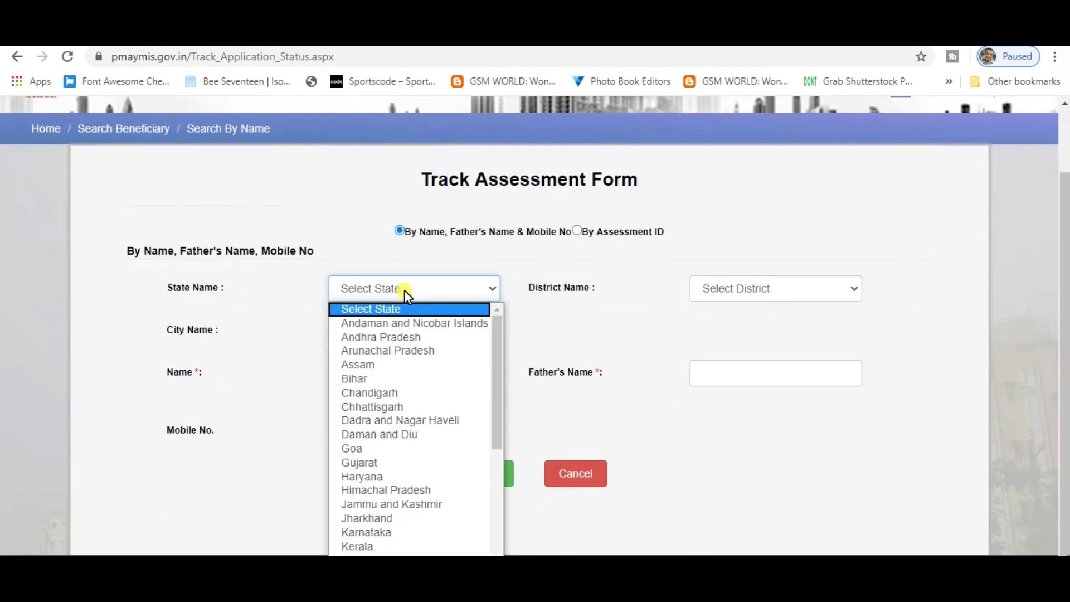
key(u)
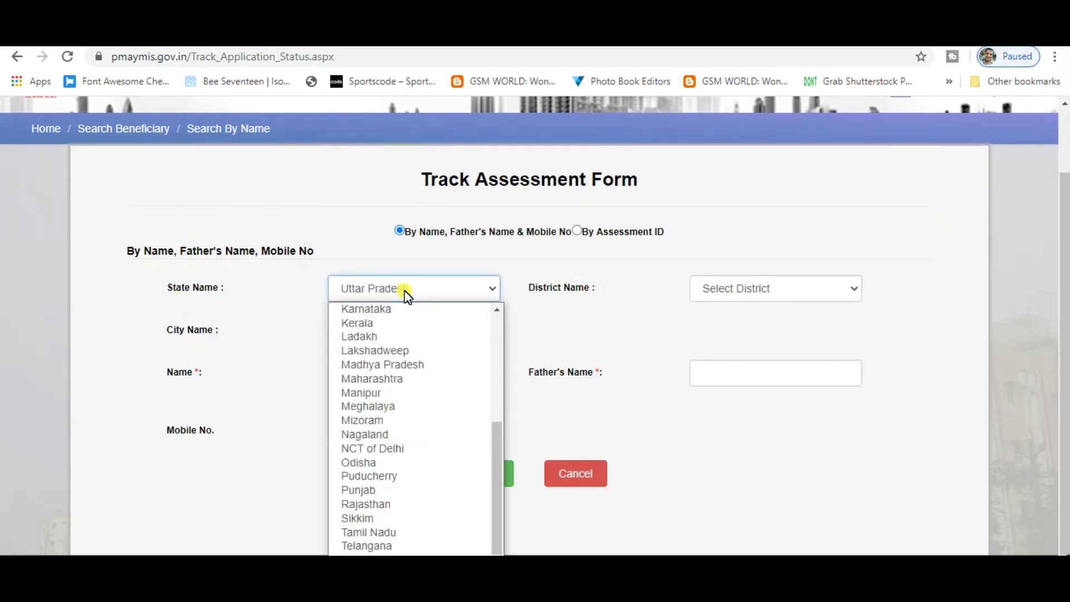
key(Return)
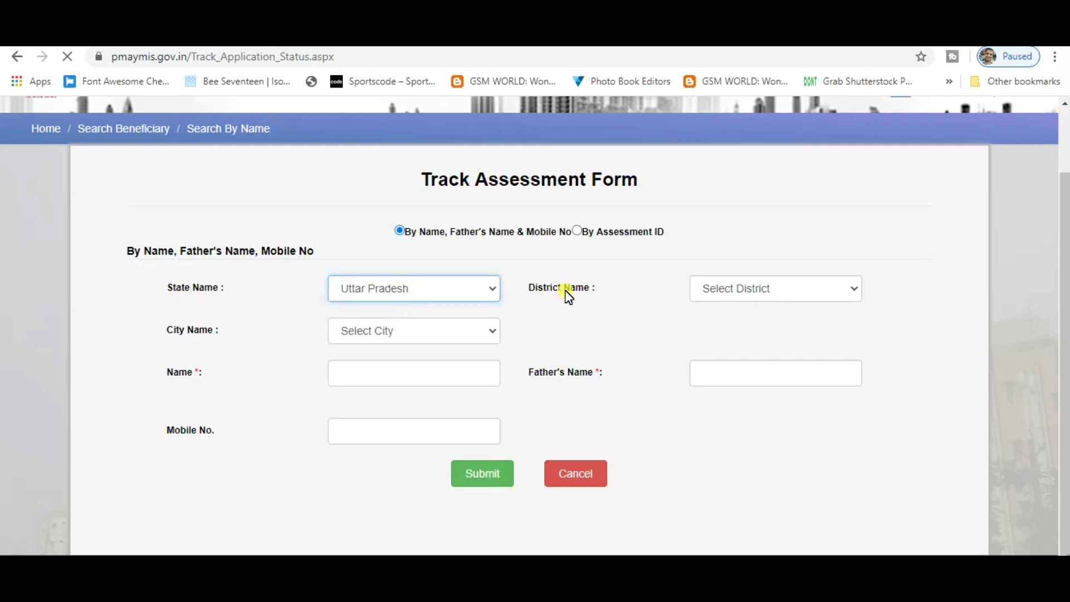
click(808, 370)
text(mau)
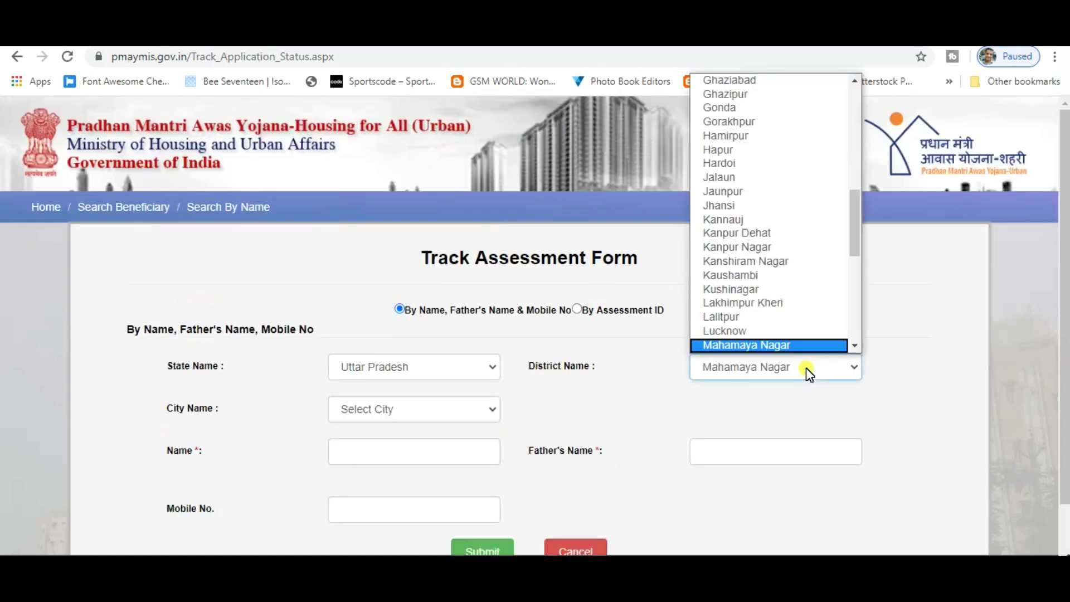
key(Return)
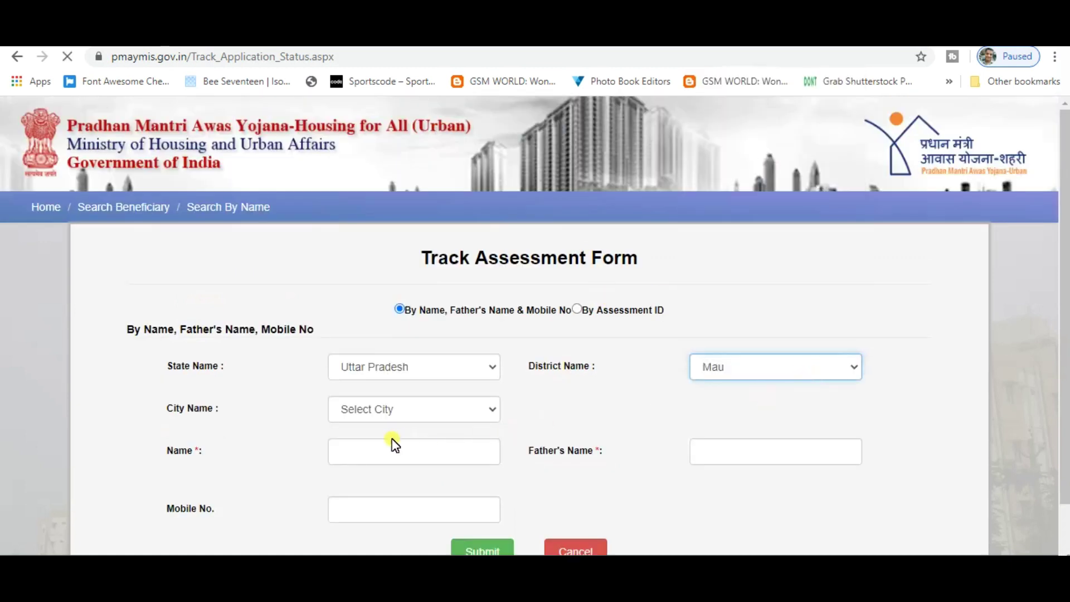
Set the city to Ghosi in the Mau city list
scroll(334, 438, down, 1)
click(447, 341)
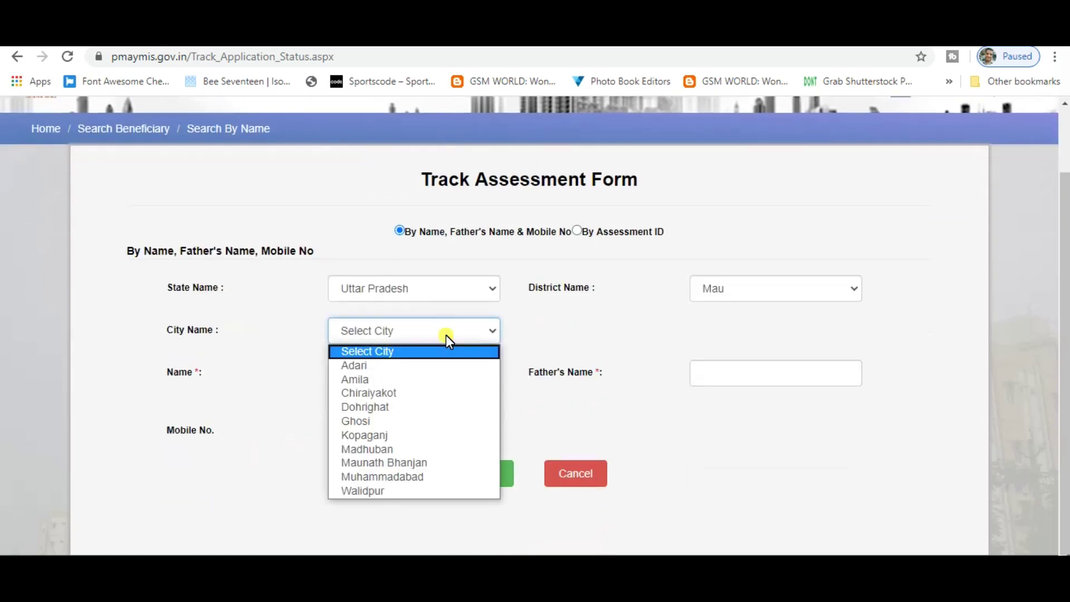
text(ghosi)
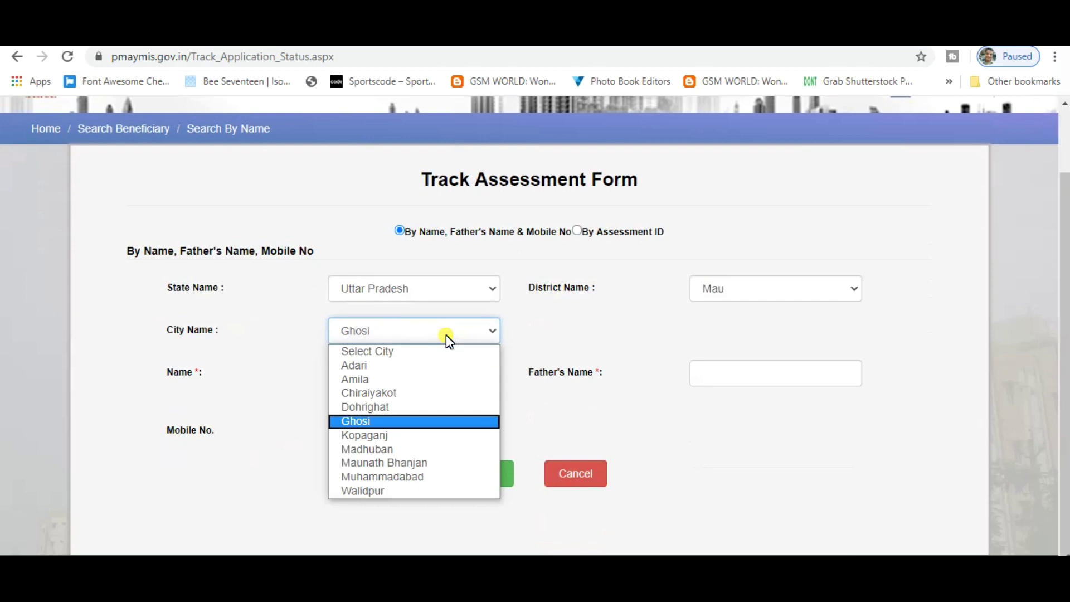
key(Return)
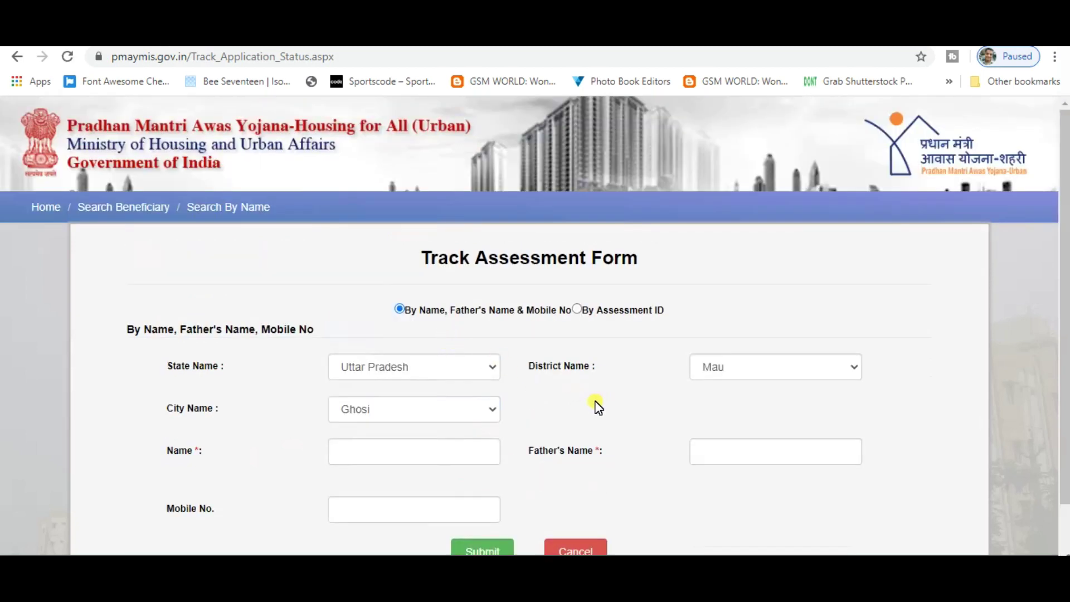
scroll(598, 407, down, 1)
click(377, 379)
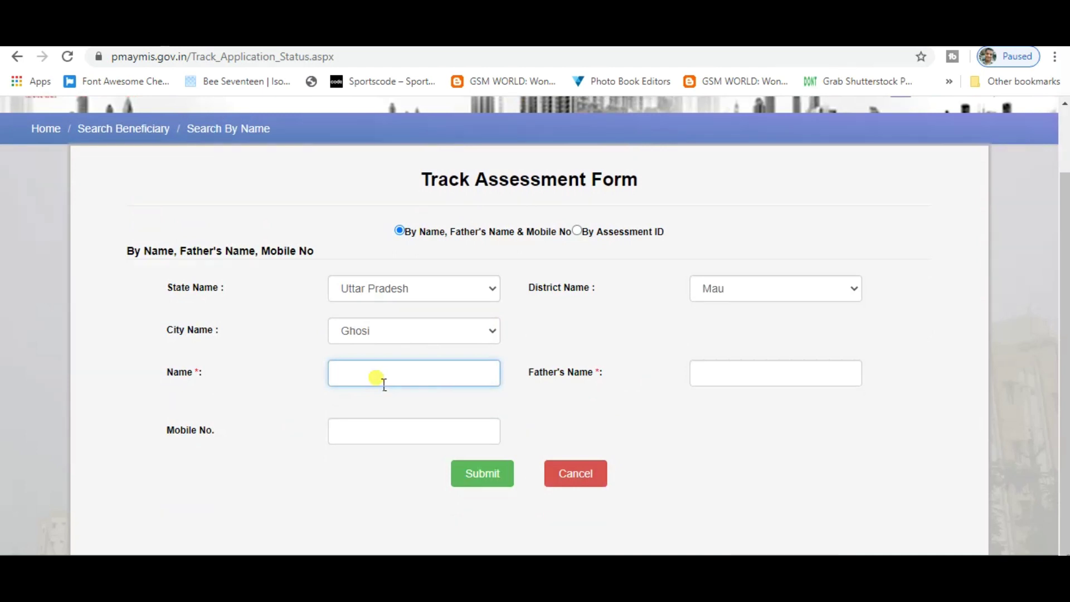
Enter the applicant's name and the father's full name, correcting it via the autofill suggestion
text(mukesh)
key(Tab)
text(jadi)
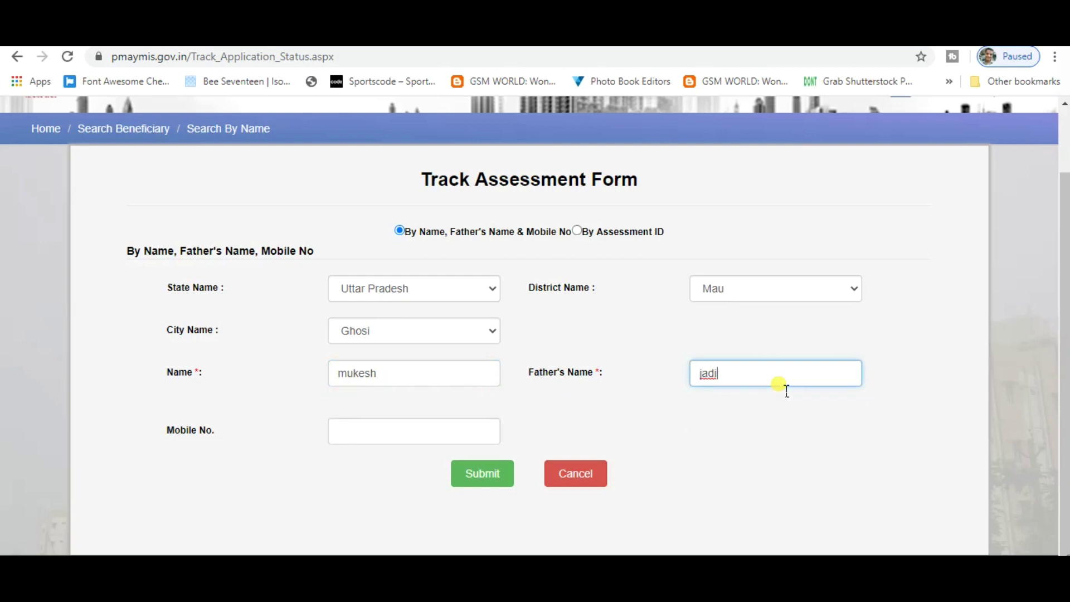
text(sh)
click(710, 377)
text(g)
click(753, 373)
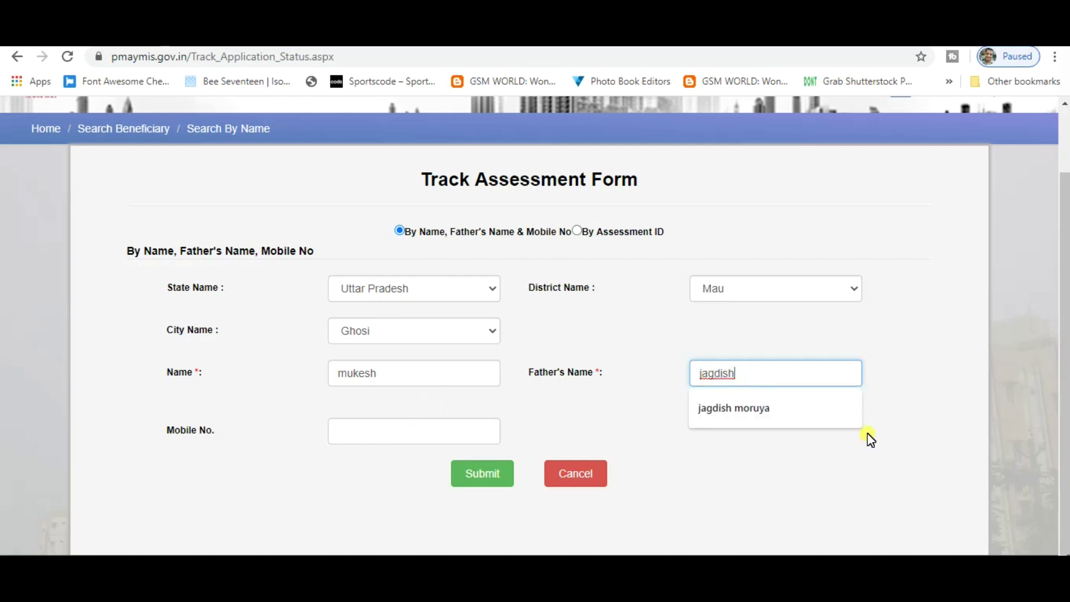
click(791, 411)
Enter the applicant's mobile number and submit the Track Assessment Form
click(368, 442)
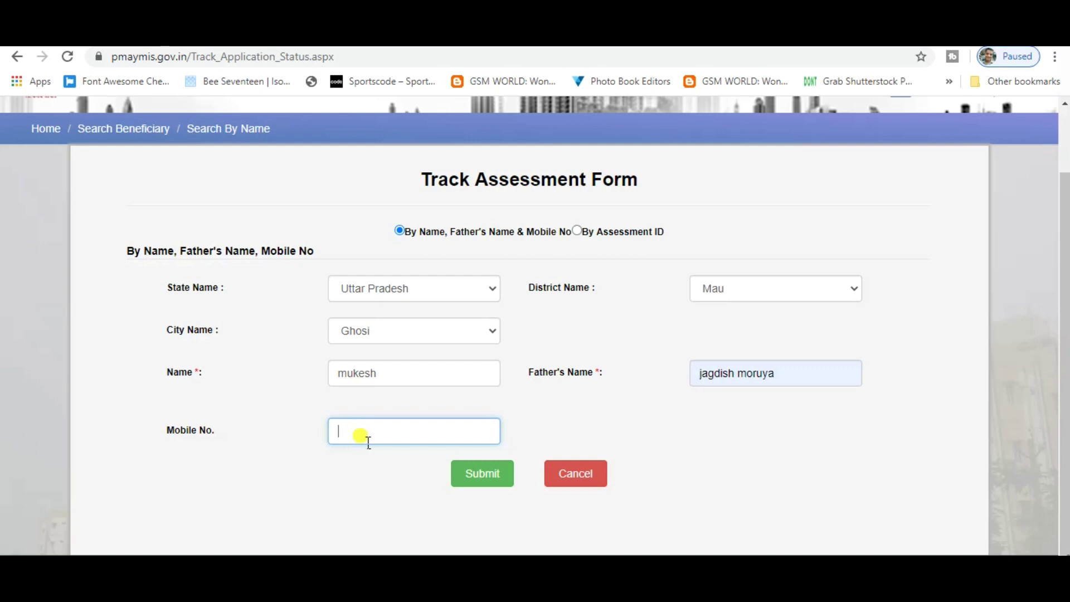
click(511, 478)
drag(513, 479, 495, 512)
click(495, 513)
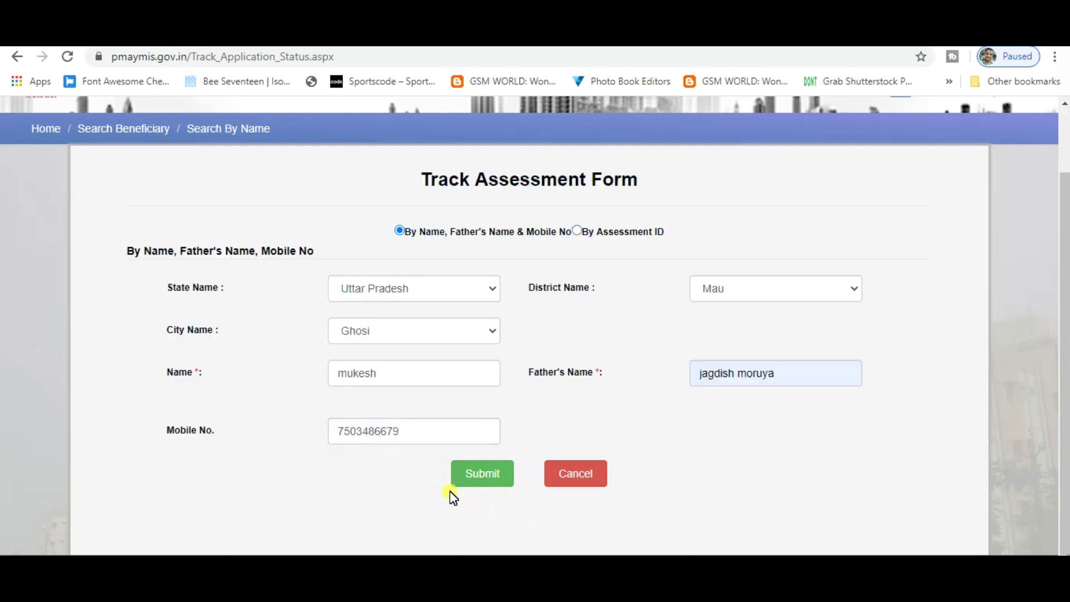